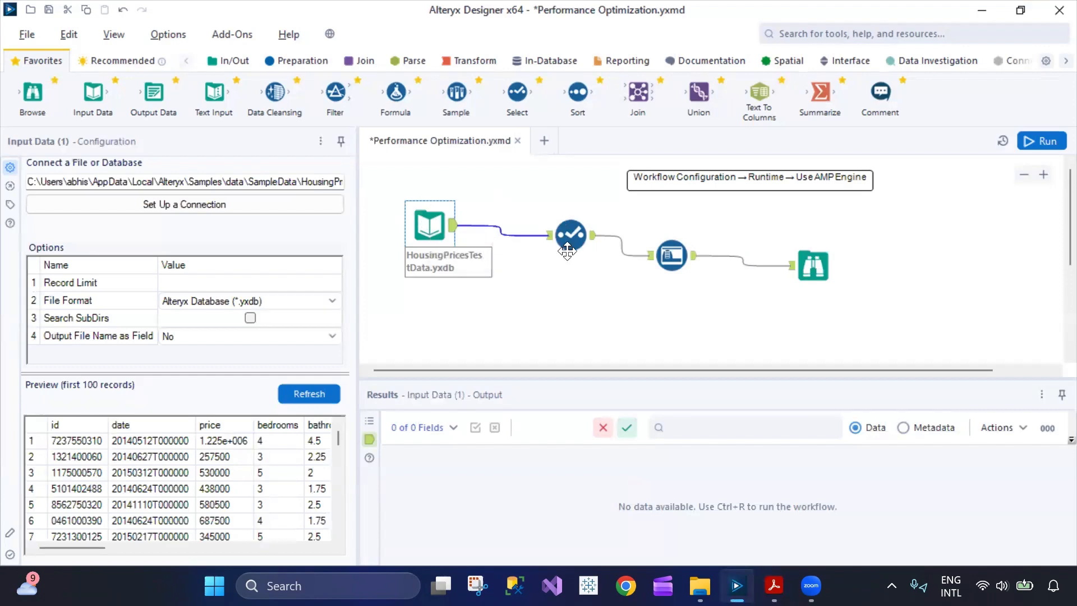
left_click(289, 34)
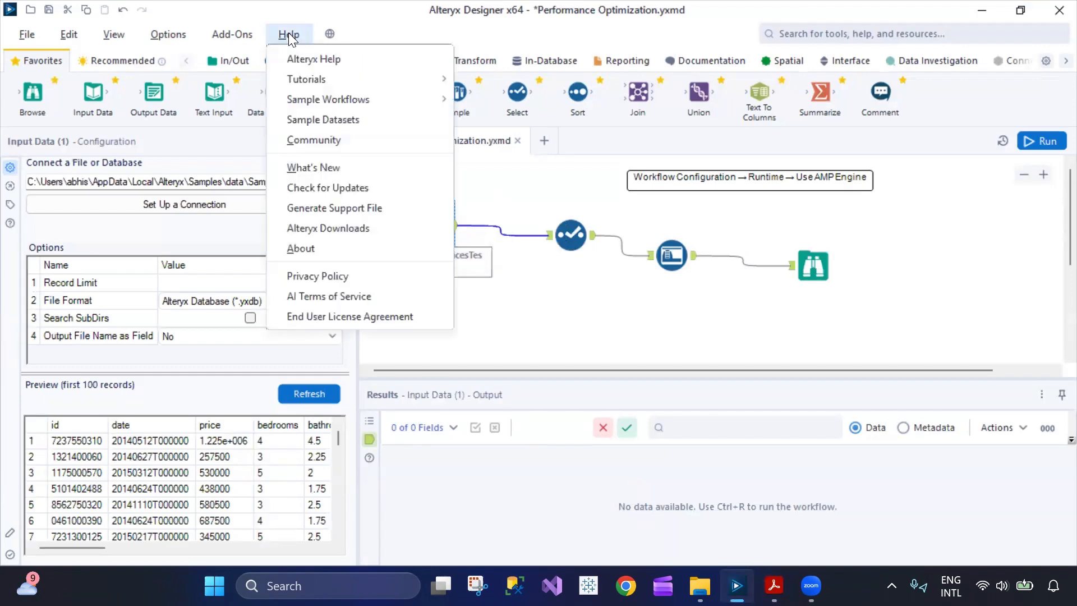
left_click(334, 121)
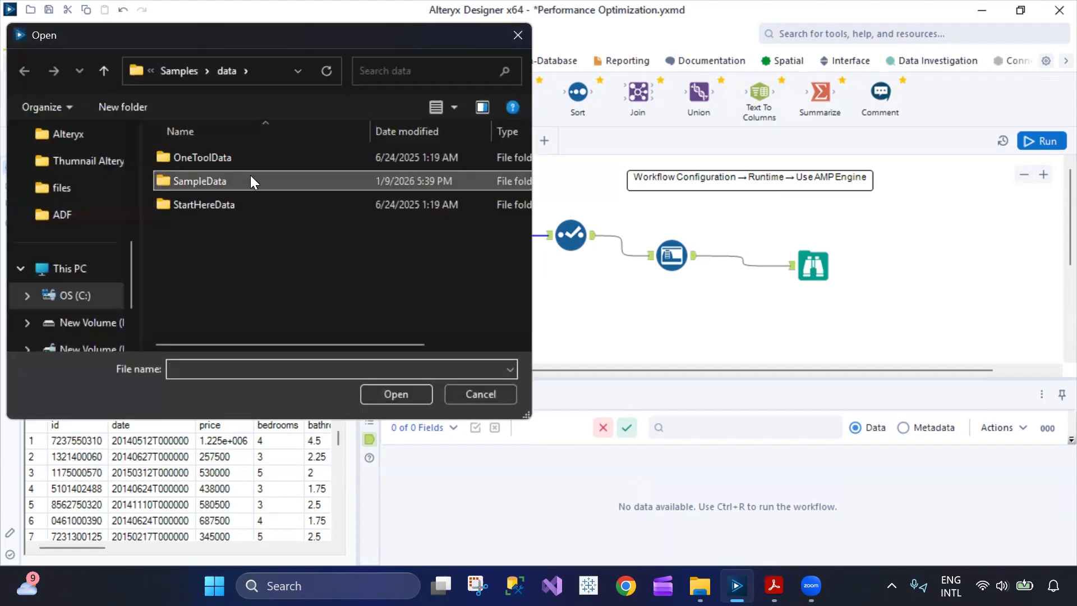
double_click(251, 180)
scroll(275, 259, "down", 8)
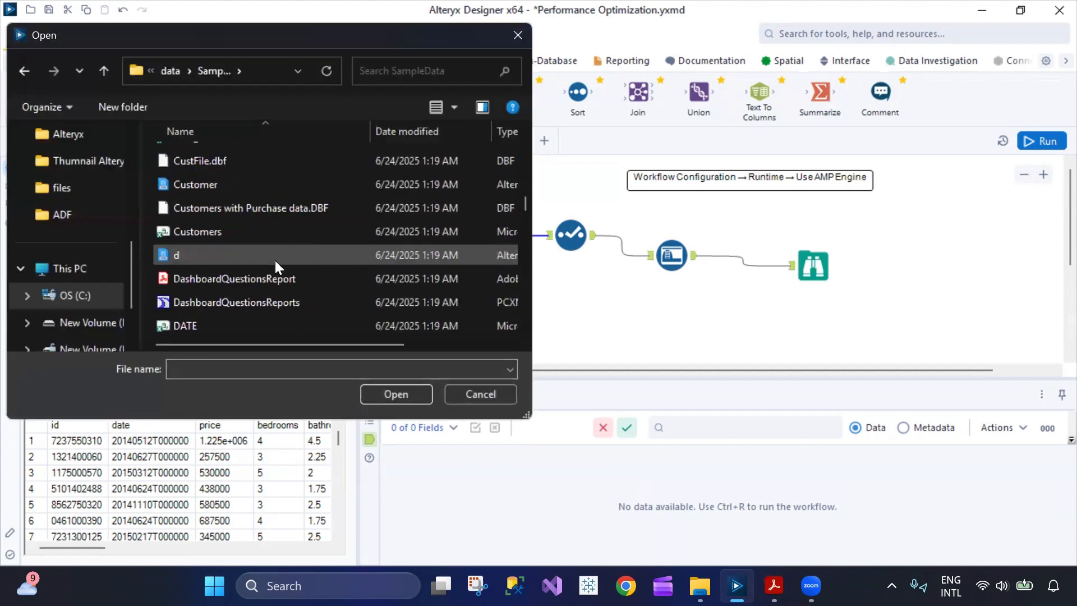
left_click(477, 393)
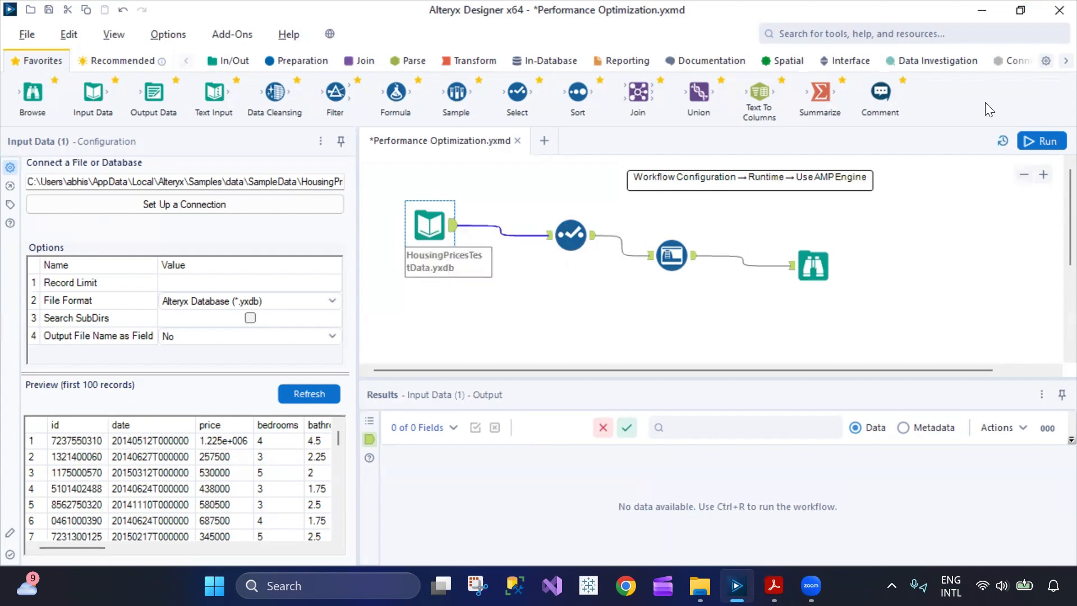
Run the workflow on AMP and scroll sideways through the 21-field Results grid.
left_click(1042, 141)
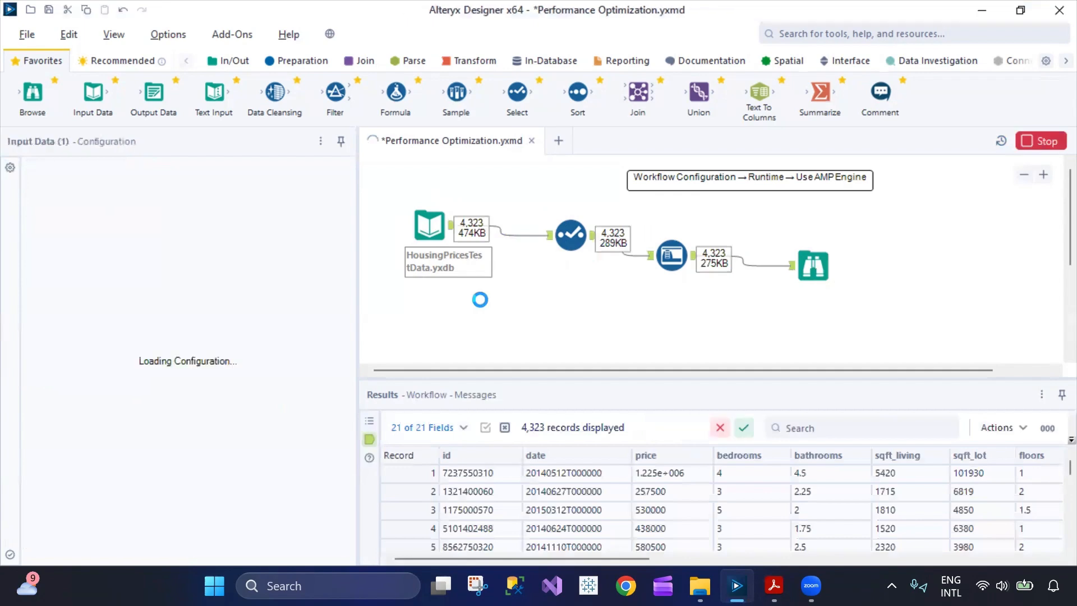
left_click_drag(557, 558, 605, 558)
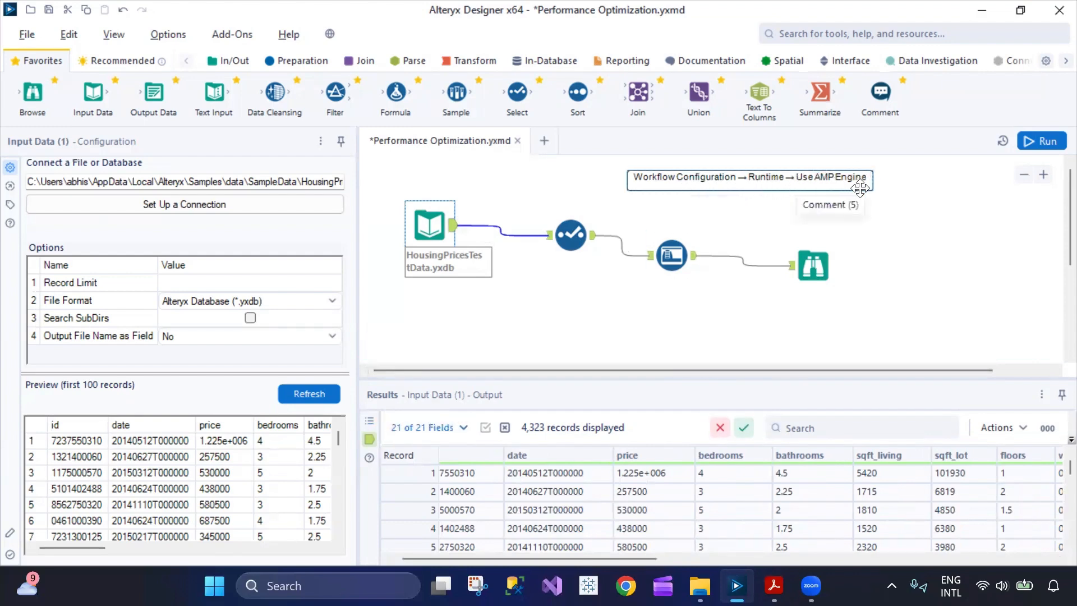
Open the workflow's Runtime settings and scroll the run messages showing 8 AMP worker threads.
left_click(370, 420)
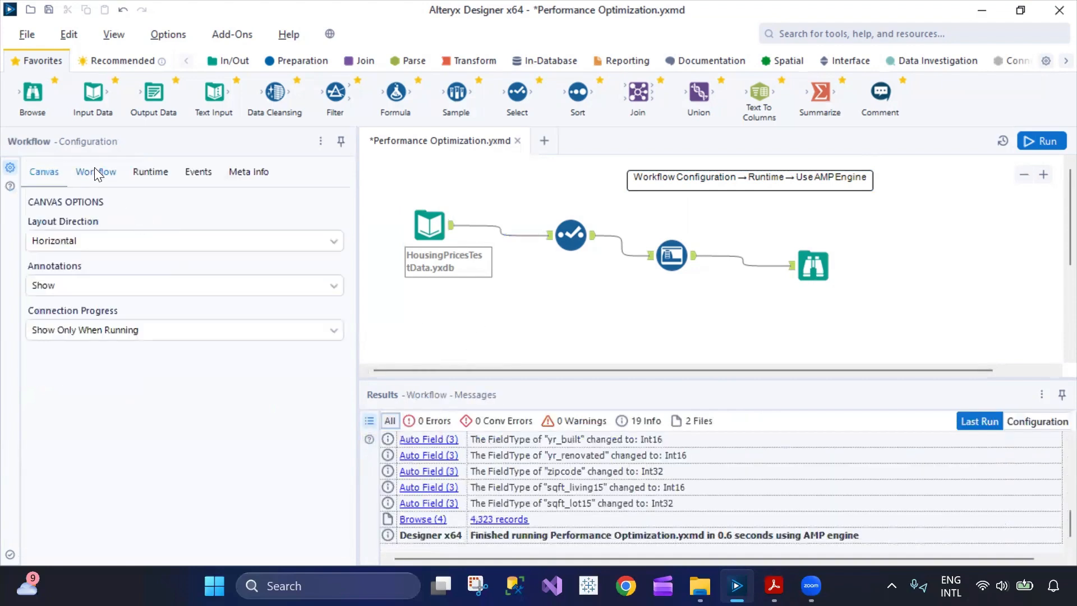
left_click(96, 170)
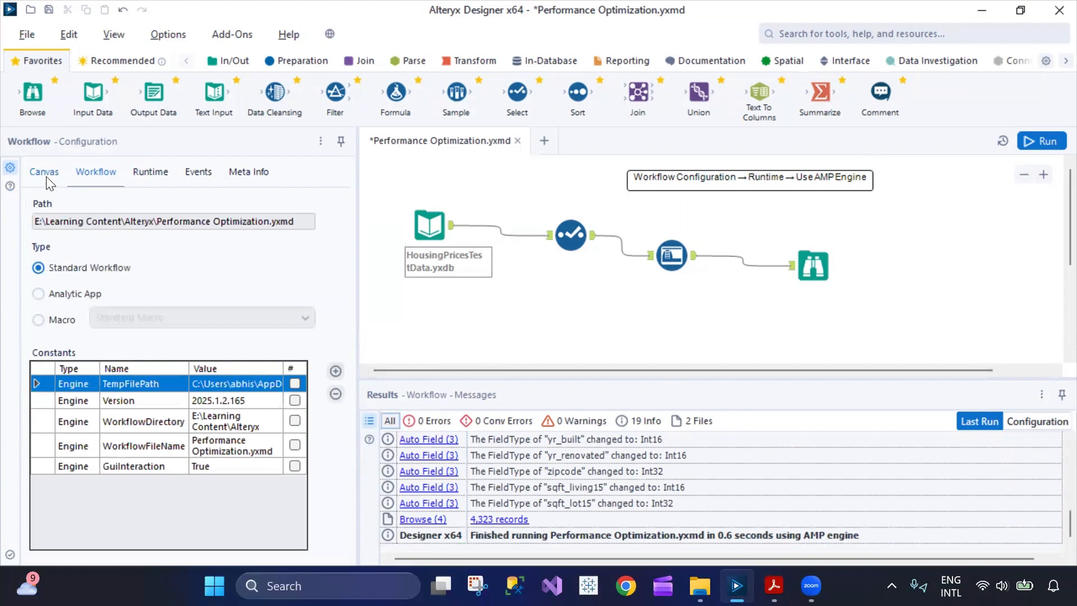
left_click(89, 176)
left_click(147, 171)
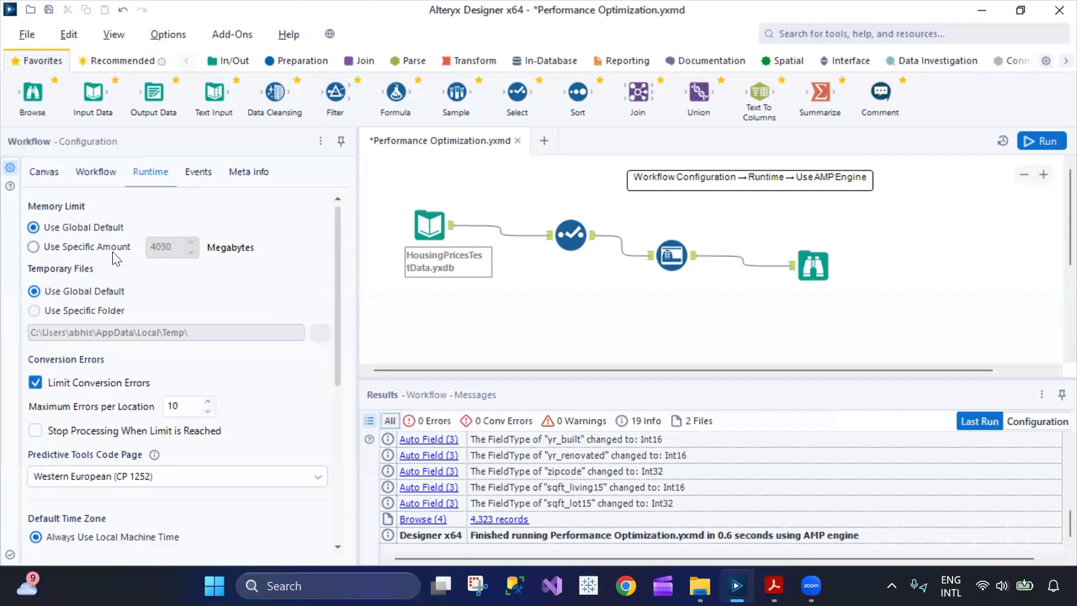
scroll(137, 392, "down", 5)
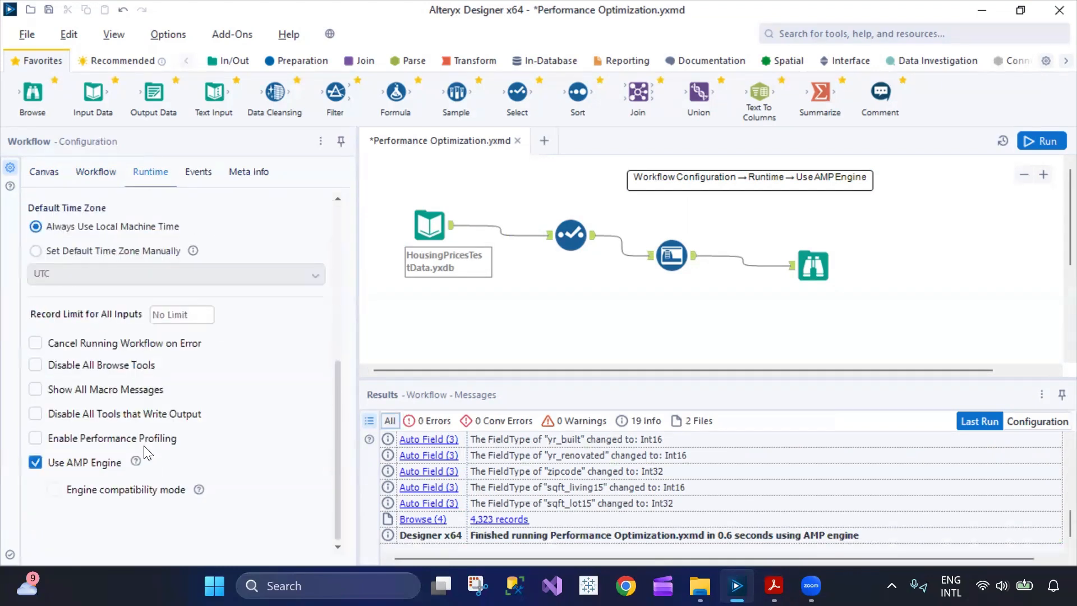
scroll(140, 431, "up", 5)
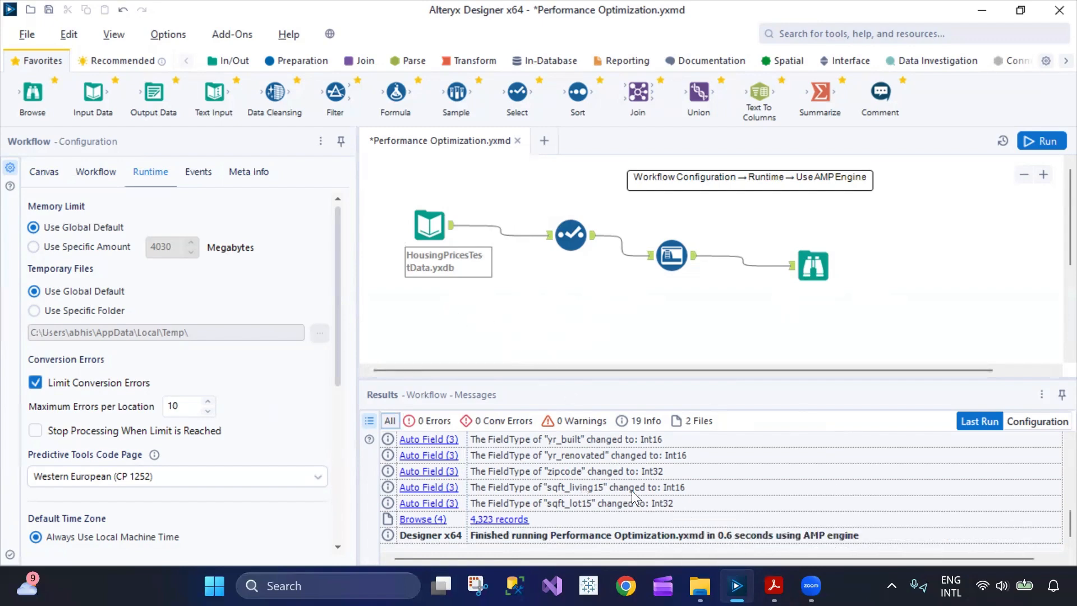
scroll(616, 479, "up", 6)
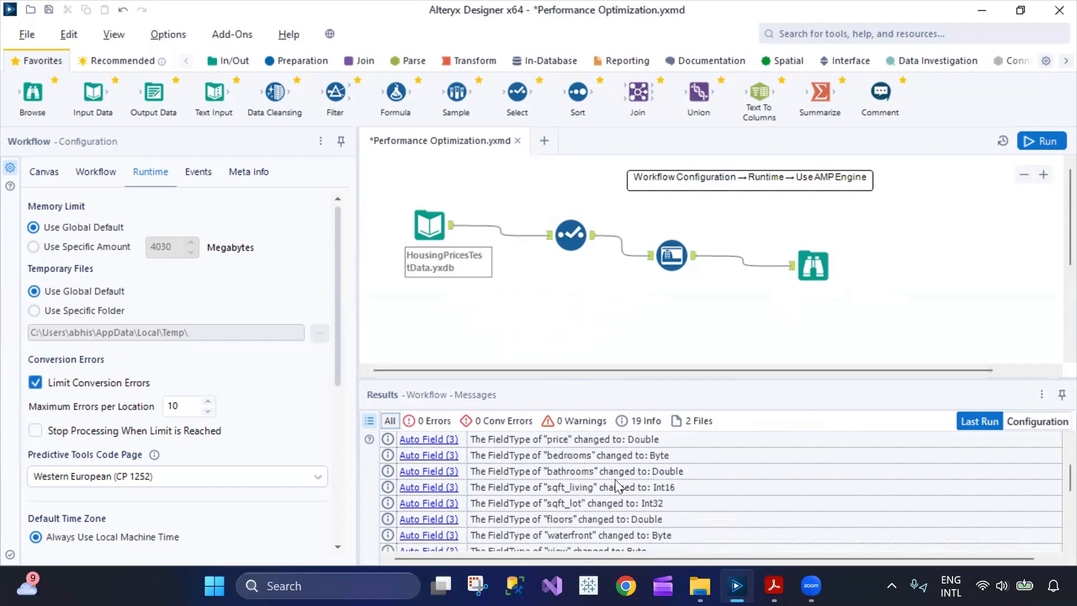
scroll(661, 496, "down", 2)
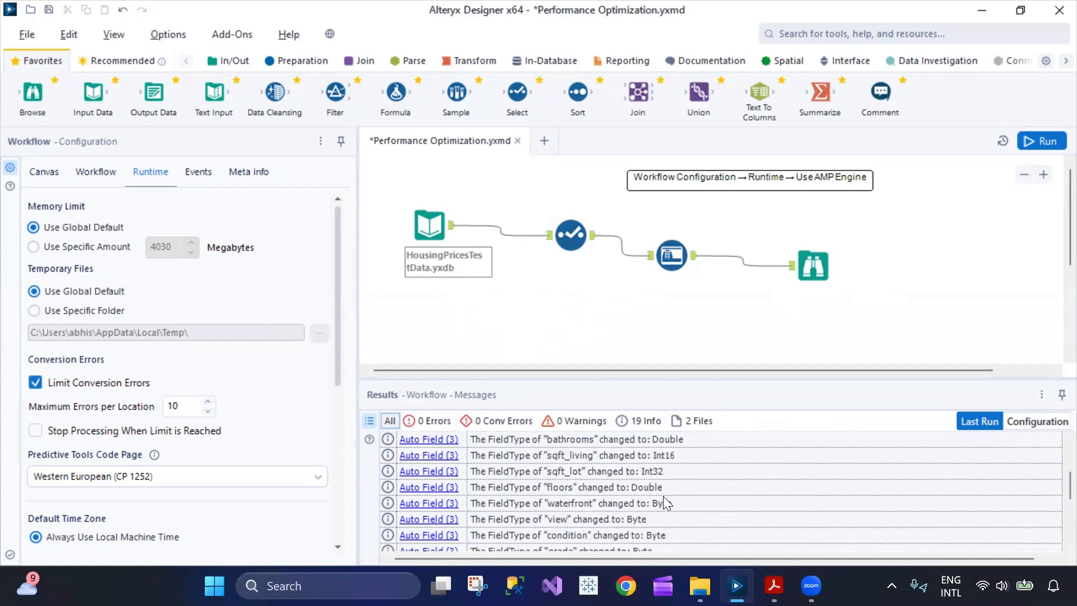
scroll(561, 519, "up", 2)
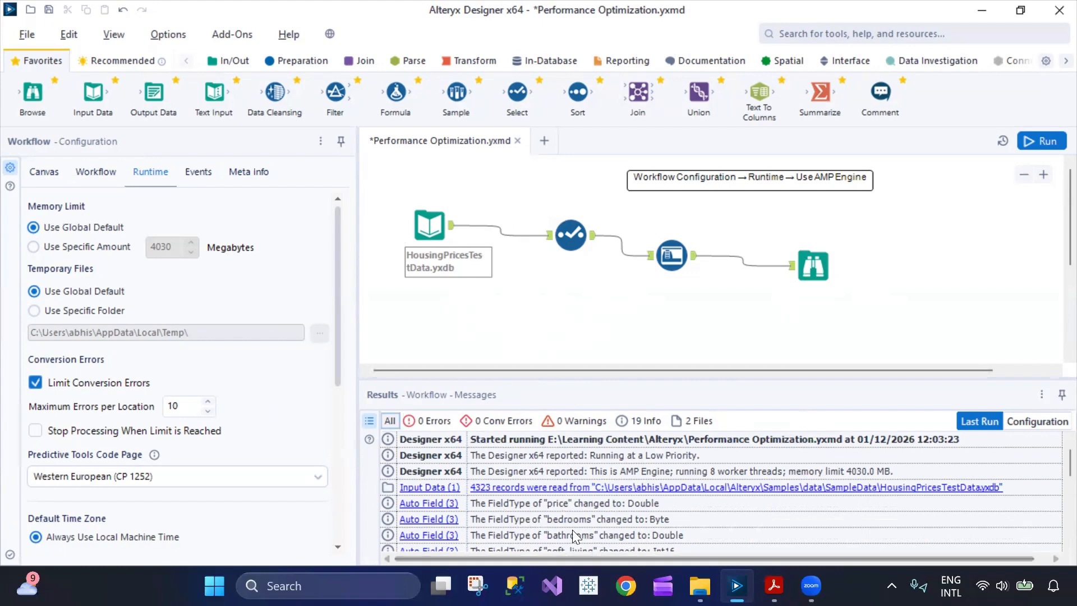
Inspect the Select tool's column settings and the Auto Field tool's field types.
left_click(571, 236)
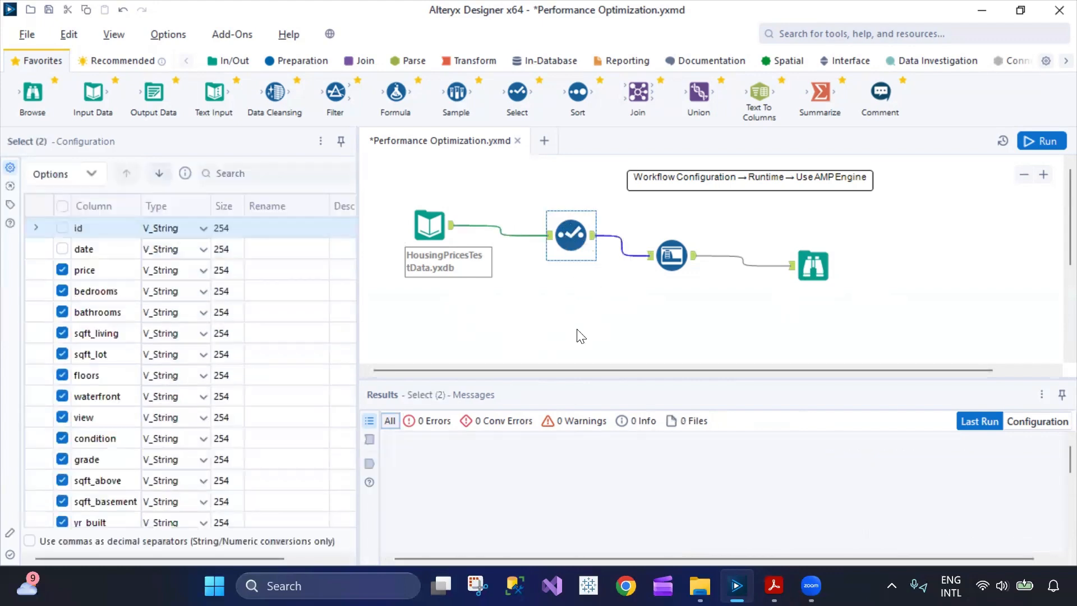
scroll(148, 419, "down", 3)
scroll(148, 419, "up", 3)
left_click(671, 254)
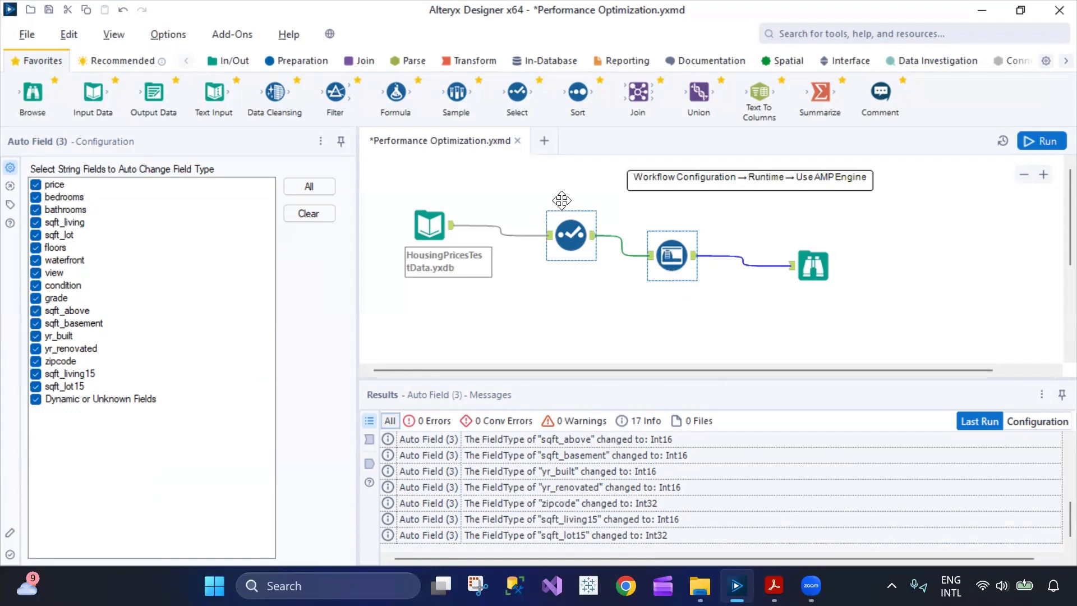
Show the Preparation tools and view the Browse profile of 4,323 records, 17 fields.
left_click(324, 66)
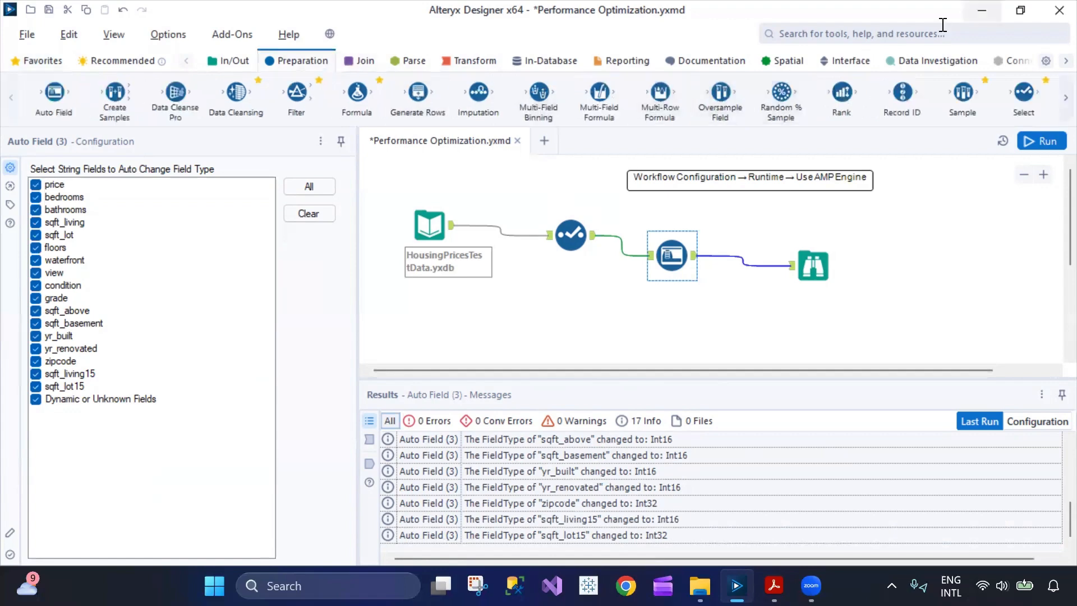
left_click(901, 34)
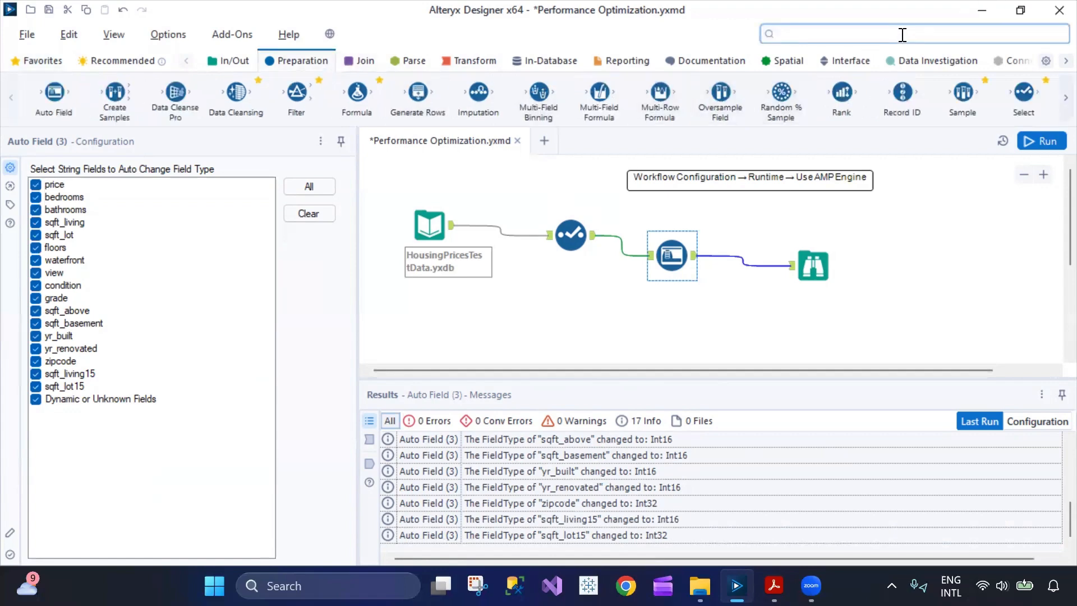
left_click(807, 264)
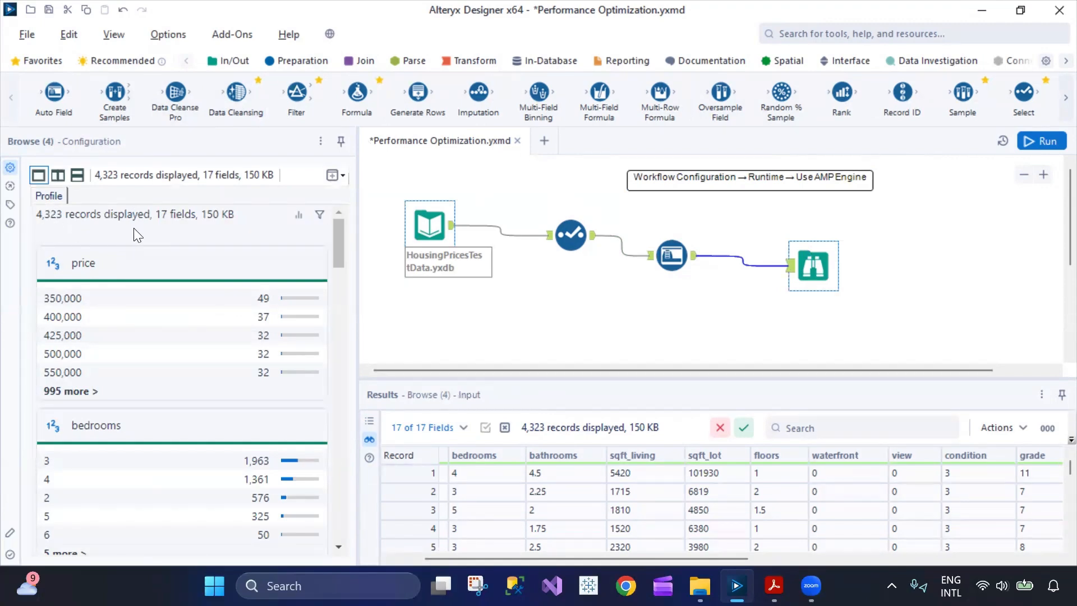
Open the workflow's Runtime settings in Workflow Configuration.
left_click(422, 210)
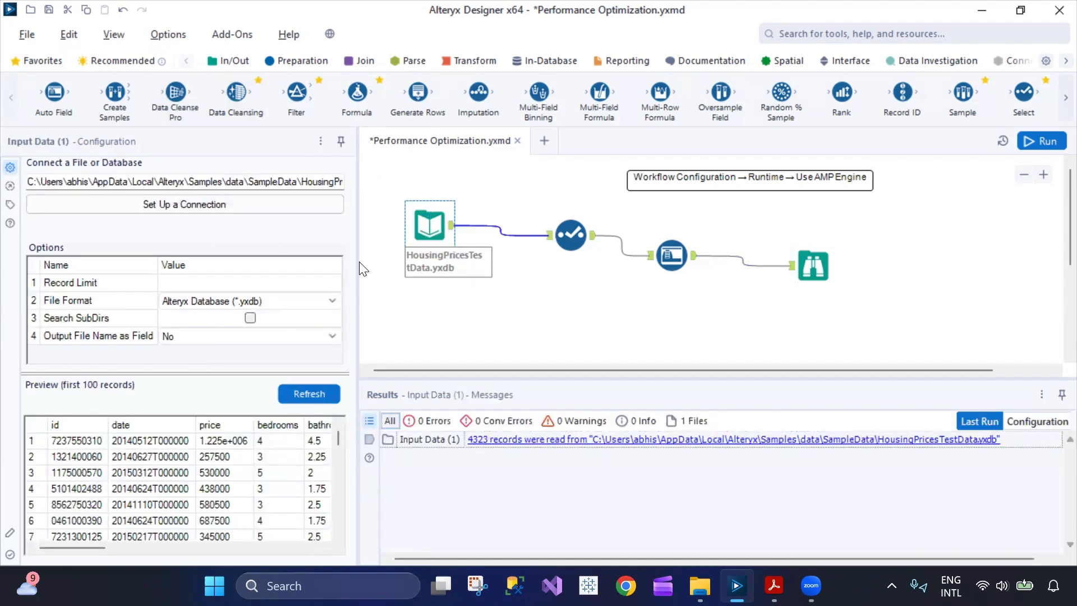
left_click(476, 306)
left_click(86, 170)
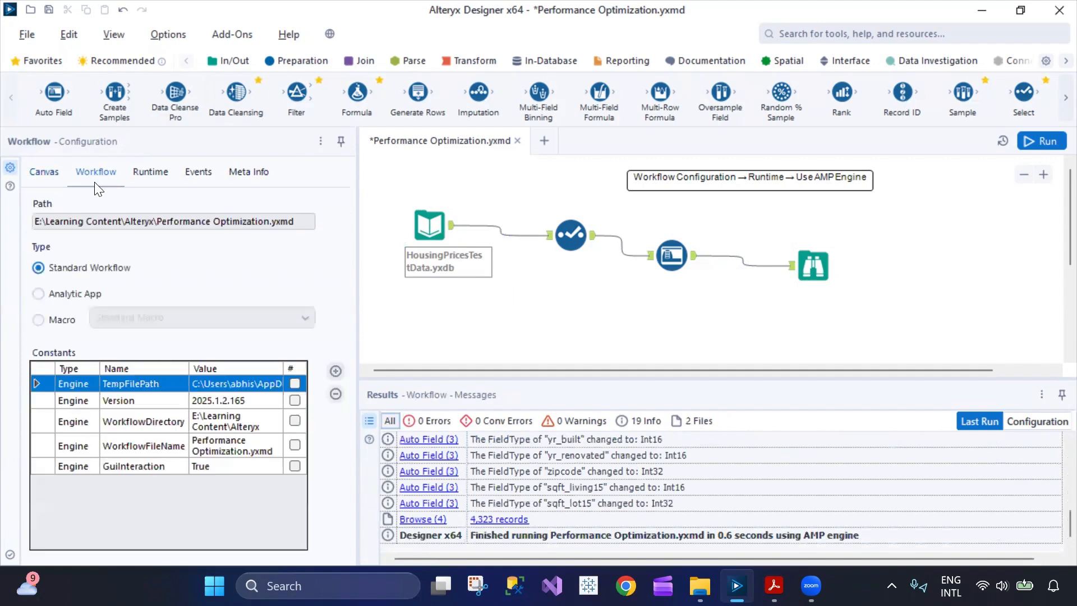
left_click(147, 172)
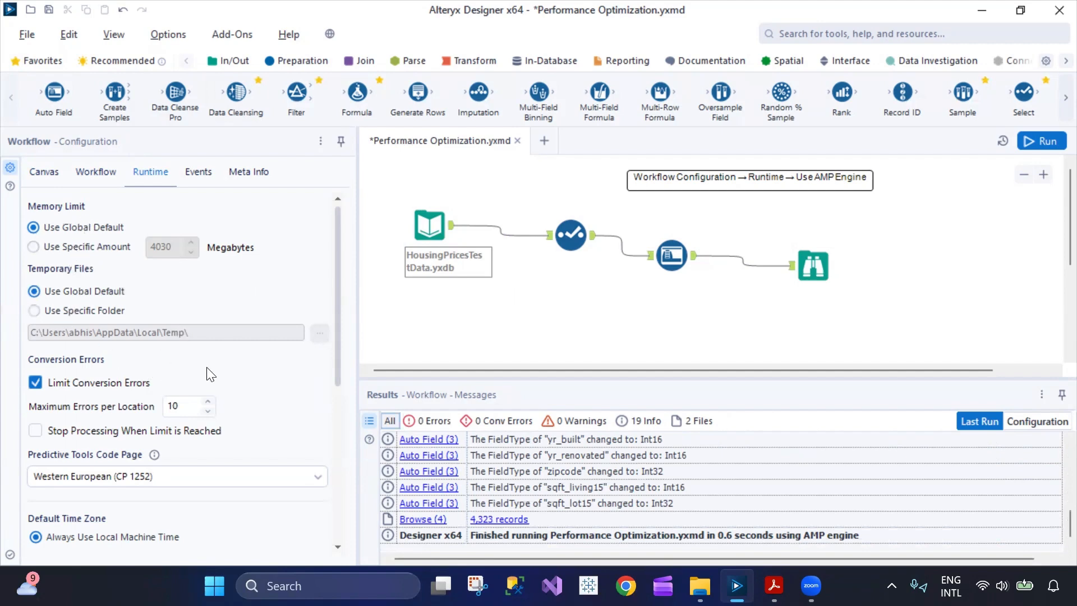
scroll(104, 398, "down", 3)
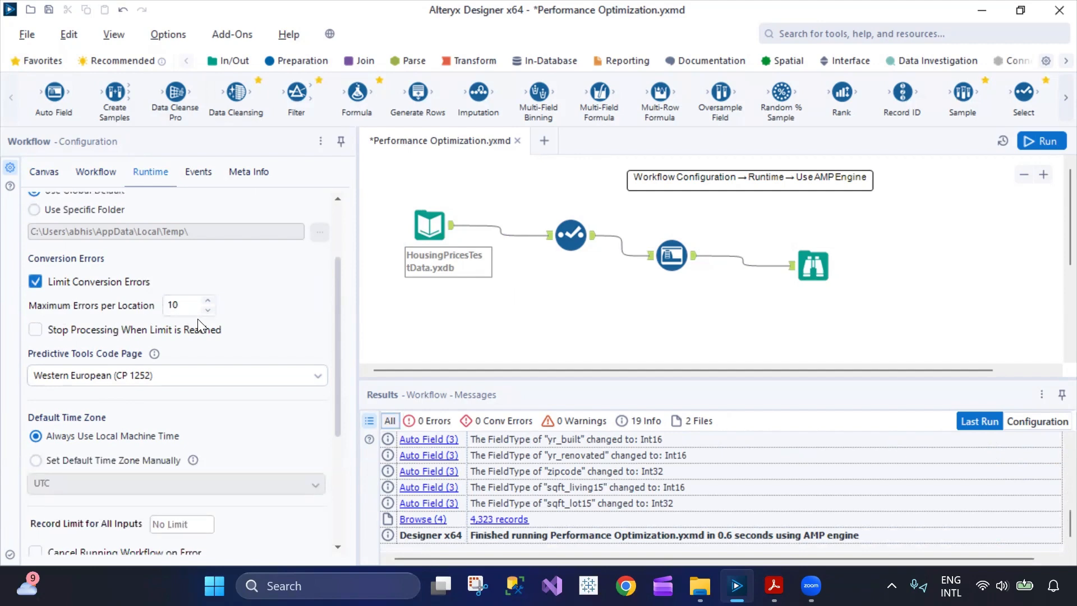
Set Predictive Tools Code Page to Traditional Chinese (CP 950).
left_click(201, 374)
left_click(201, 373)
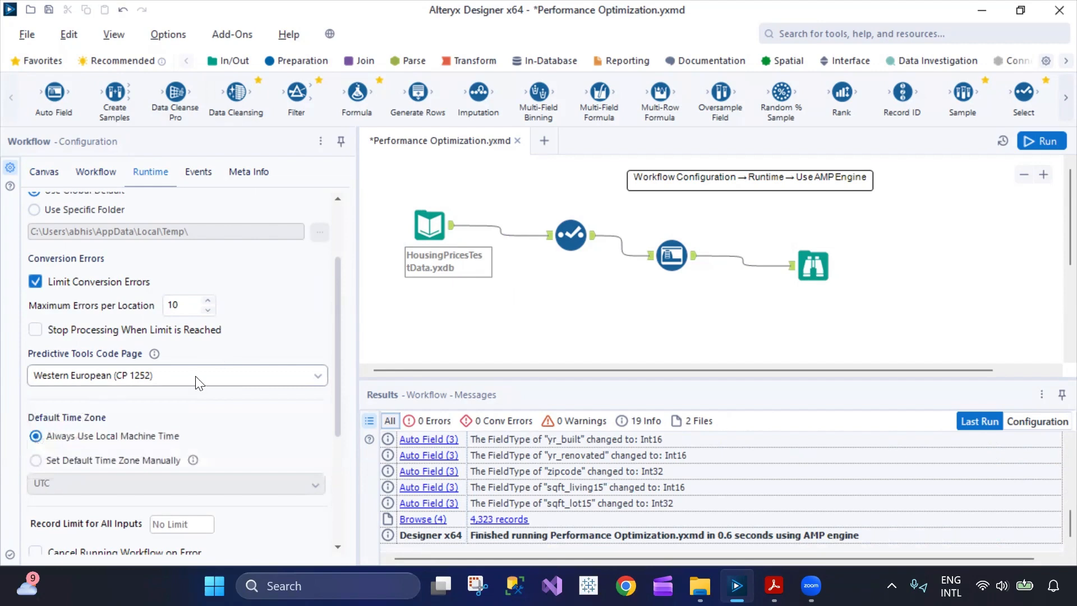
left_click(196, 376)
left_click(242, 346)
scroll(216, 376, "down", 4)
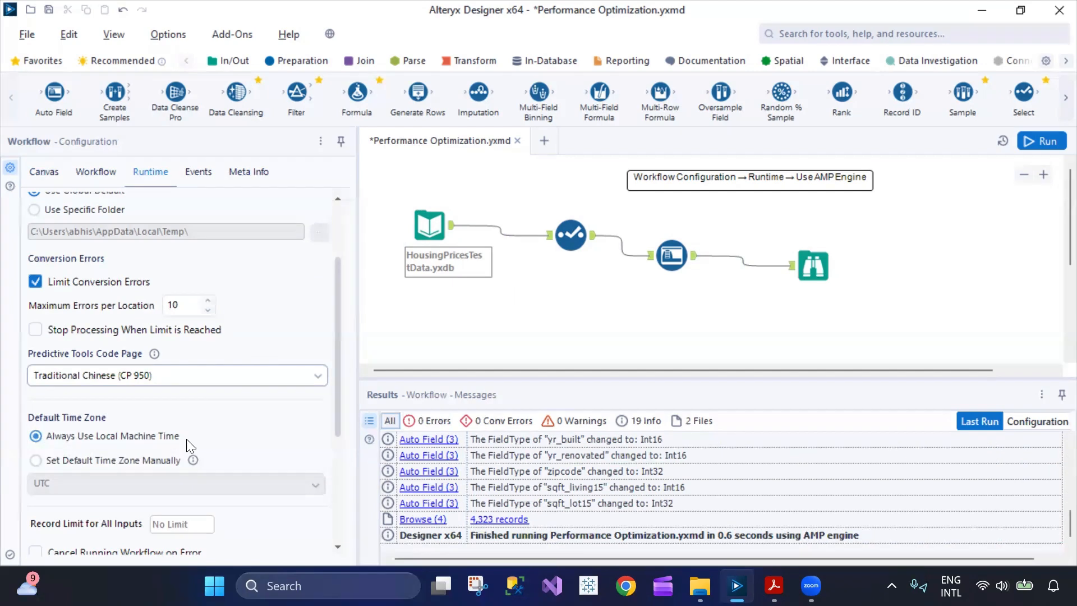
scroll(303, 431, "down", 6)
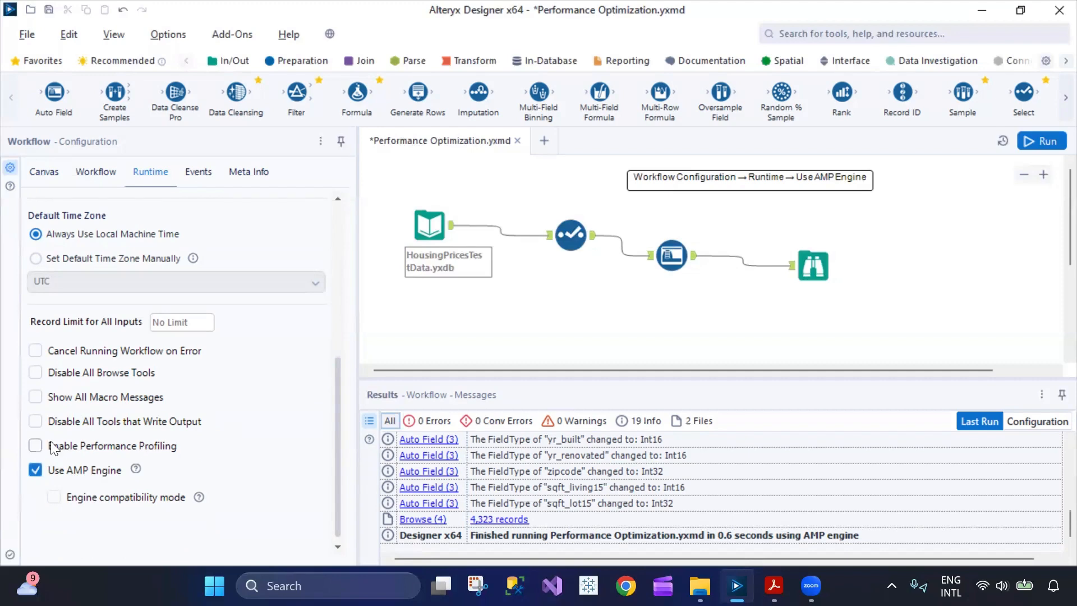
Enable Performance Profiling, run the workflow, then disable profiling again in Runtime.
left_click(35, 446)
left_click(1044, 141)
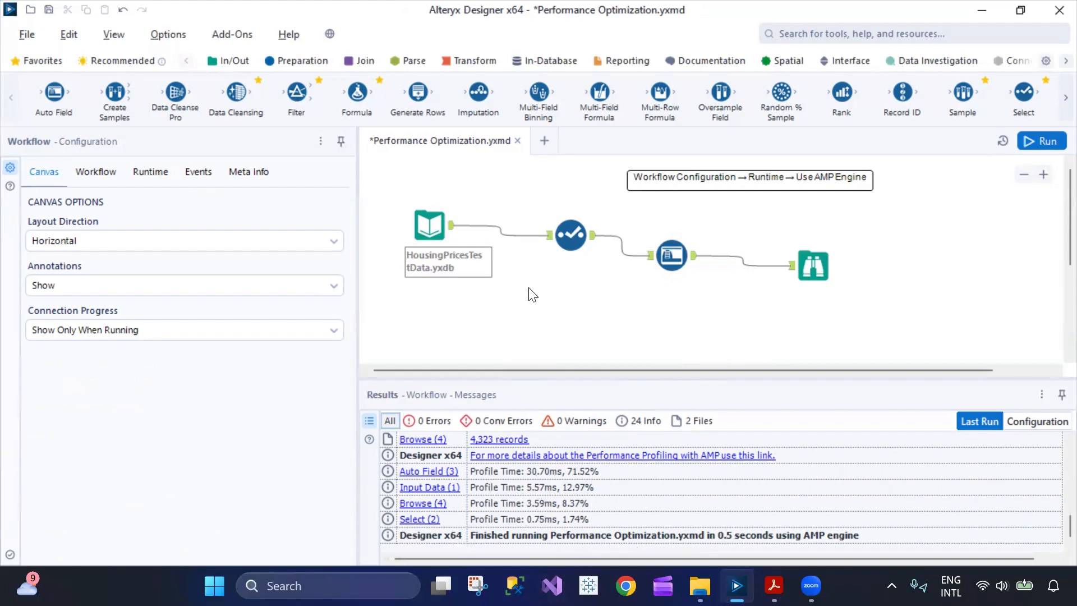
left_click(96, 171)
left_click(150, 172)
scroll(107, 518, "down", 5)
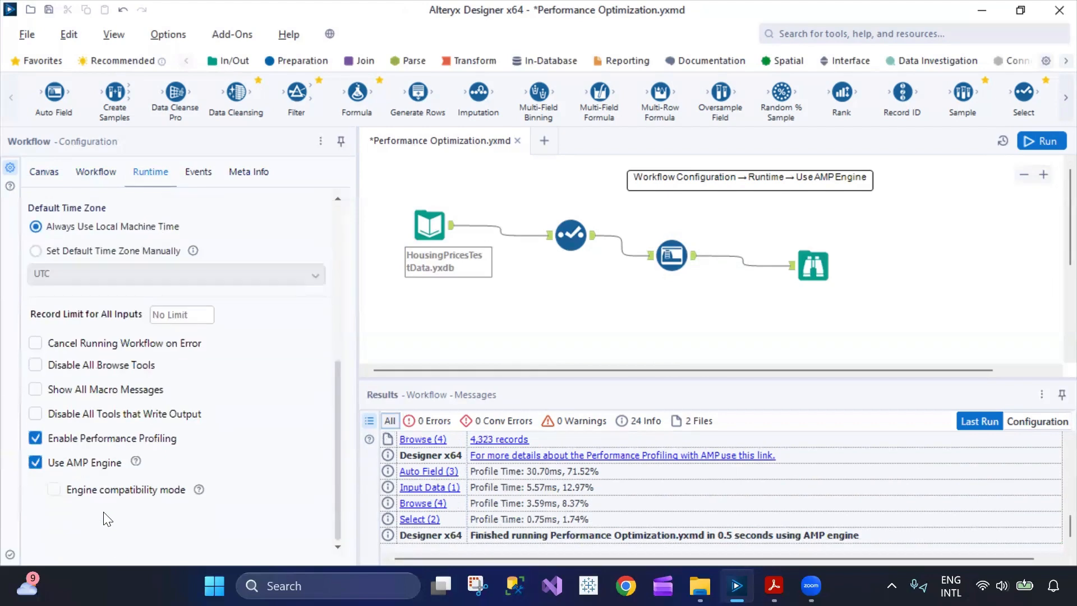
left_click(35, 438)
Open the profiling help page and select the AMP Profiling Highlights sentence on not comparing engines.
left_click(575, 458)
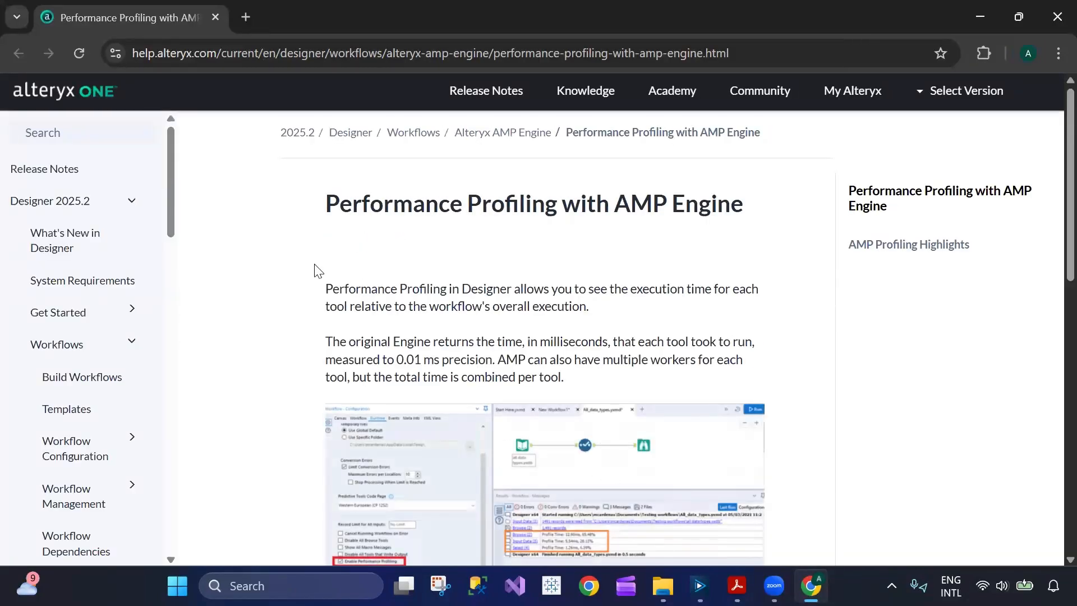
left_click_drag(329, 206, 483, 239)
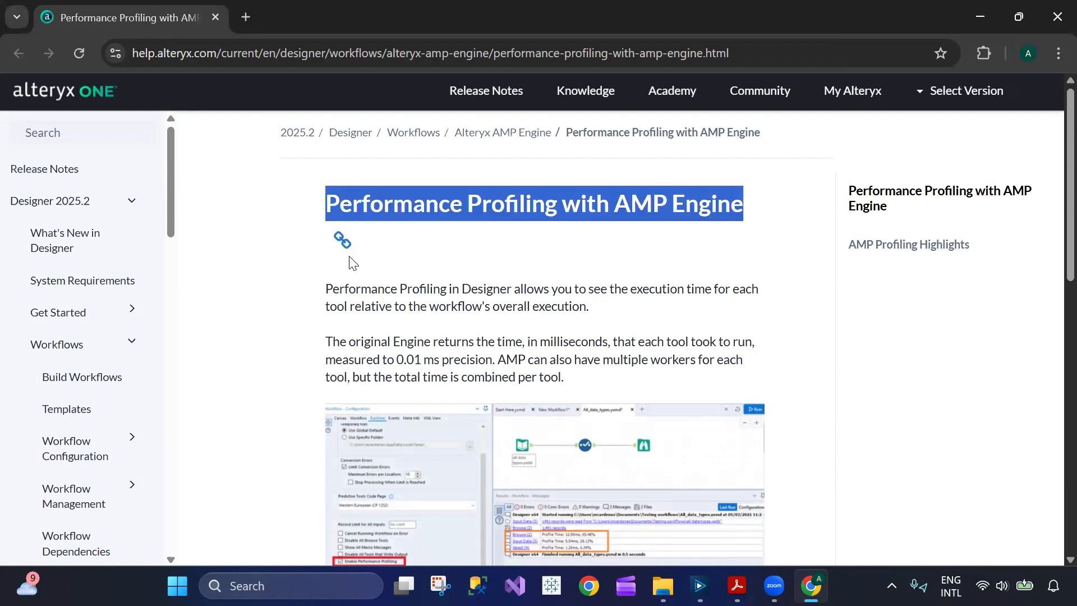
left_click(326, 276)
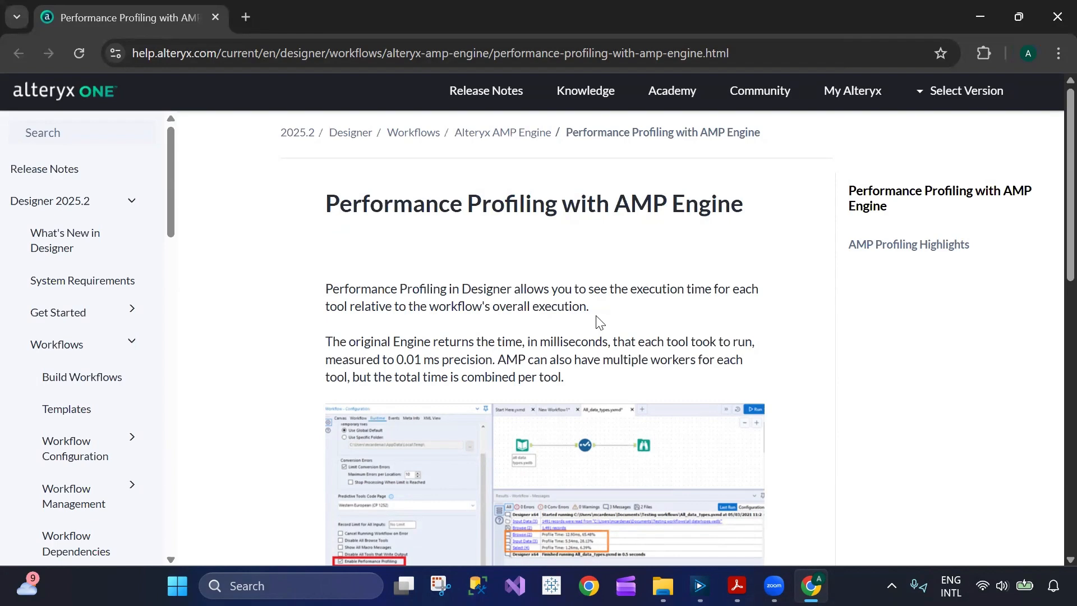
scroll(544, 310, "down", 1)
scroll(544, 310, "down", 5)
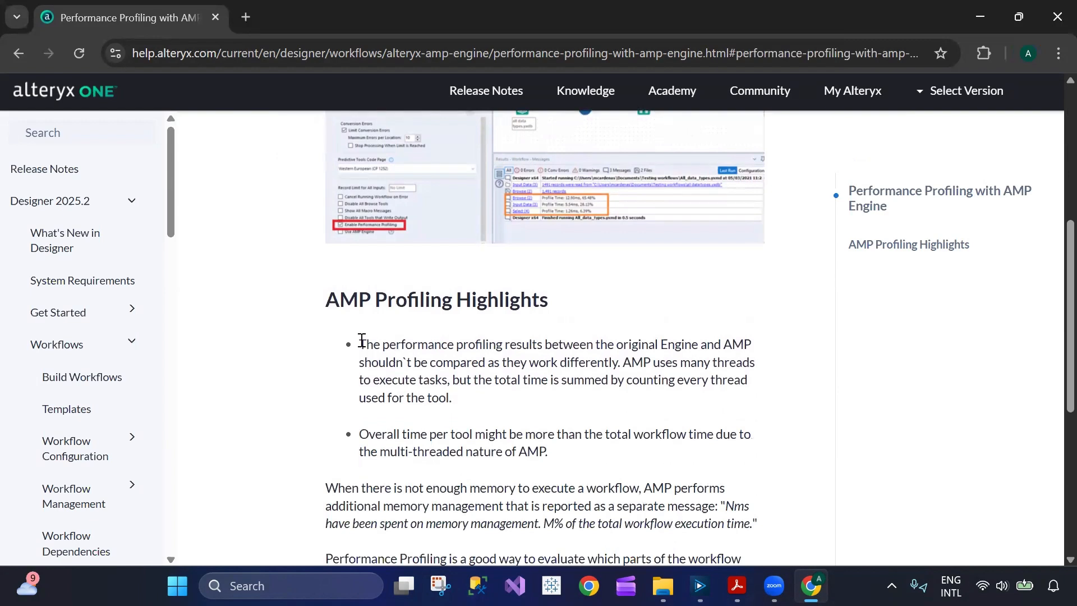
left_click_drag(362, 340, 433, 361)
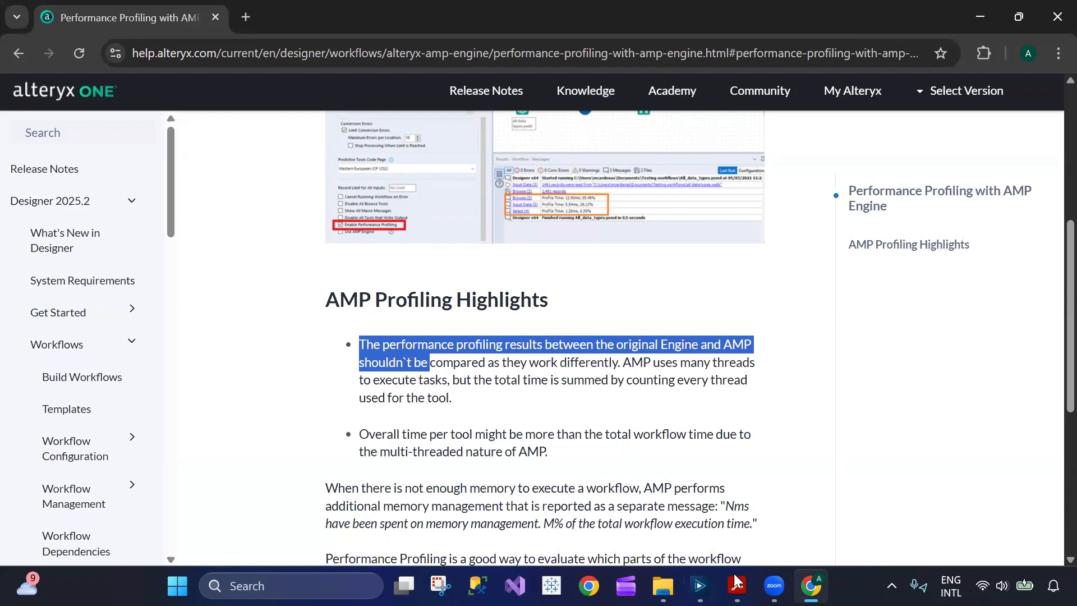
Return to Alteryx Designer, where Auto Field shows 30.70ms (71.52%) of profiled time.
scroll(515, 475, "down", 6)
scroll(515, 474, "up", 3)
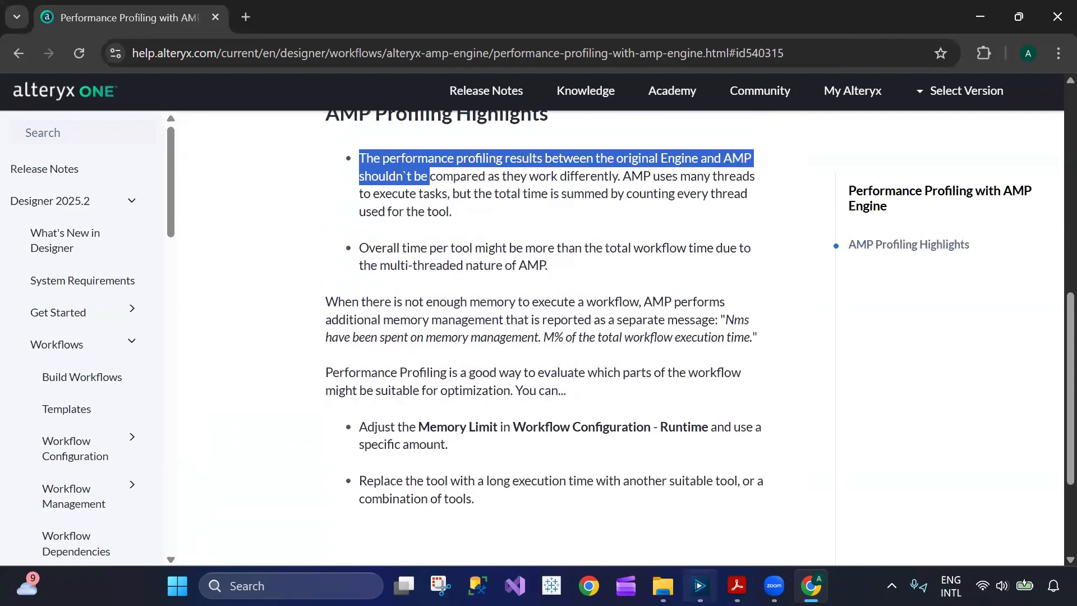
left_click(700, 586)
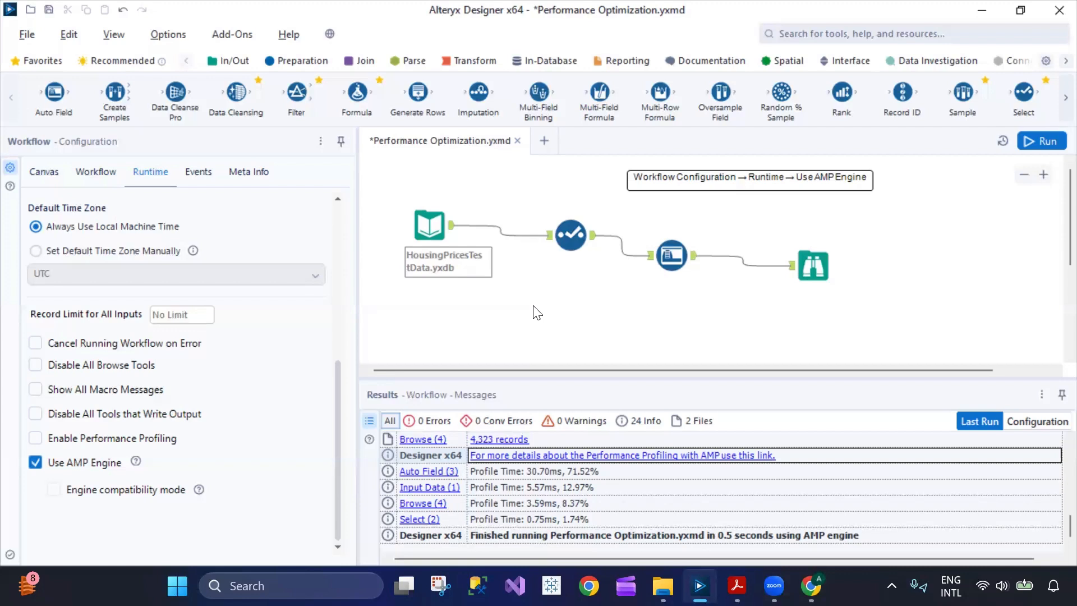
Switch the tool palette to Transform and select the Transpose tool.
left_click(461, 59)
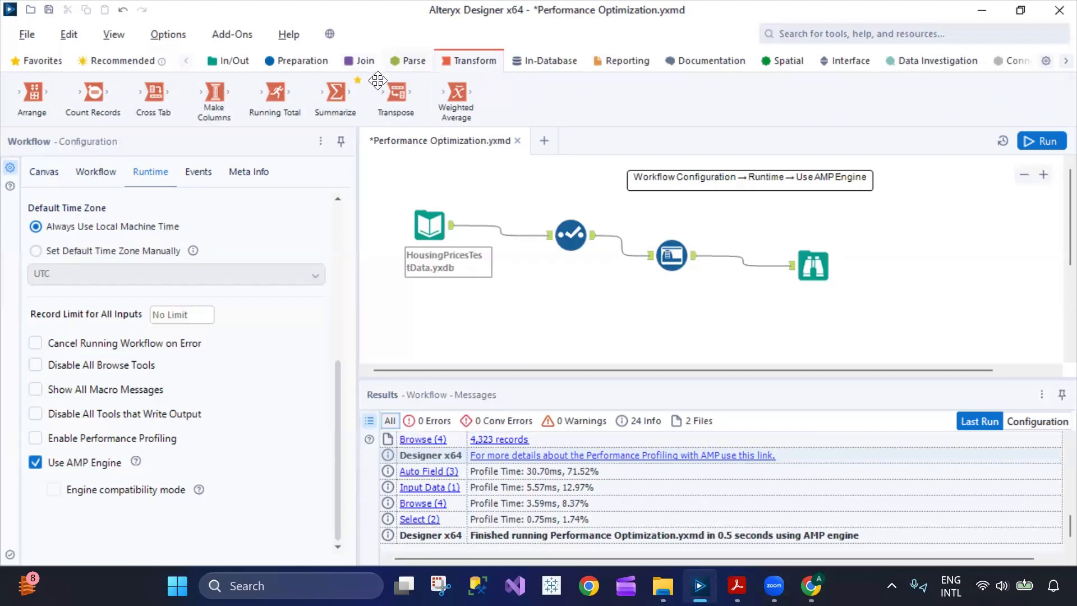
left_click(567, 250)
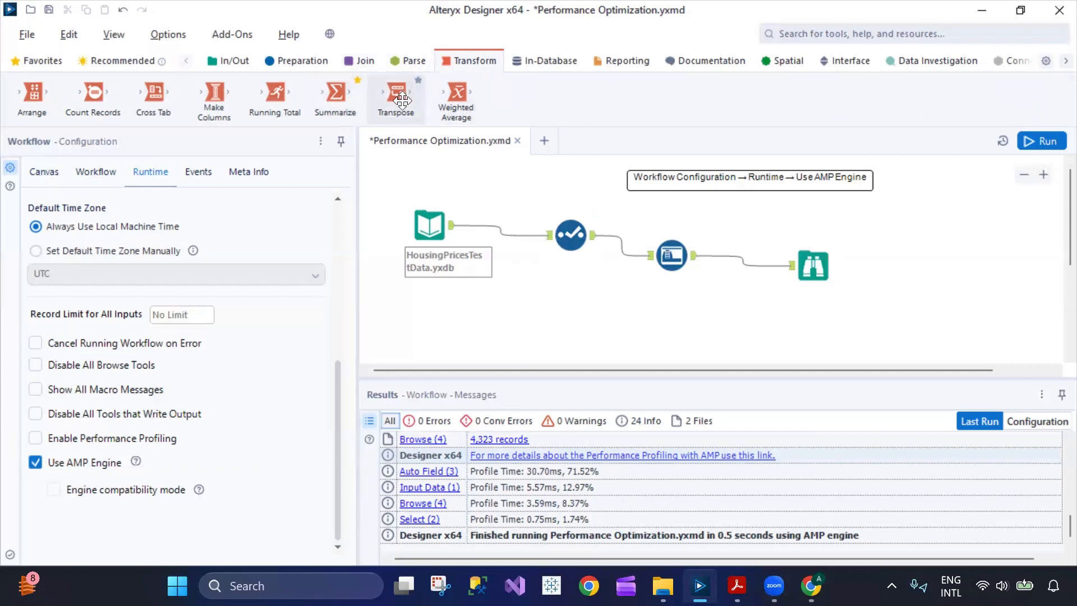
left_click_drag(402, 101, 591, 299)
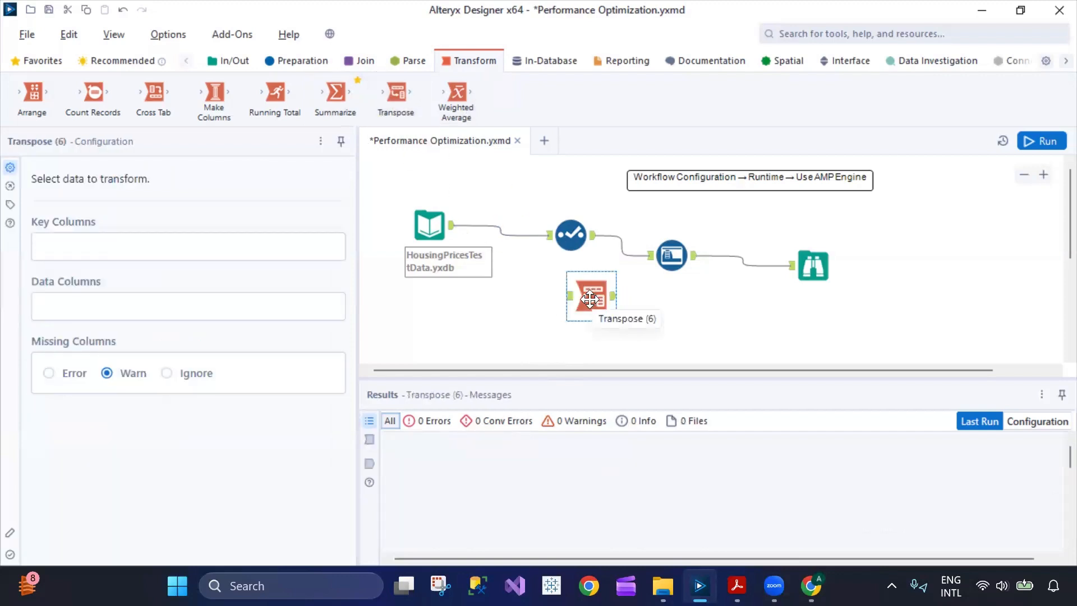
left_click_drag(159, 113, 501, 302)
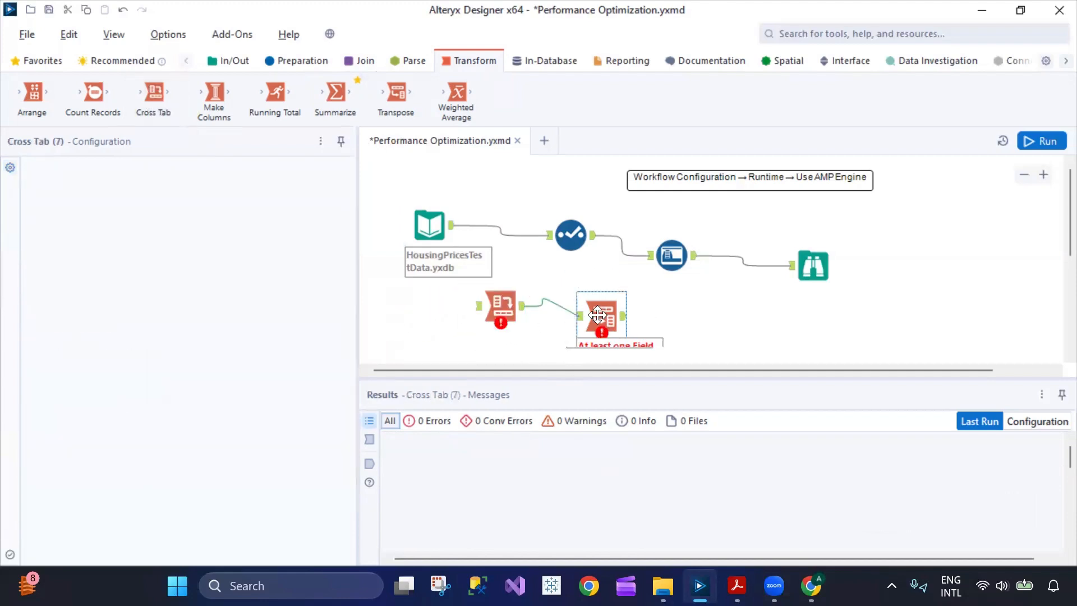
left_click(618, 327)
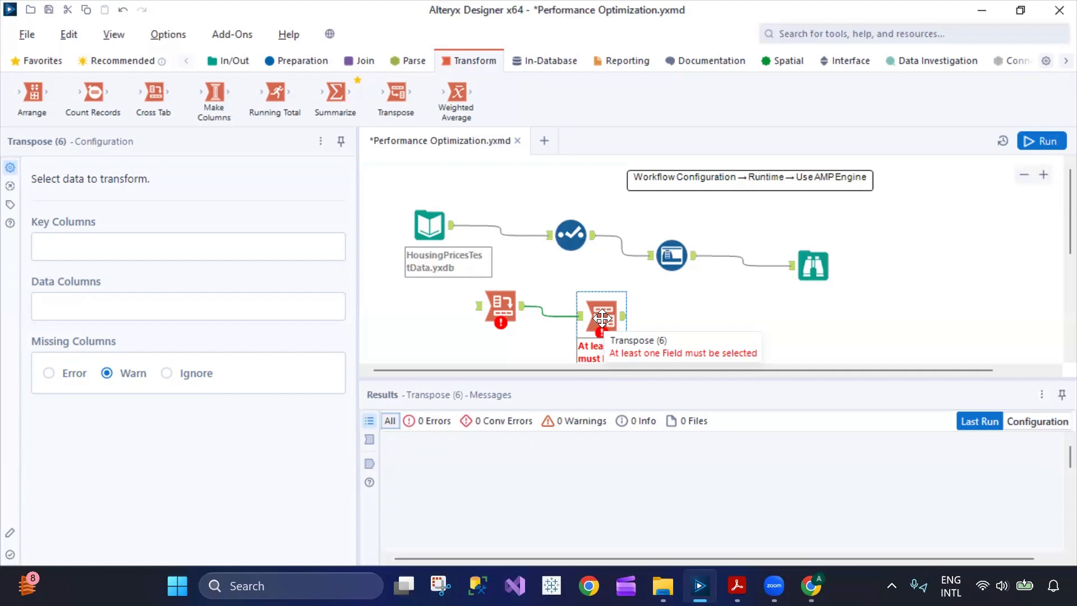
key("Delete")
left_click(497, 303)
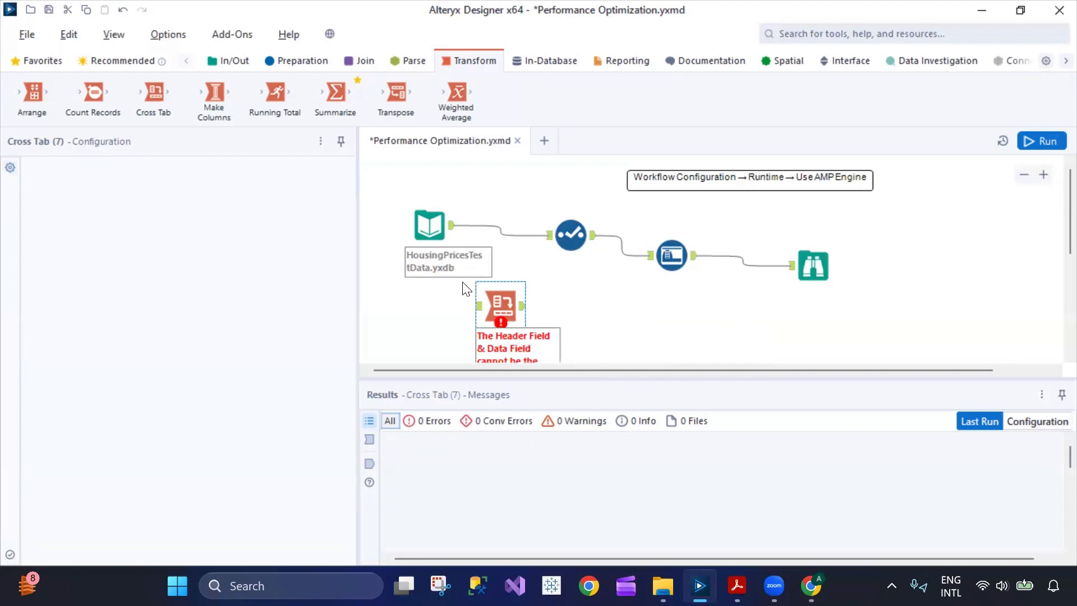
key("Delete")
left_click(572, 241)
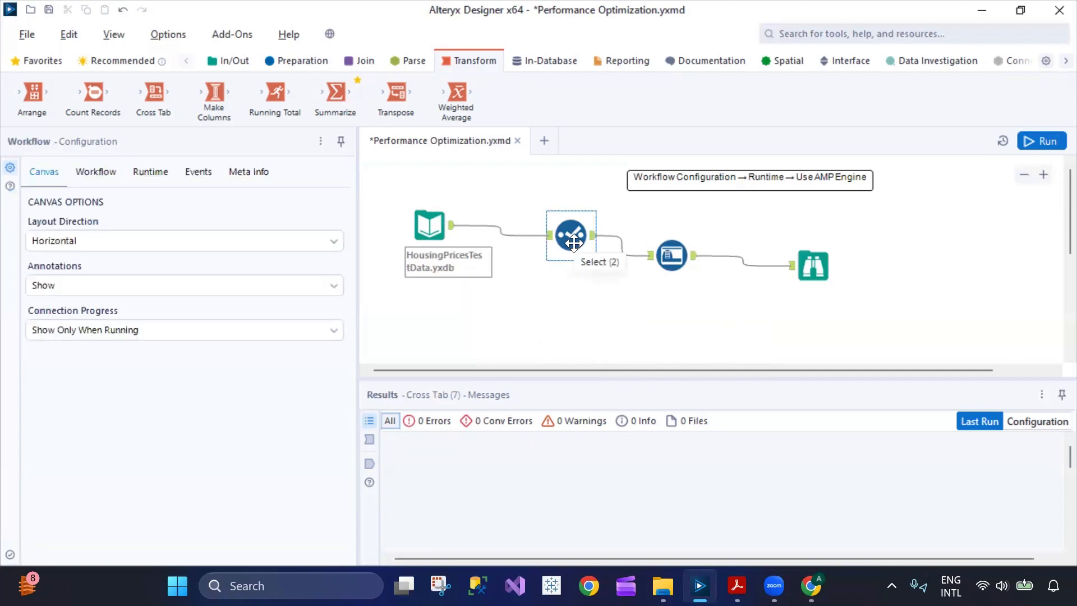
Review the Select, Input Data and Auto Field tools' settings.
left_click(573, 242)
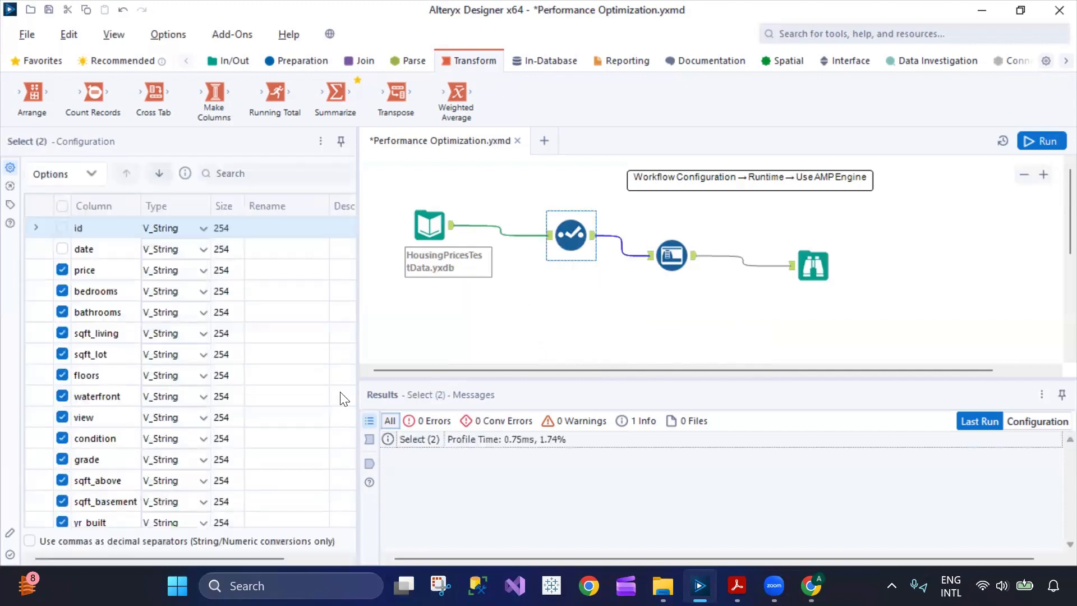
scroll(185, 401, "down", 3)
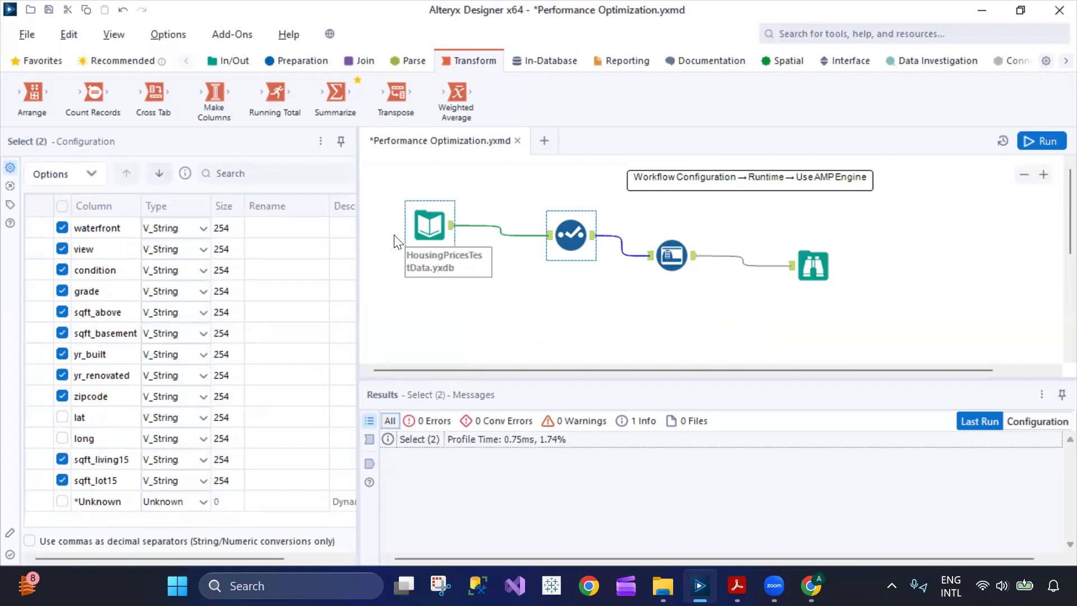
left_click(413, 223)
left_click(671, 255)
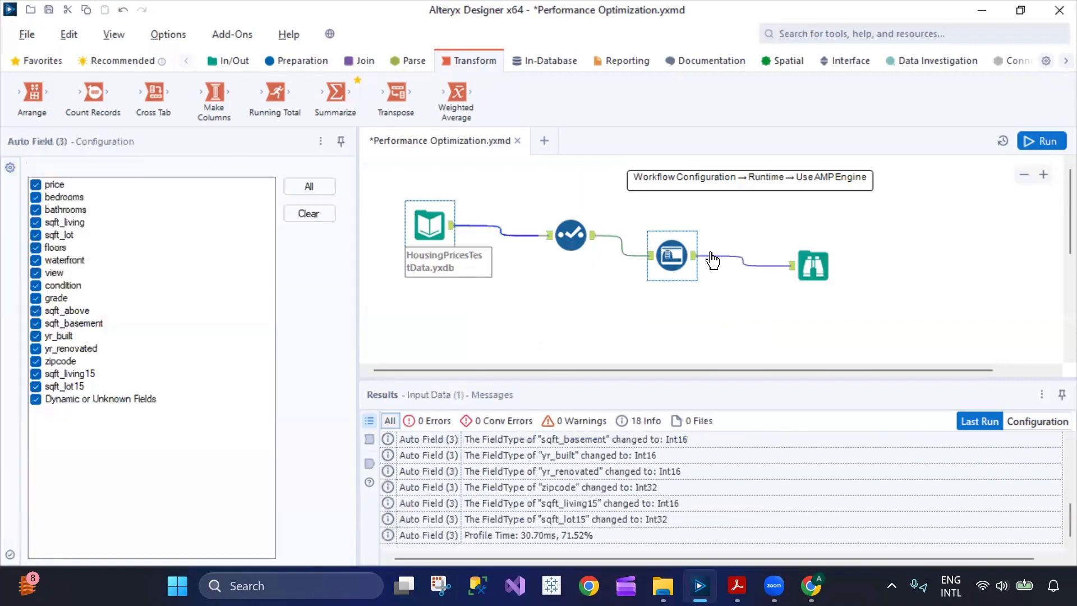
Show the 4,323 records reaching Browse and scroll the Results grid sideways.
left_click(813, 263)
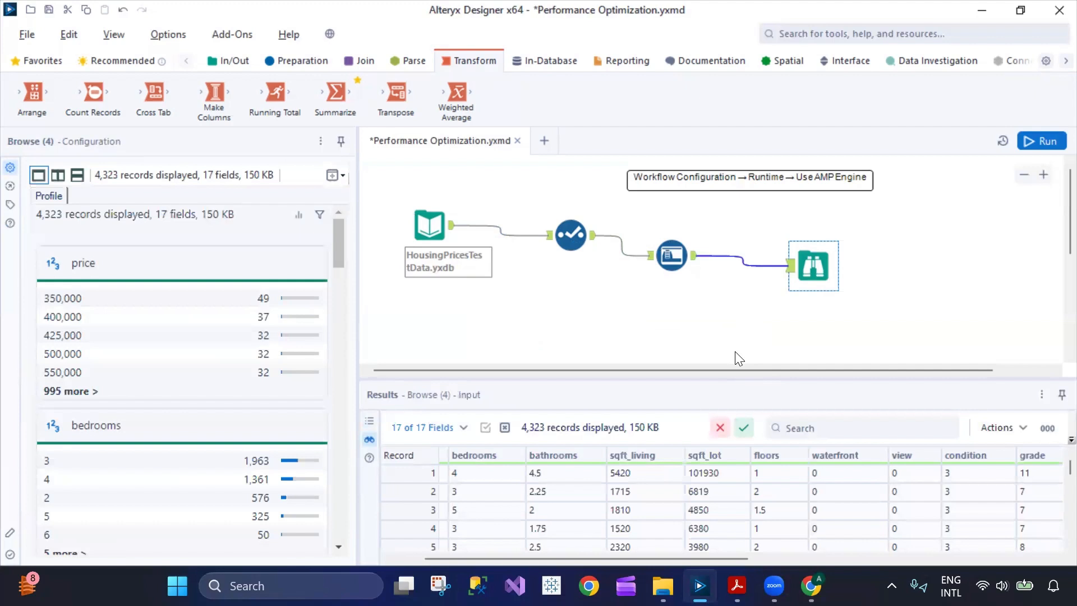
left_click_drag(693, 556, 676, 533)
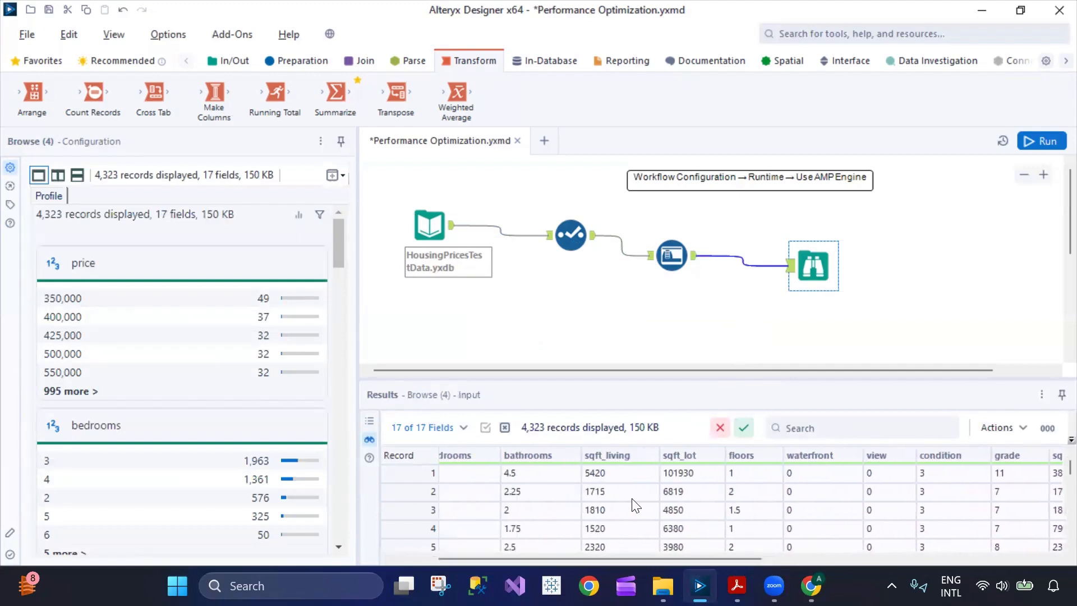
left_click_drag(559, 558, 505, 557)
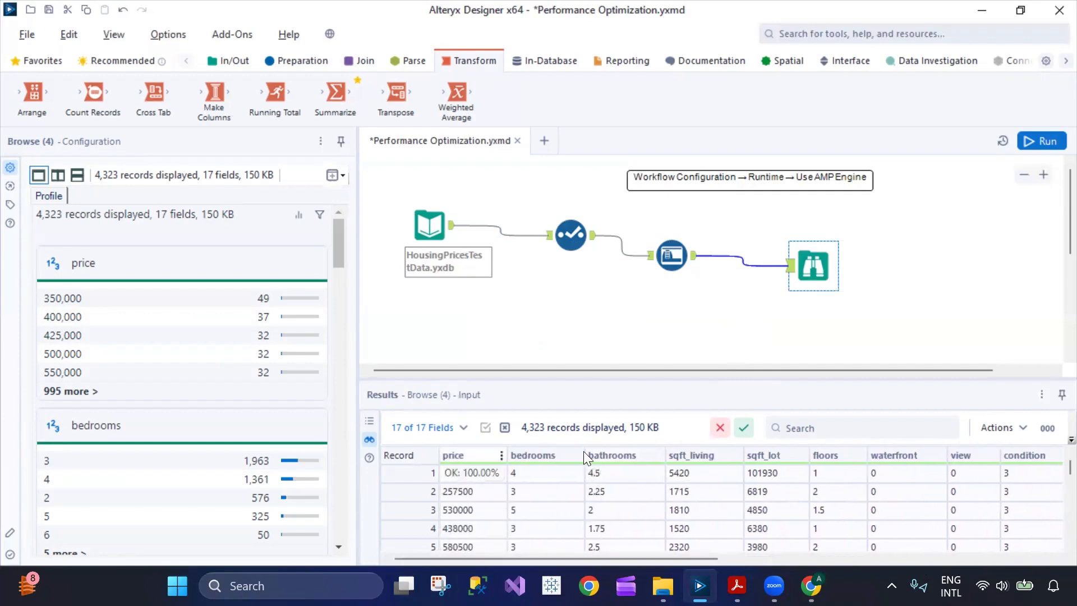
left_click_drag(690, 559, 603, 557)
Insert a Cross Tab before Browse grouping by all fields, price headers, Sum and Average.
left_click_drag(148, 96, 742, 259)
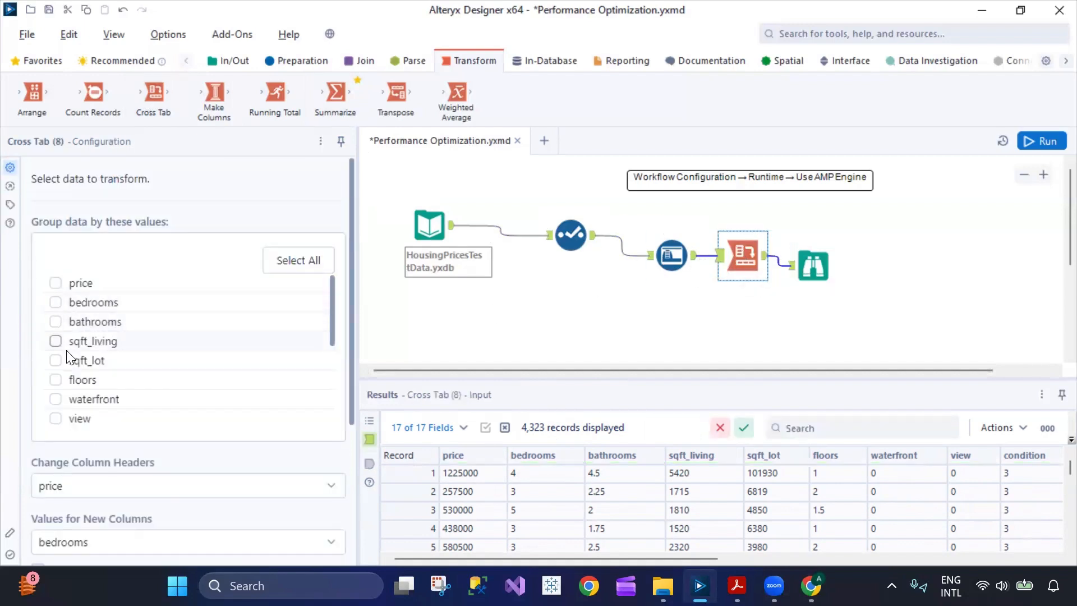
scroll(62, 325, "down", 5)
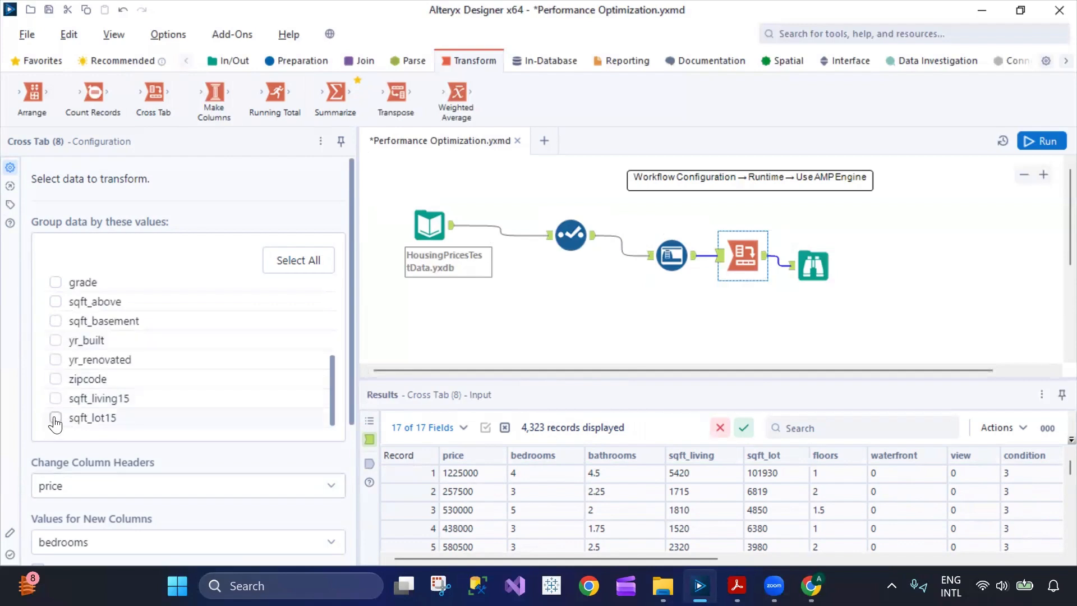
left_click(278, 261)
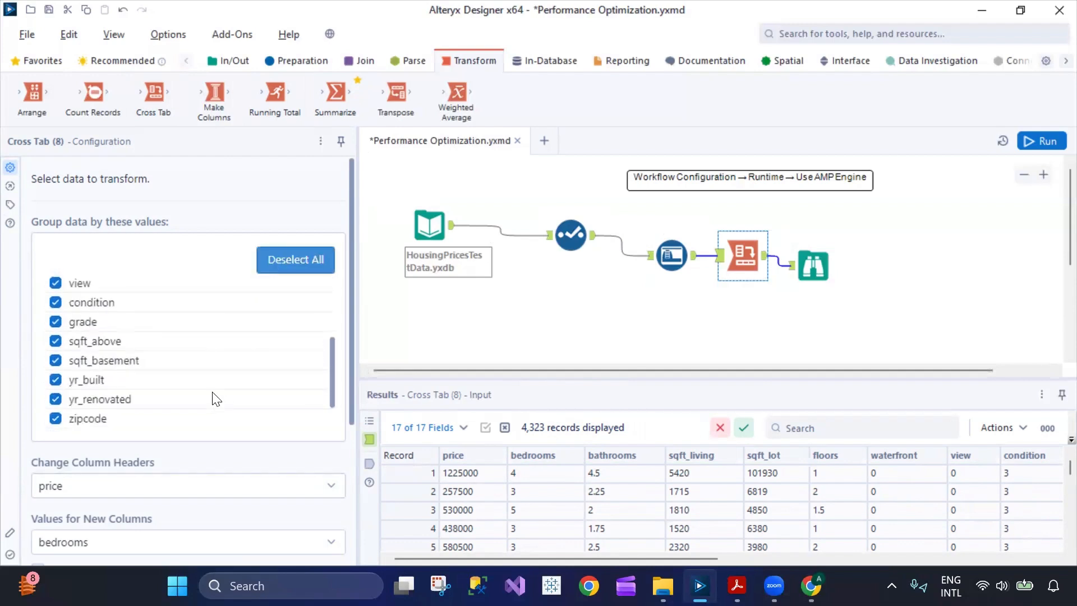
left_click(192, 489)
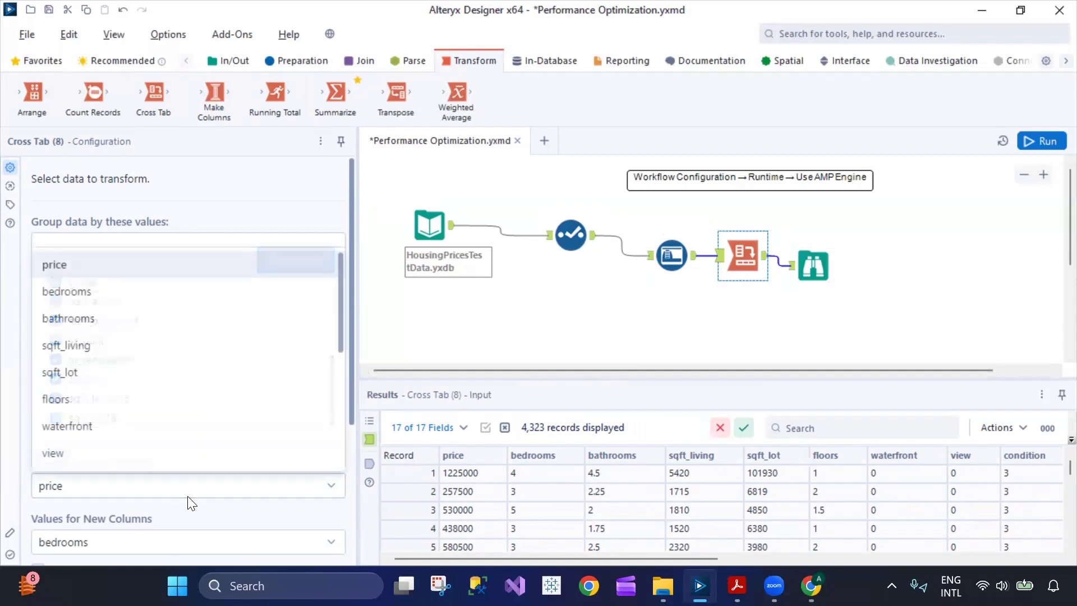
left_click(254, 494)
scroll(257, 413, "down", 5)
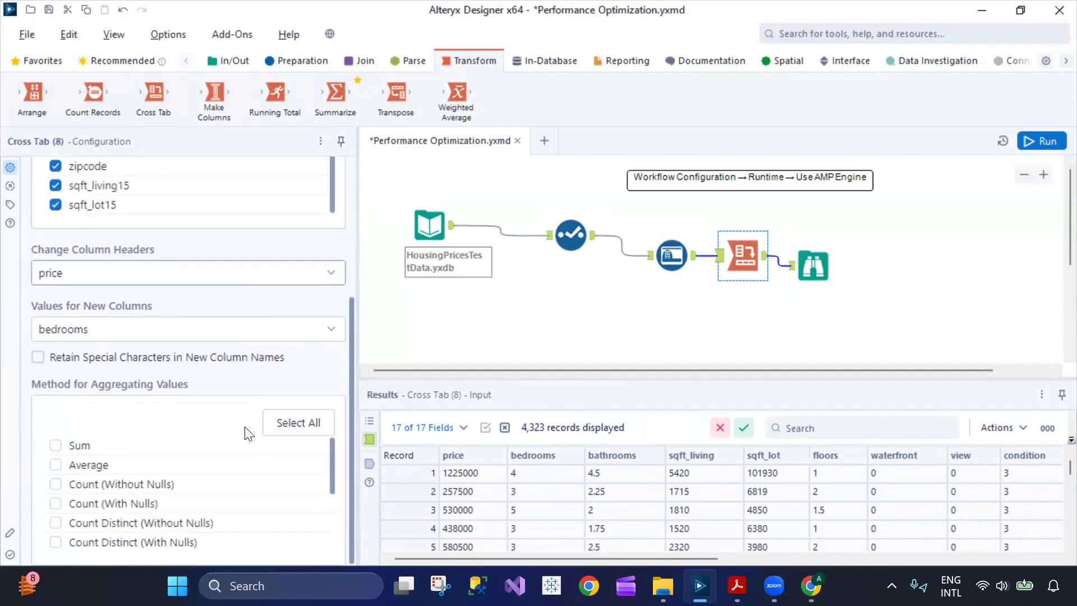
left_click(56, 445)
left_click(57, 465)
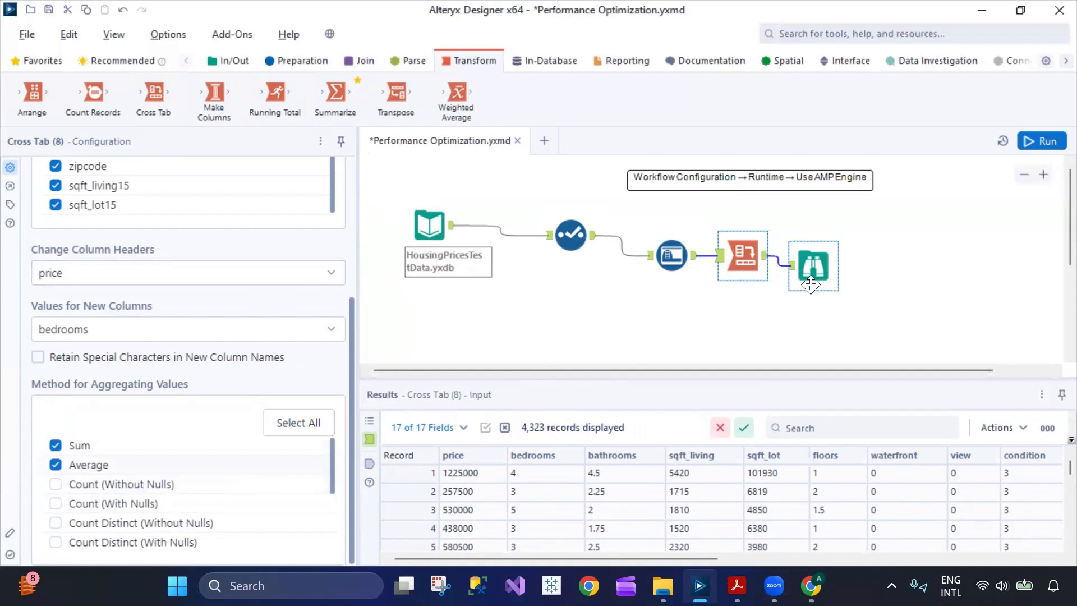
Add a Transpose after the Cross Tab and run the workflow, yielding 13,327,809 records.
left_click_drag(396, 93, 784, 265)
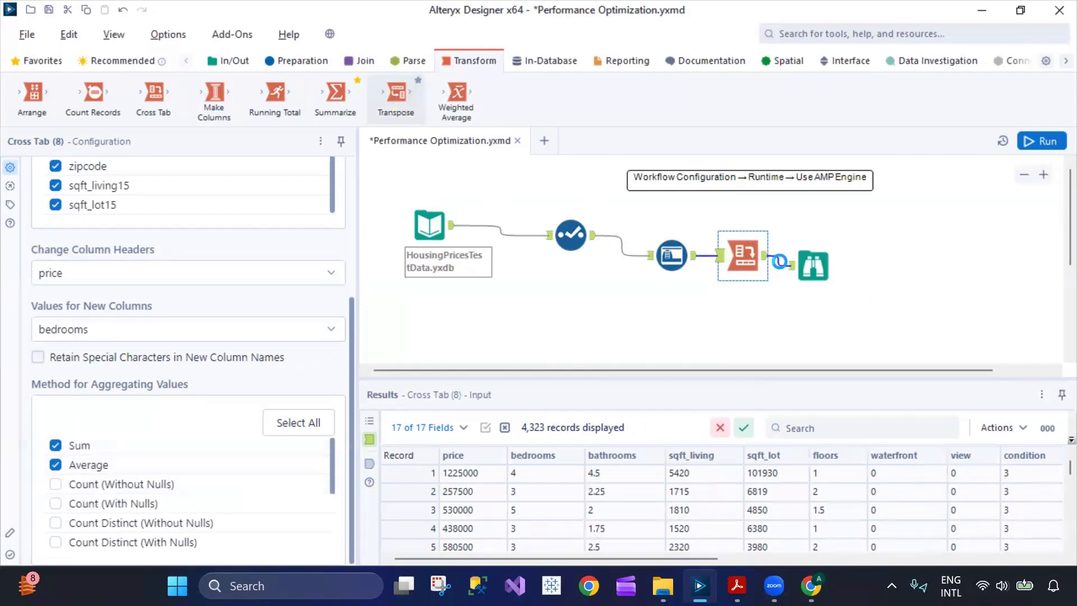
left_click(824, 265)
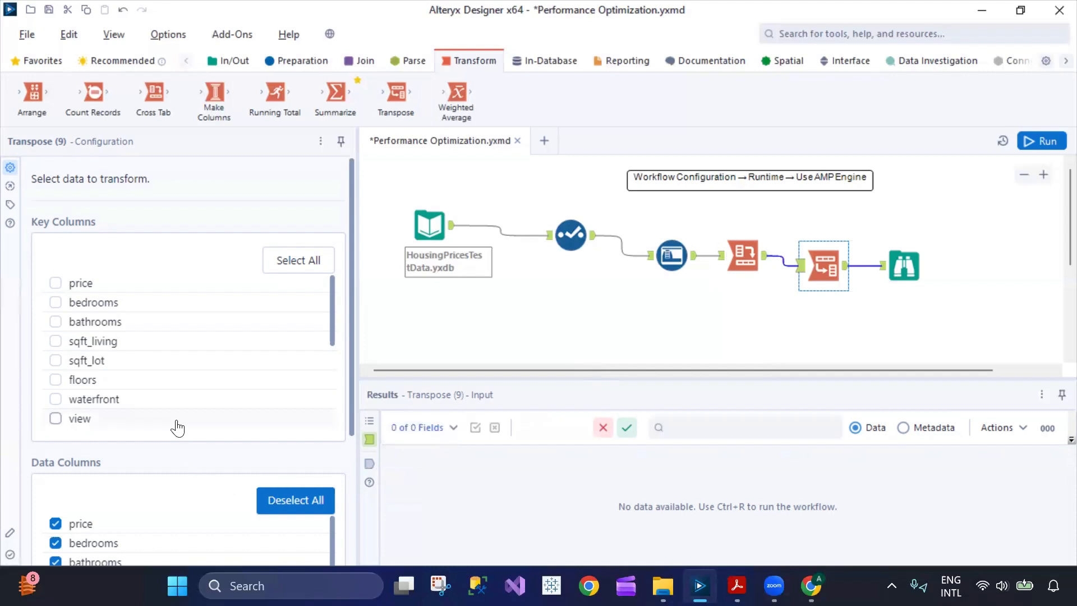
left_click(1043, 140)
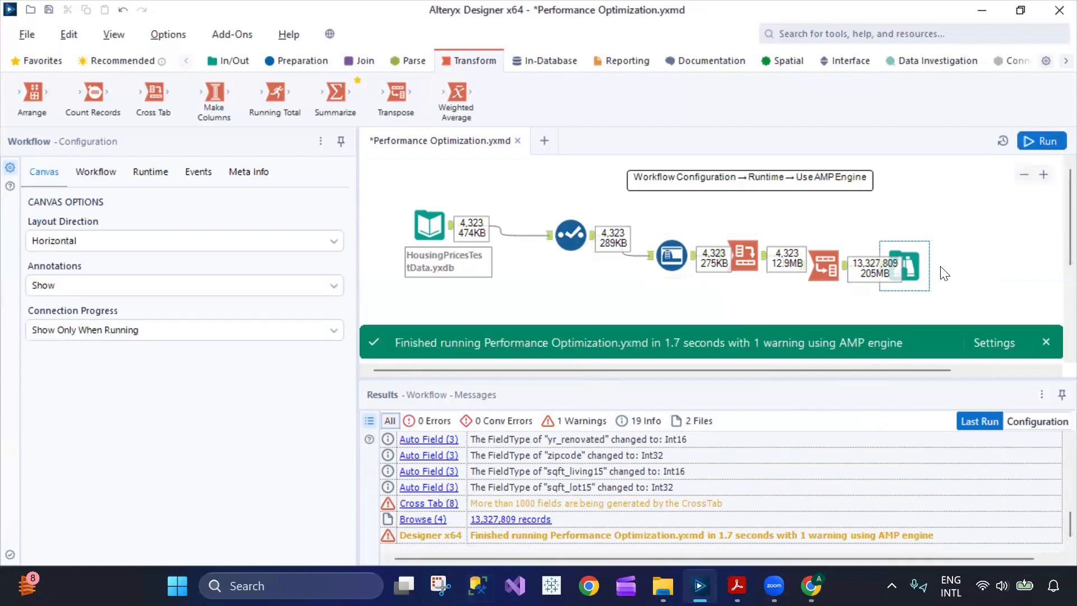
Check the Browse output, then select Cross Tab to see its more-than-1000-fields warning.
left_click(906, 268)
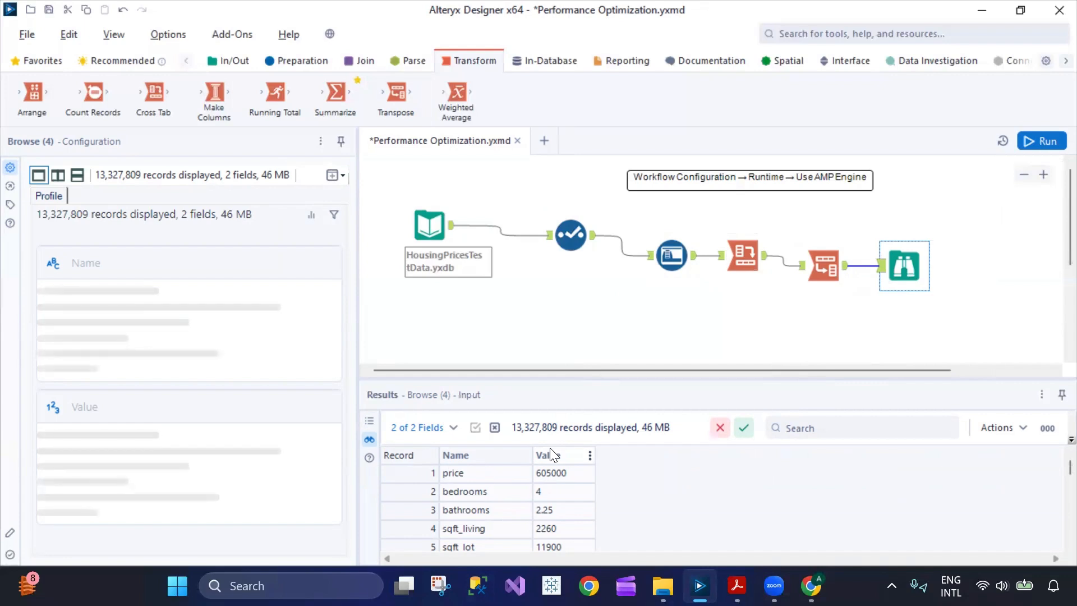
scroll(552, 505, "down", 20)
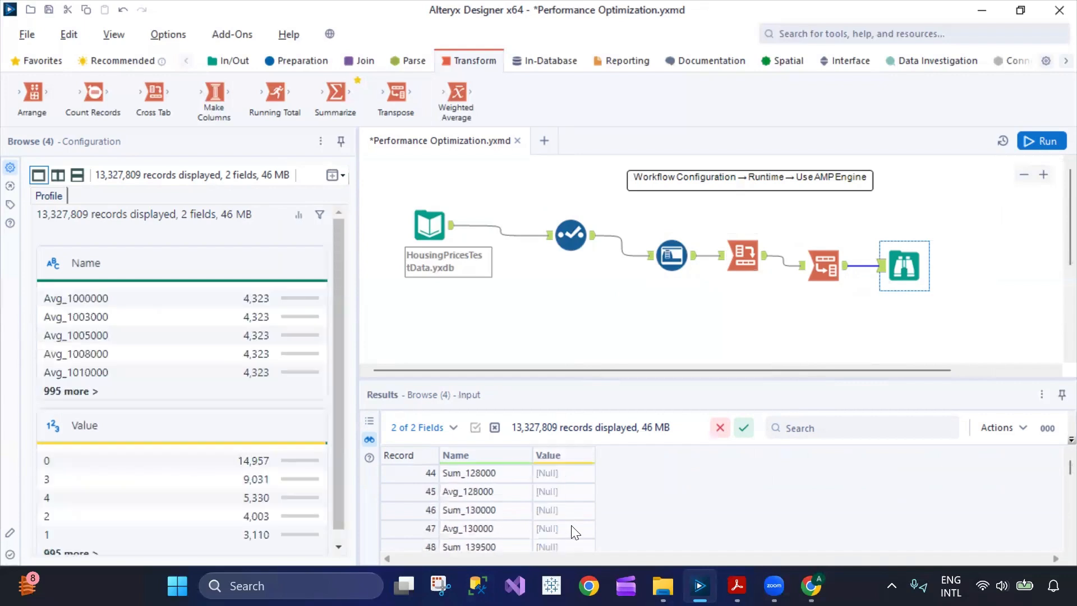
scroll(575, 532, "up", 20)
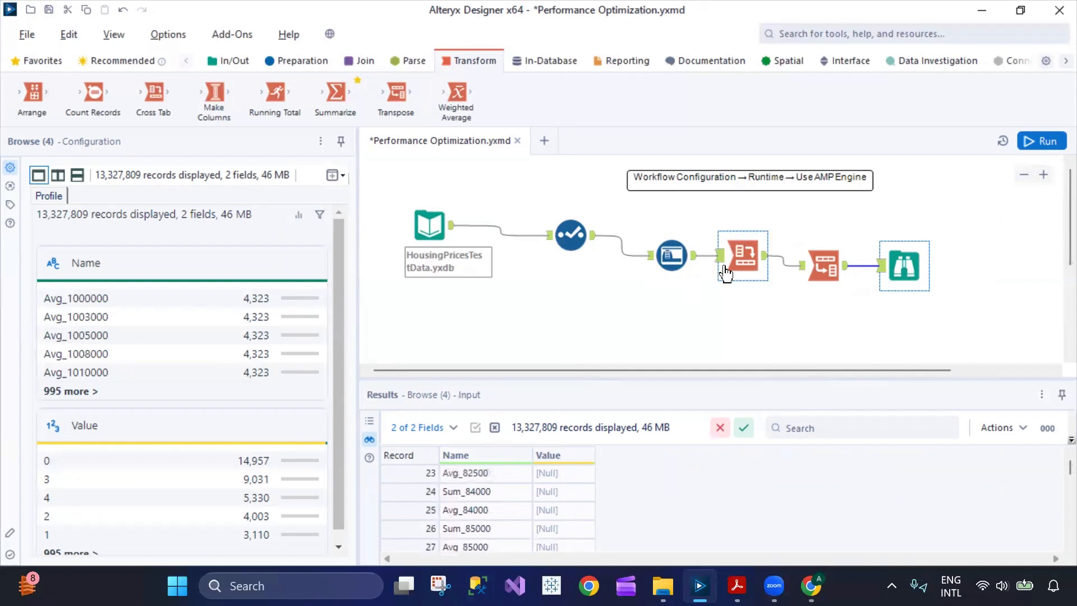
scroll(518, 494, "up", 7)
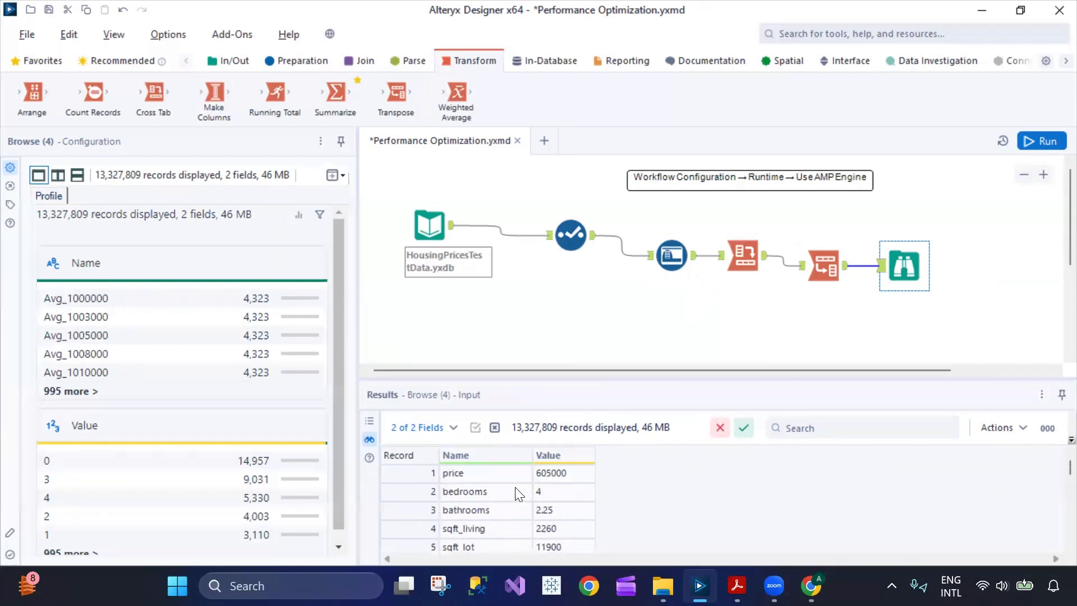
scroll(521, 493, "down", 5)
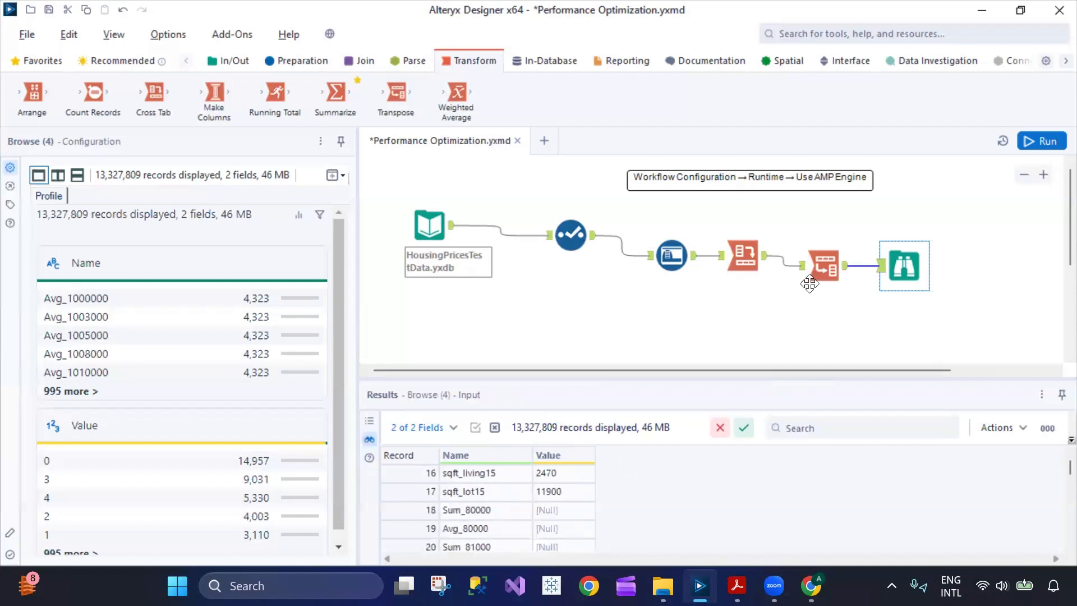
left_click(750, 262)
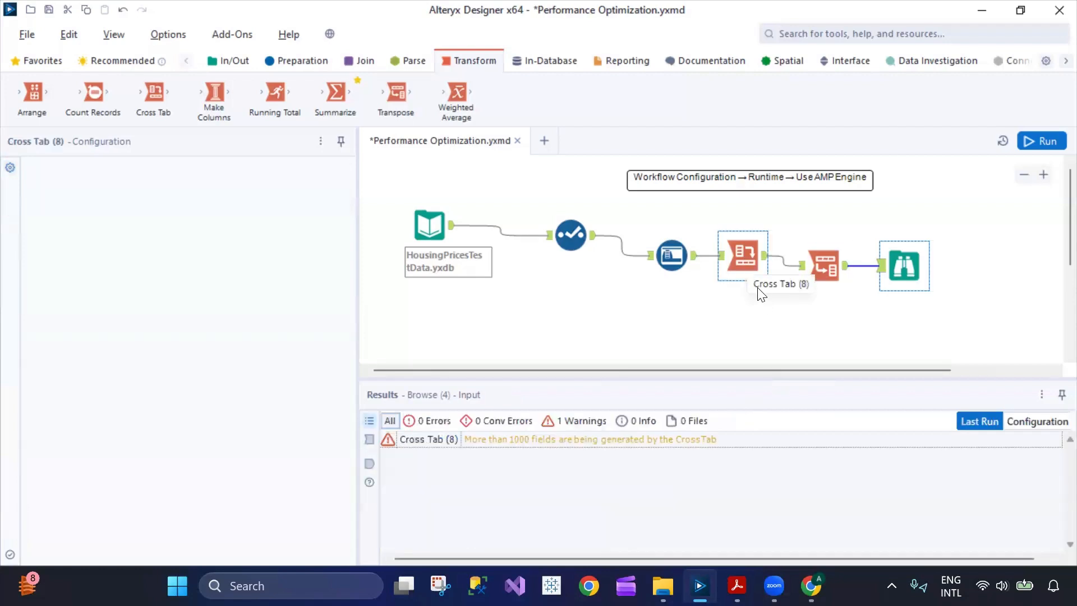
Delete the Cross Tab and Transpose tools and connect Auto Field directly into Browse.
right_click(757, 288)
left_click_drag(630, 379, 675, 302)
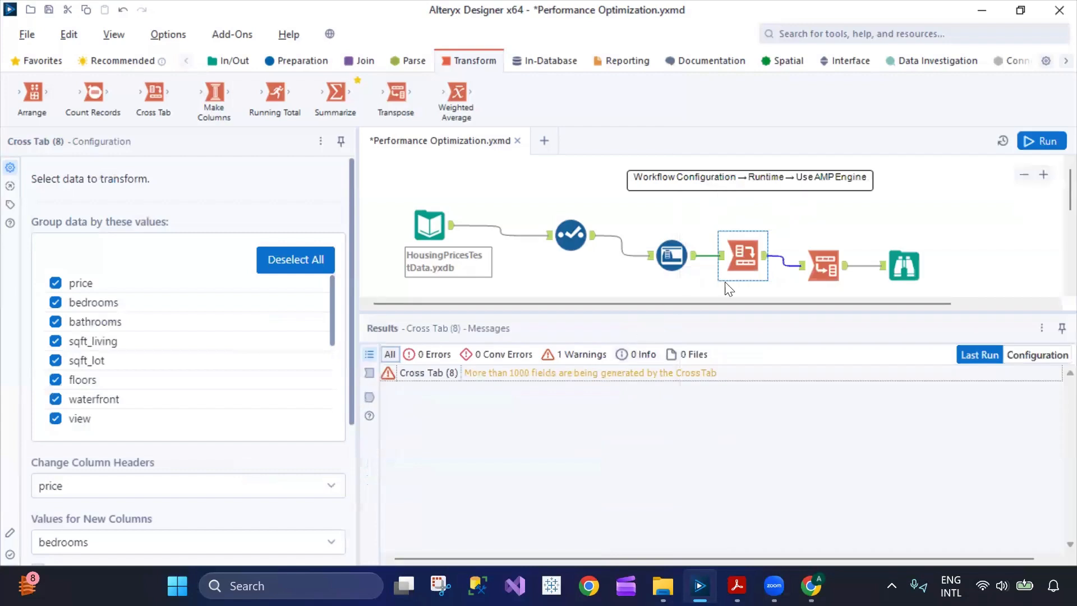
left_click(738, 254)
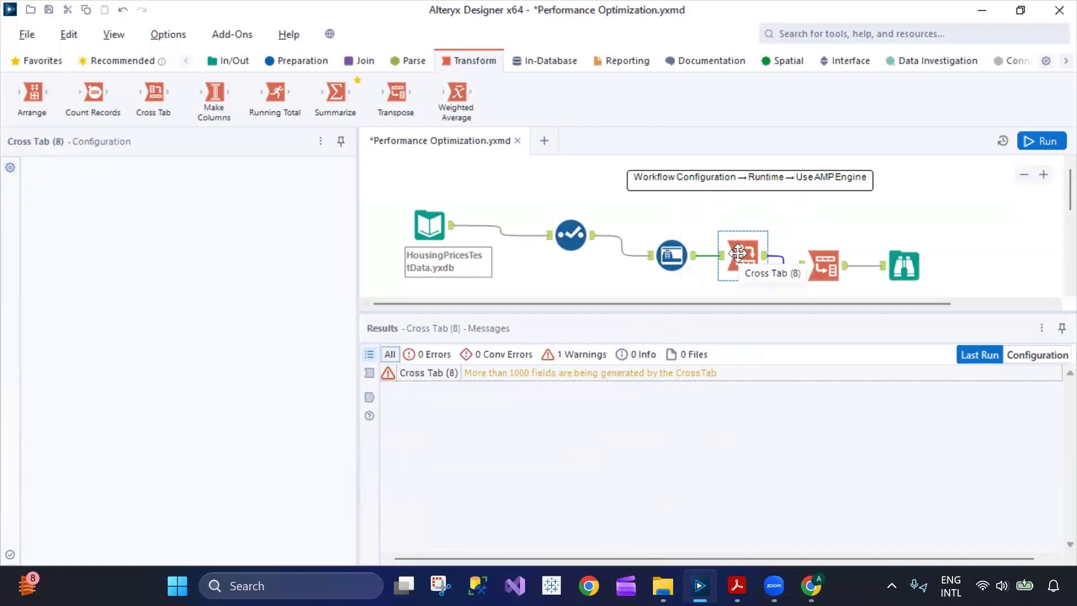
key("Delete")
left_click(813, 262)
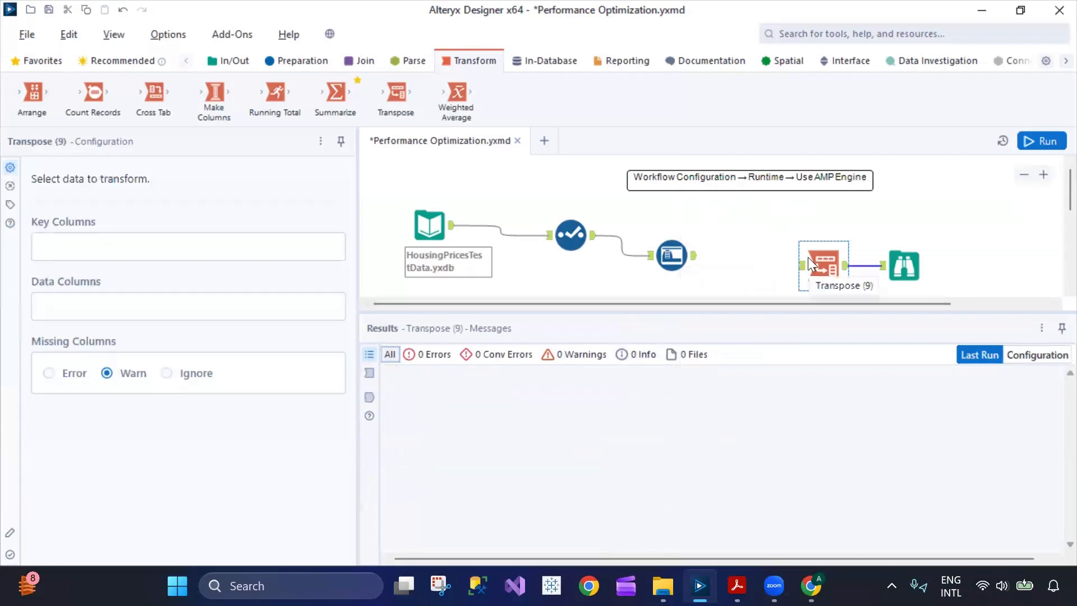
key("Delete")
left_click_drag(695, 255, 772, 248)
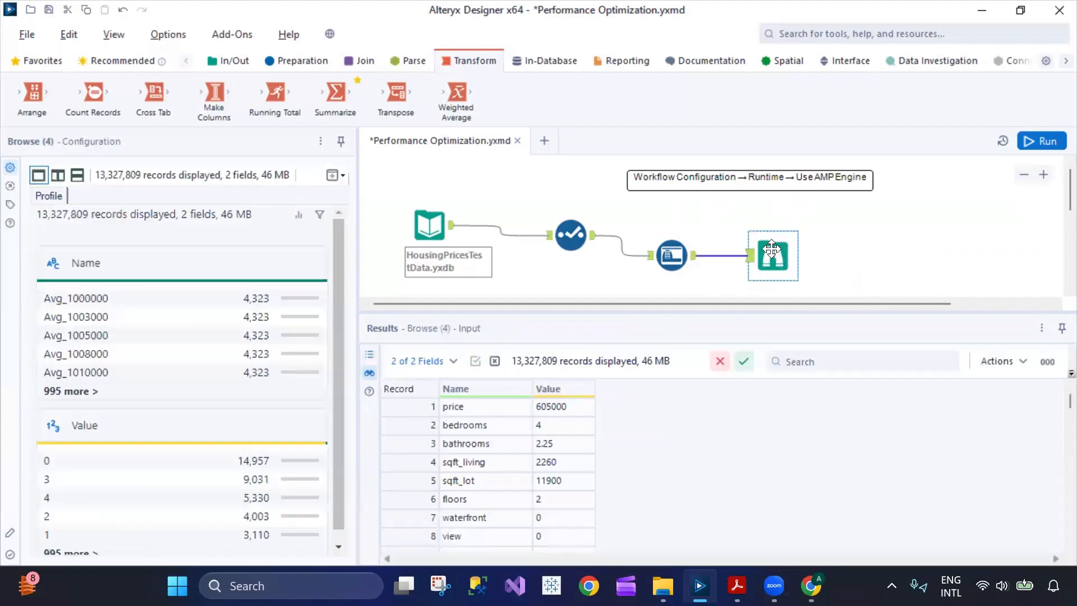
Rerun the four-tool workflow on AMP and view Browse's 4,323 records, done in 0.5 seconds.
left_click(1038, 141)
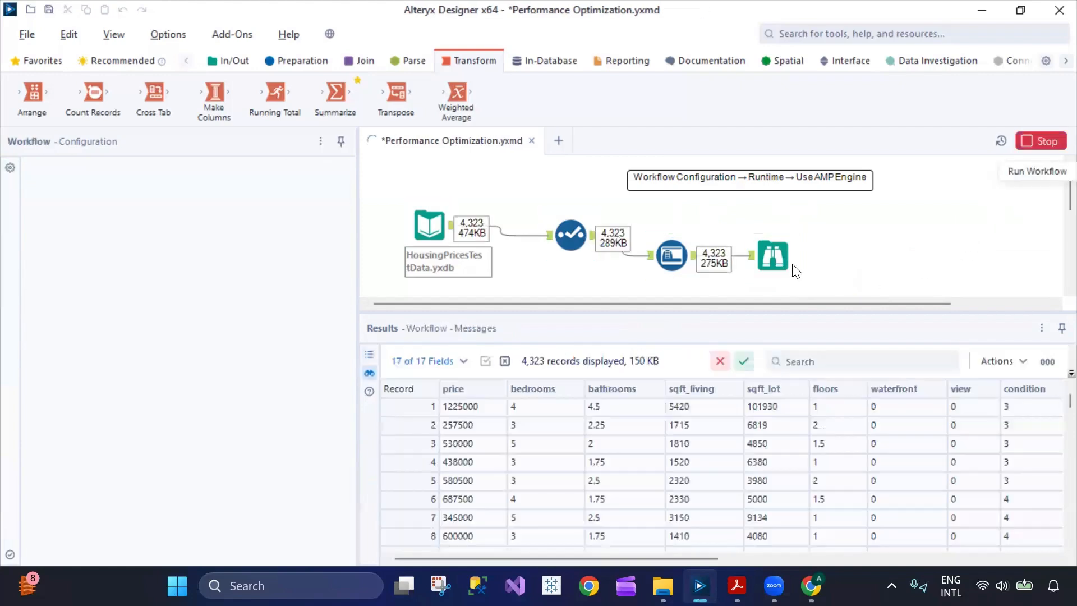
scroll(647, 243, "down", 1)
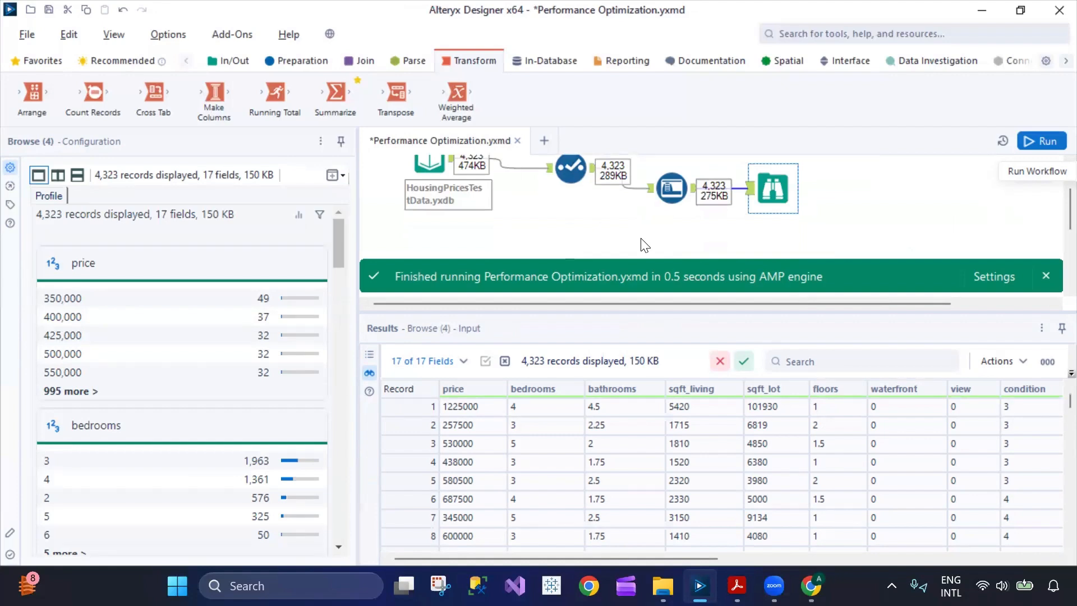
right_click(649, 230)
left_click(591, 231)
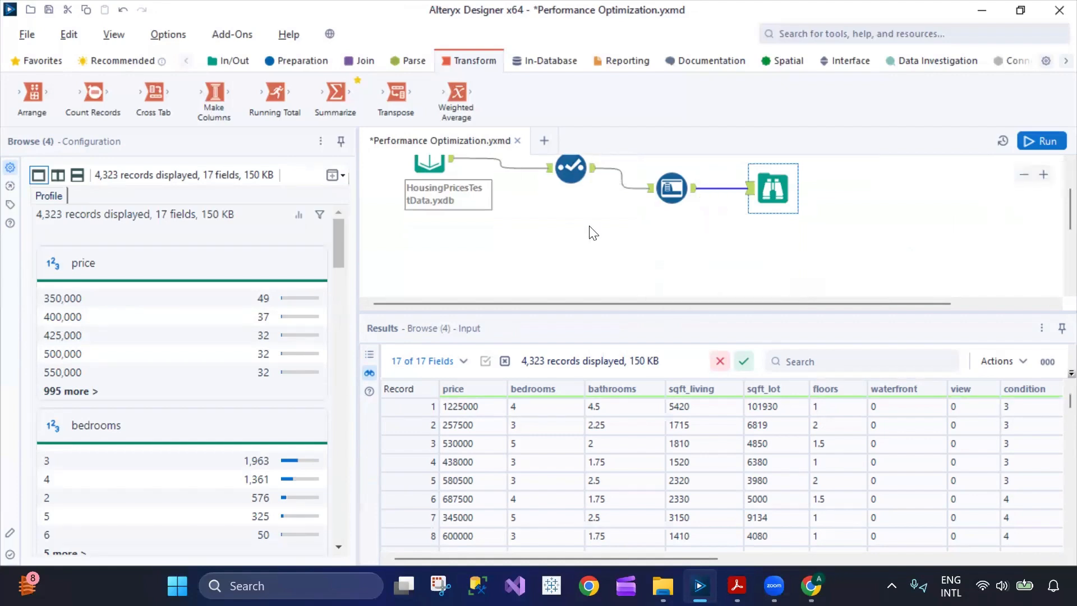
right_click(591, 230)
left_click(906, 242)
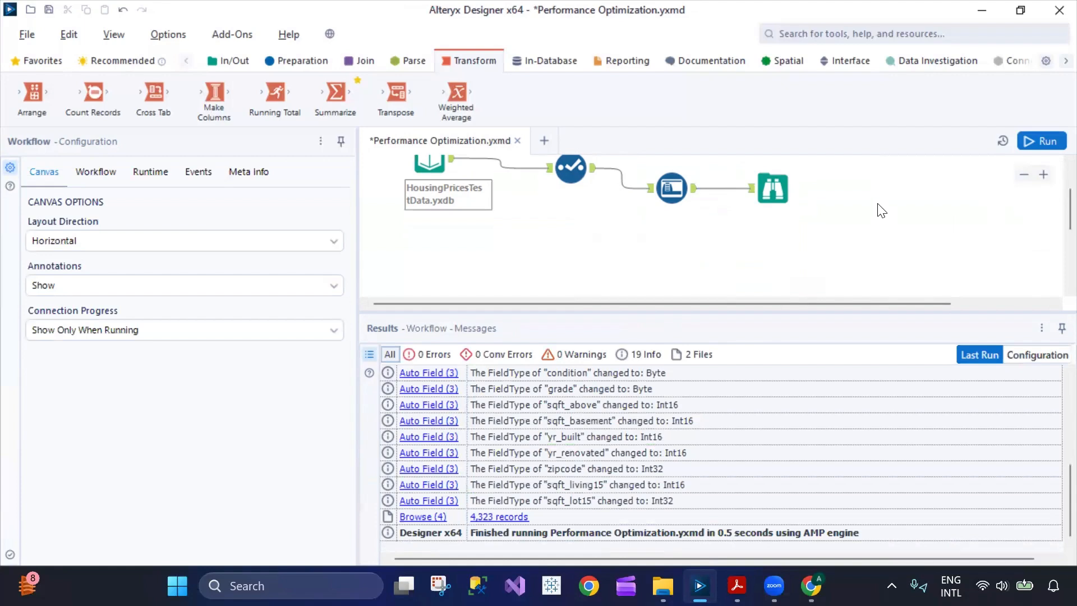
scroll(880, 212, "up", 2)
left_click(777, 251)
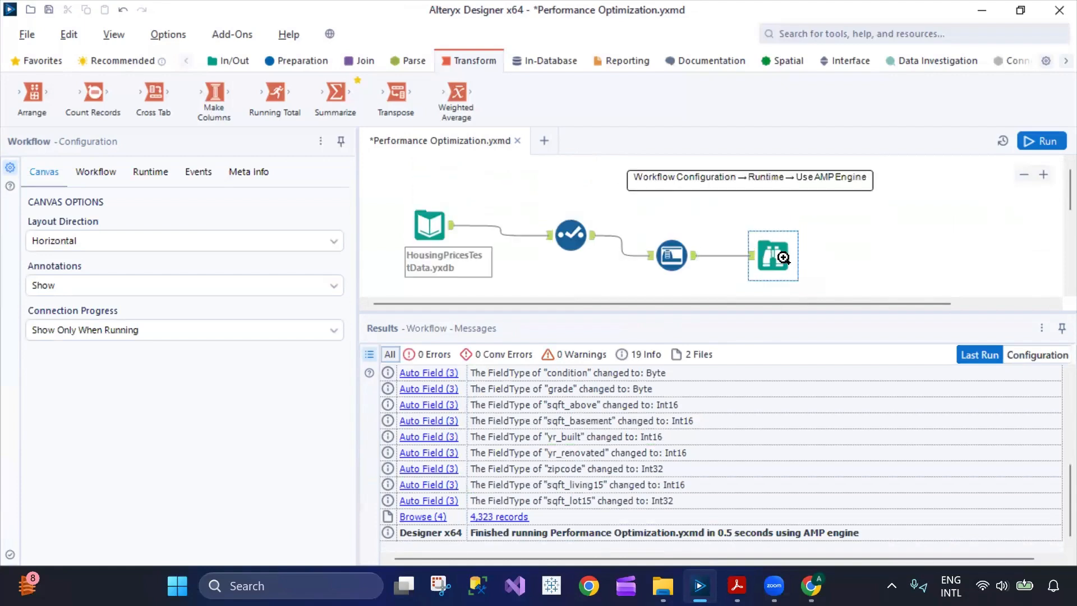
right_click(778, 251)
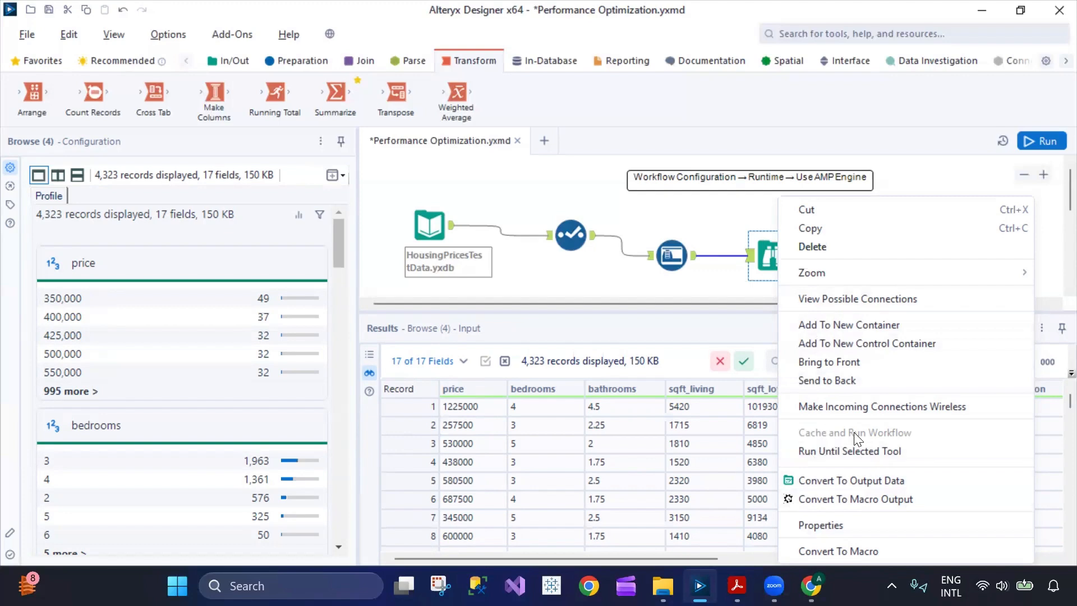
Review Workflow Configuration's Runtime settings, ending on Events with Enable Events checked and none listed.
left_click(533, 278)
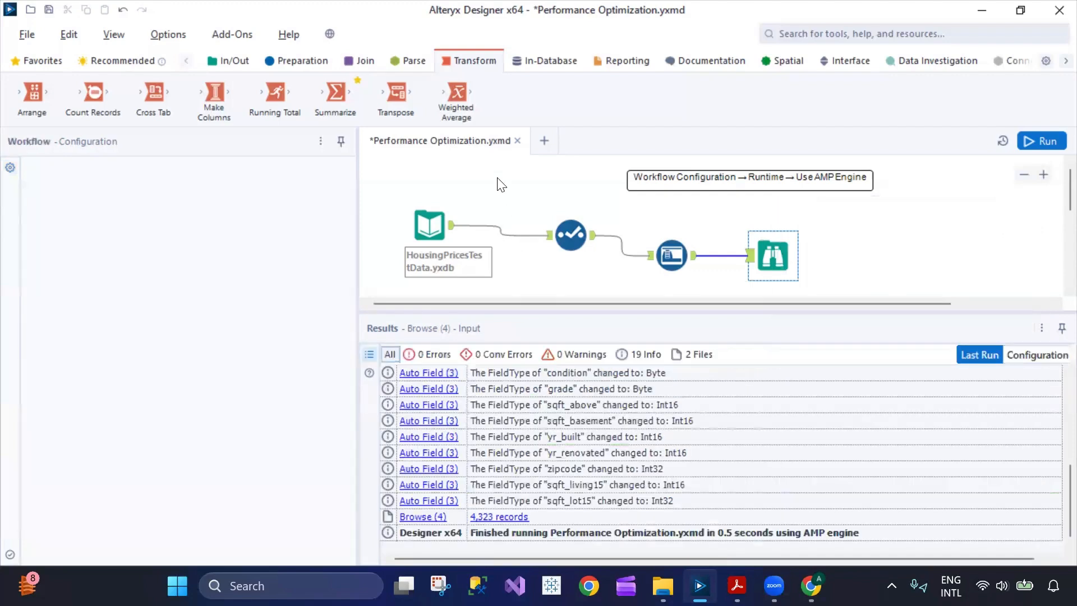
right_click(492, 176)
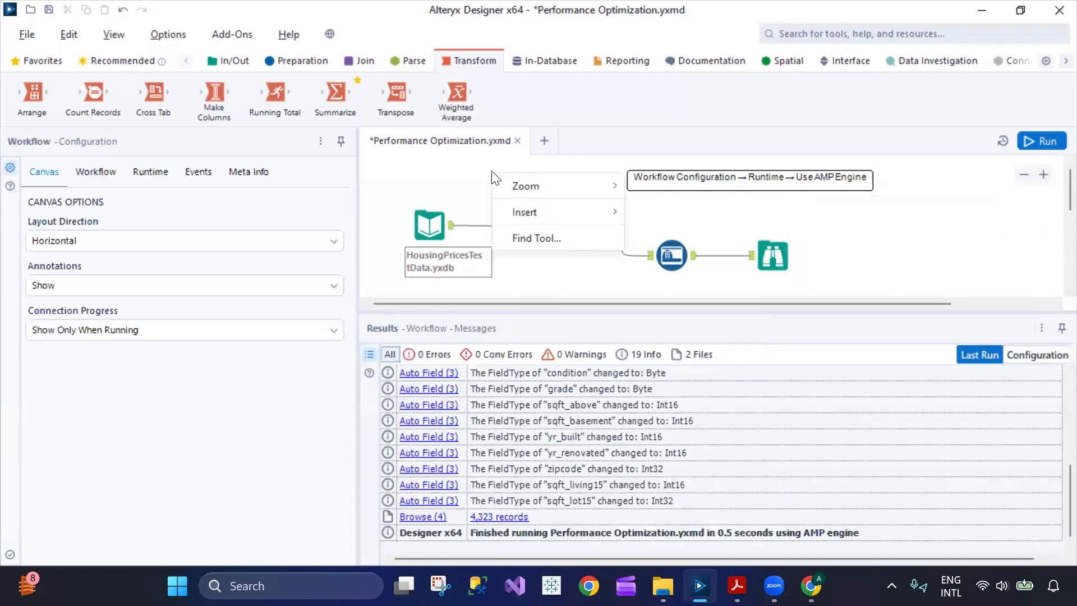
left_click(456, 194)
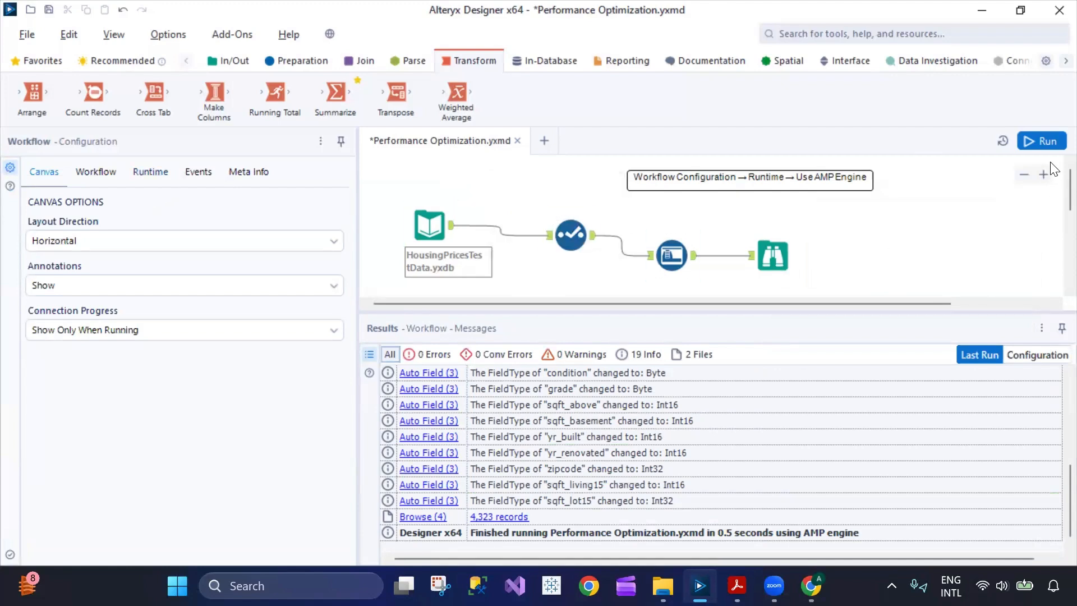
left_click(101, 171)
left_click(157, 171)
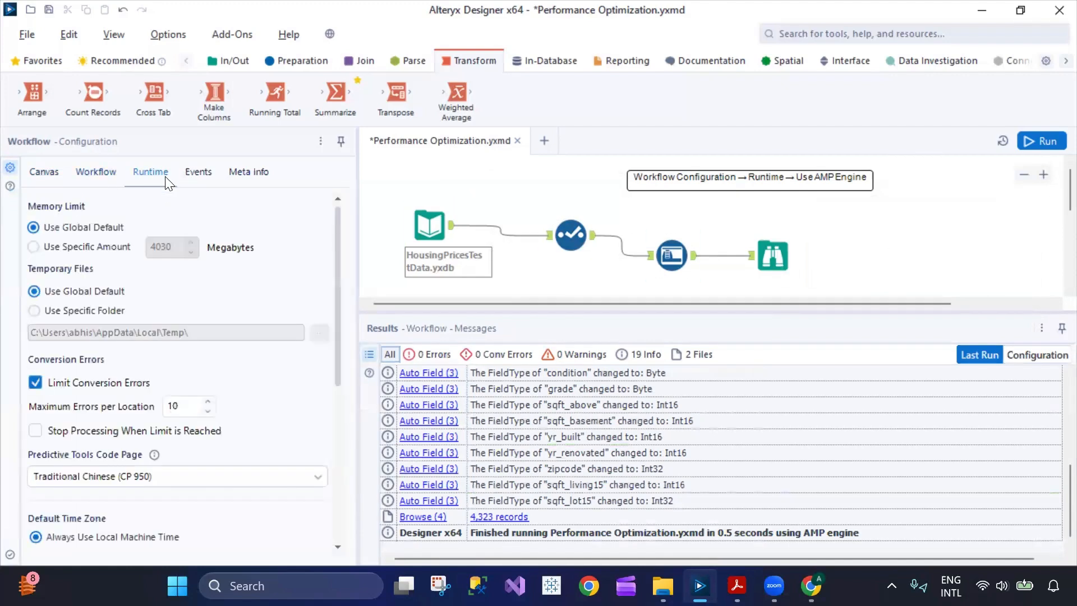
left_click(194, 176)
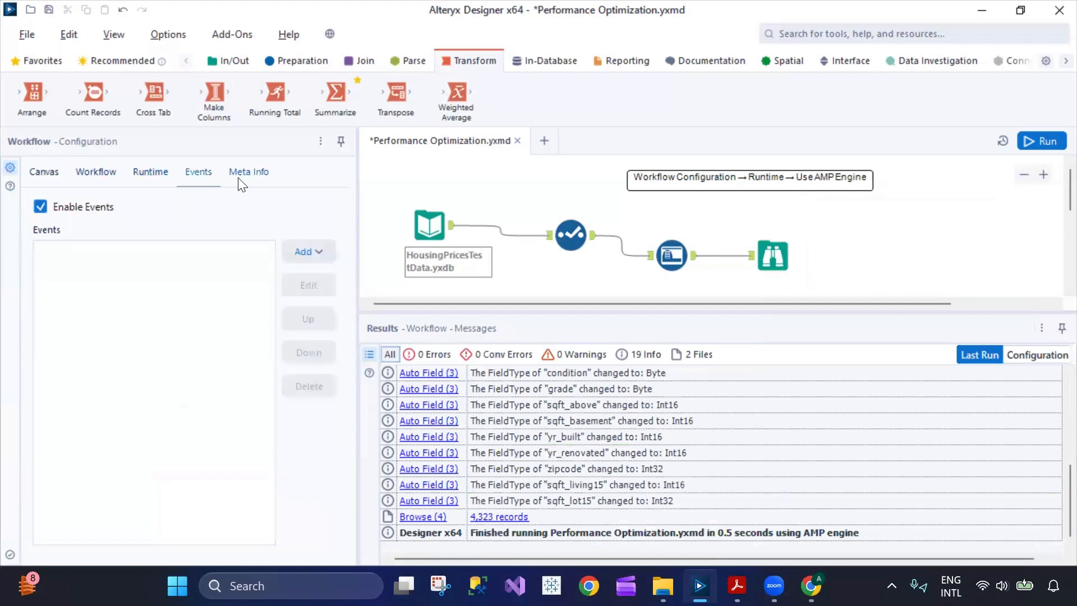
Create New Workflow3 and drop an Input Data tool from the In/Out palette onto it.
left_click(545, 143)
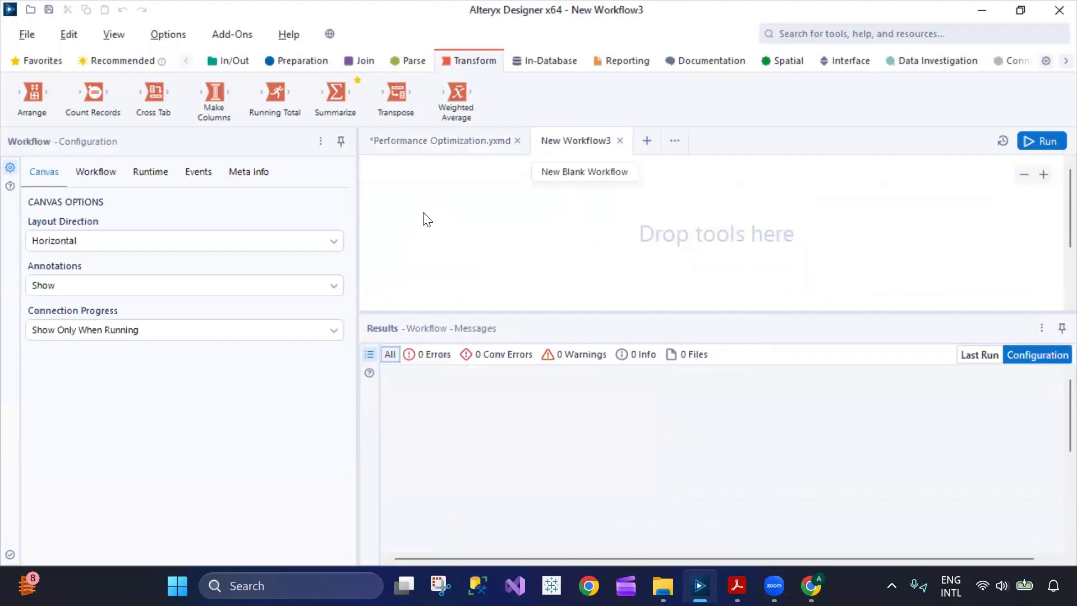
left_click(494, 143)
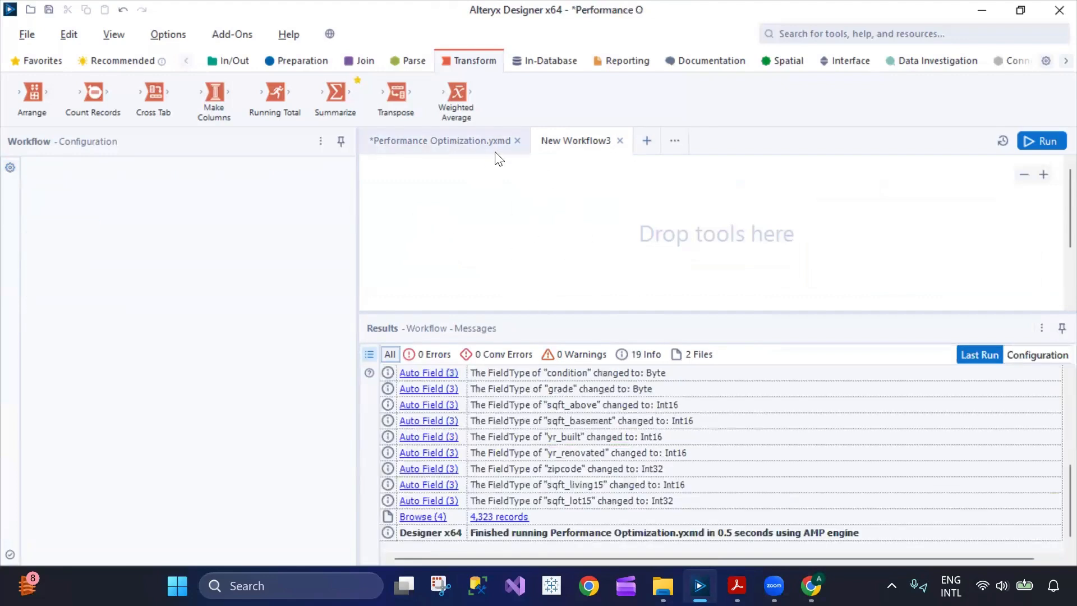
left_click(568, 140)
left_click(240, 63)
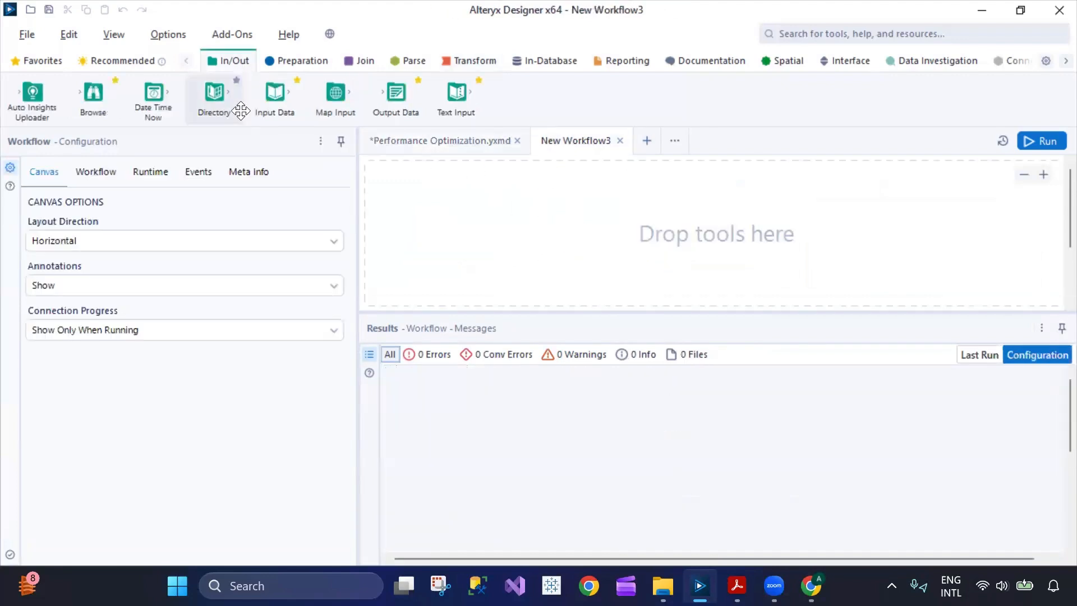
left_click_drag(274, 95, 470, 216)
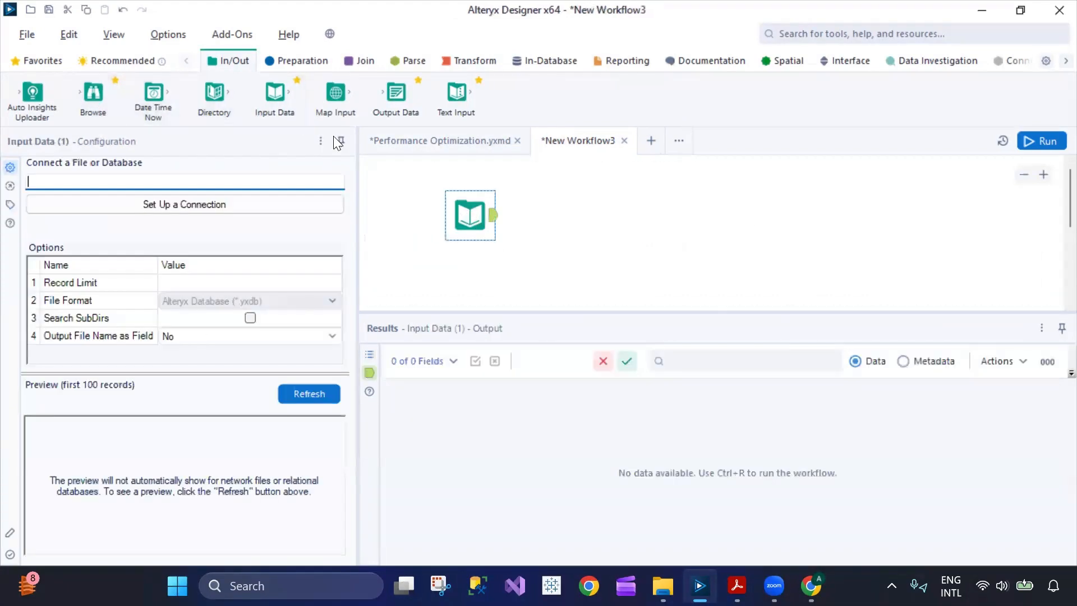
Start the Input Data connection setup and choose to select a file from Files.
left_click(238, 204)
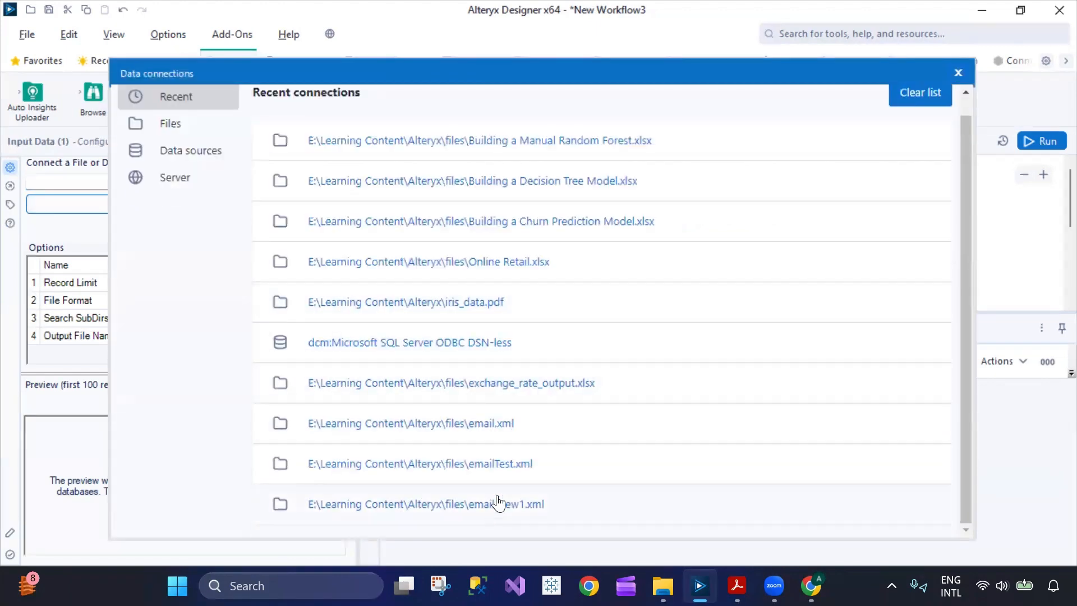
left_click(178, 145)
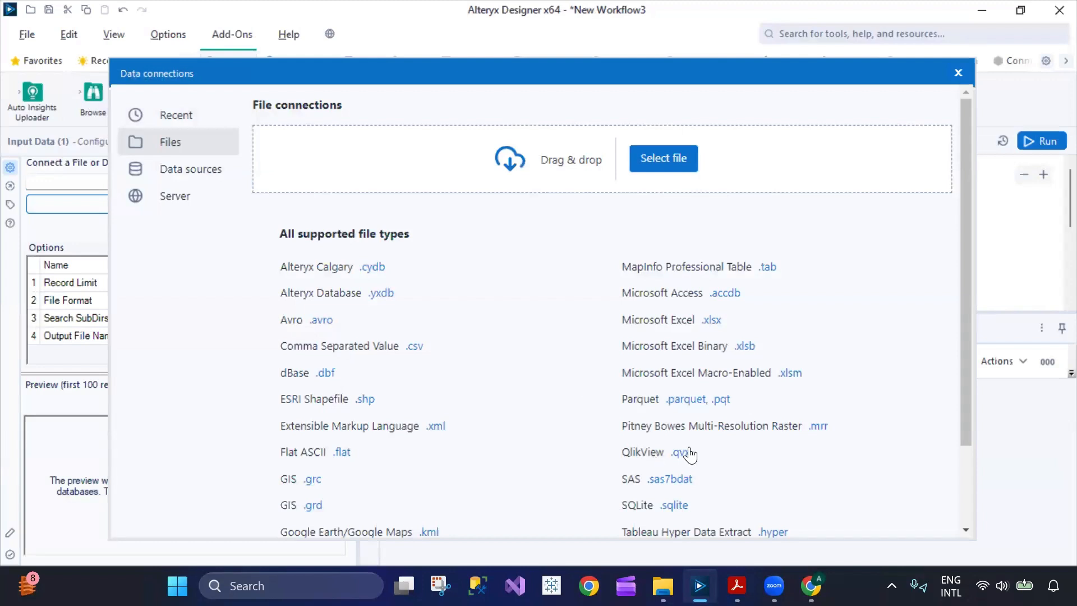
scroll(468, 455, "down", 2)
scroll(608, 392, "up", 2)
scroll(755, 430, "down", 1)
scroll(754, 428, "up", 2)
left_click(648, 161)
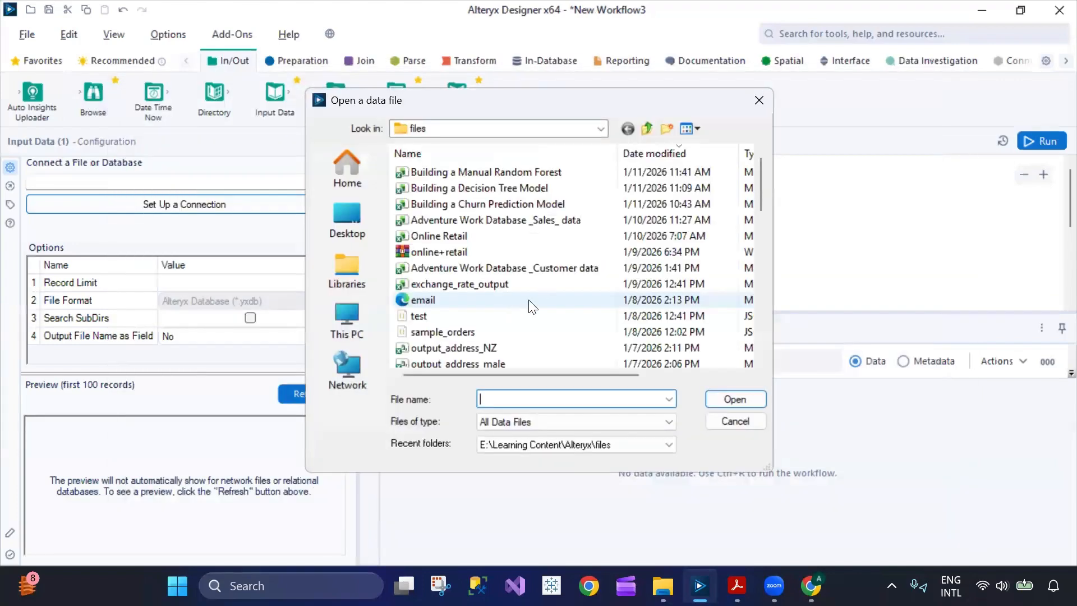
Browse to database dataset\US_Accidents_Split and open US_Accidents_Part_1.
scroll(517, 336, "down", 5)
double_click(478, 347)
double_click(482, 171)
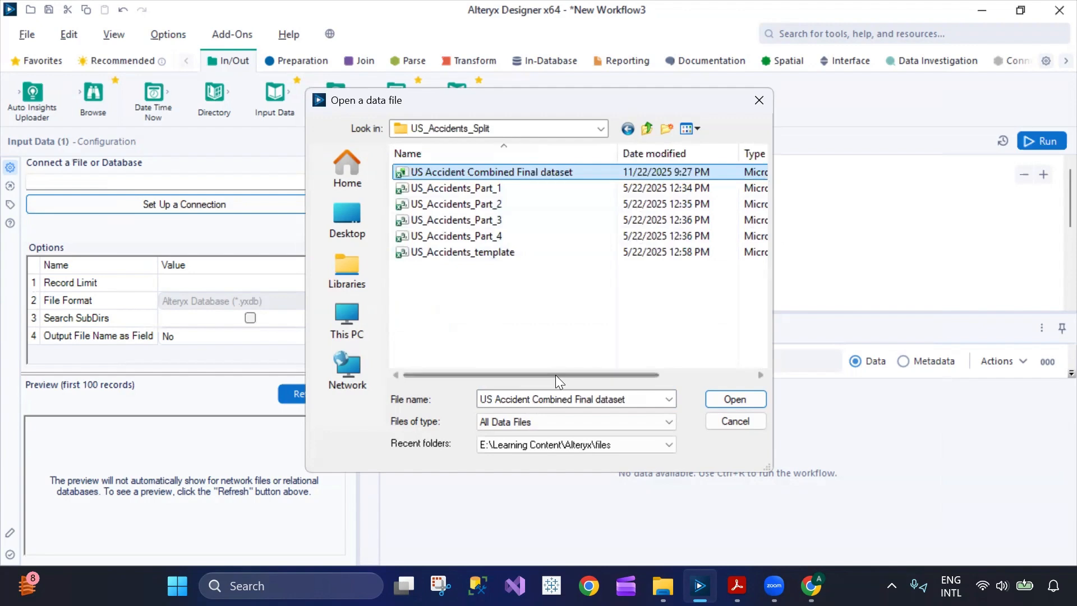
left_click_drag(555, 375, 747, 371)
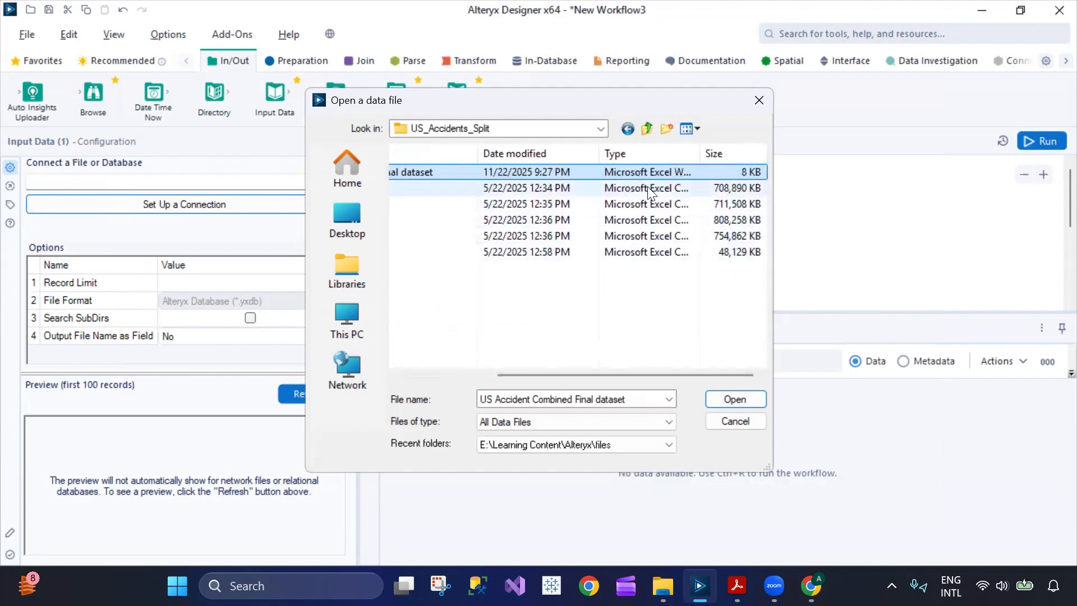
left_click(590, 187)
left_click(575, 363)
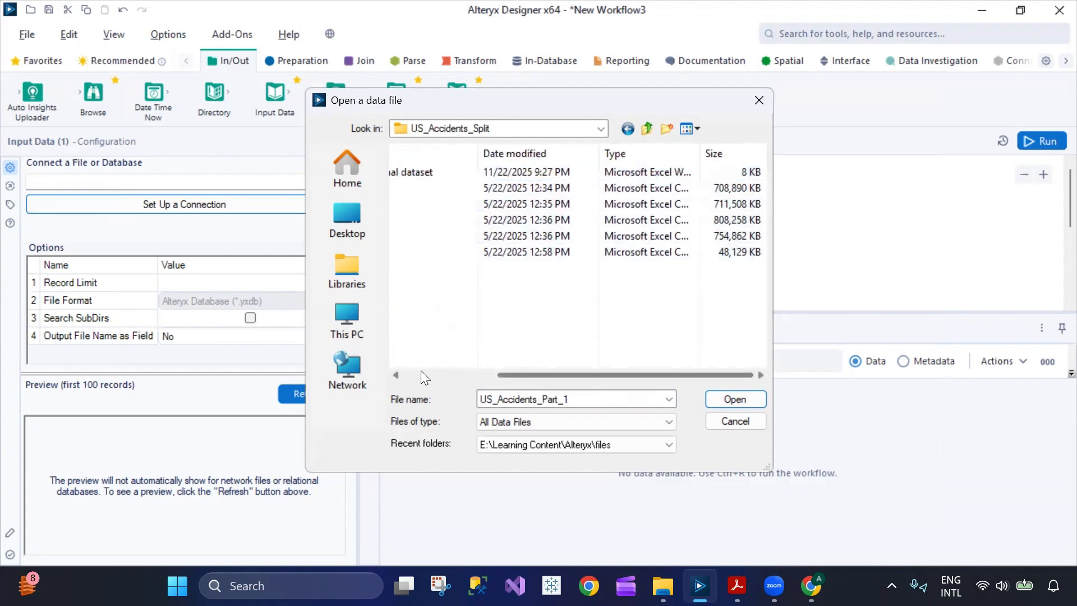
left_click_drag(578, 372, 439, 381)
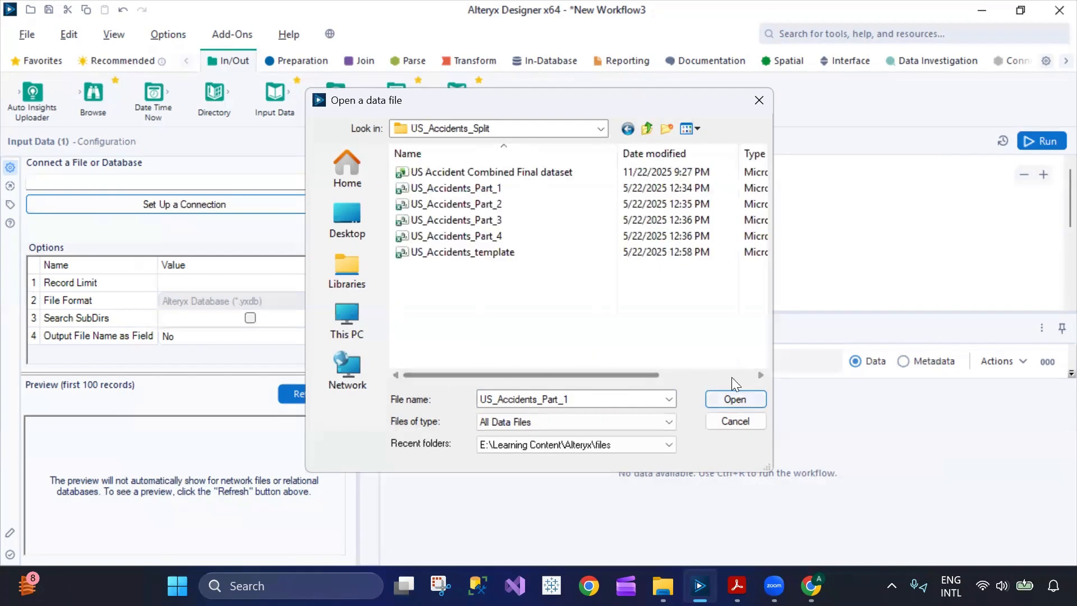
left_click(530, 189)
left_click(731, 400)
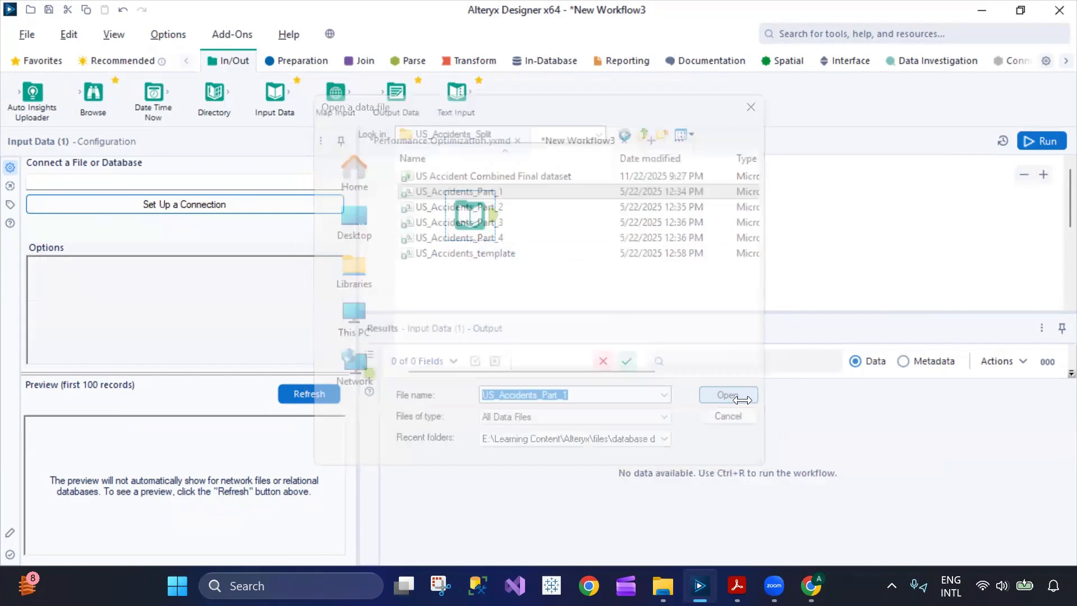
Run New Workflow3 and review messages: 1,932,098 records, 46 fields, 9 conversion errors.
left_click(1042, 141)
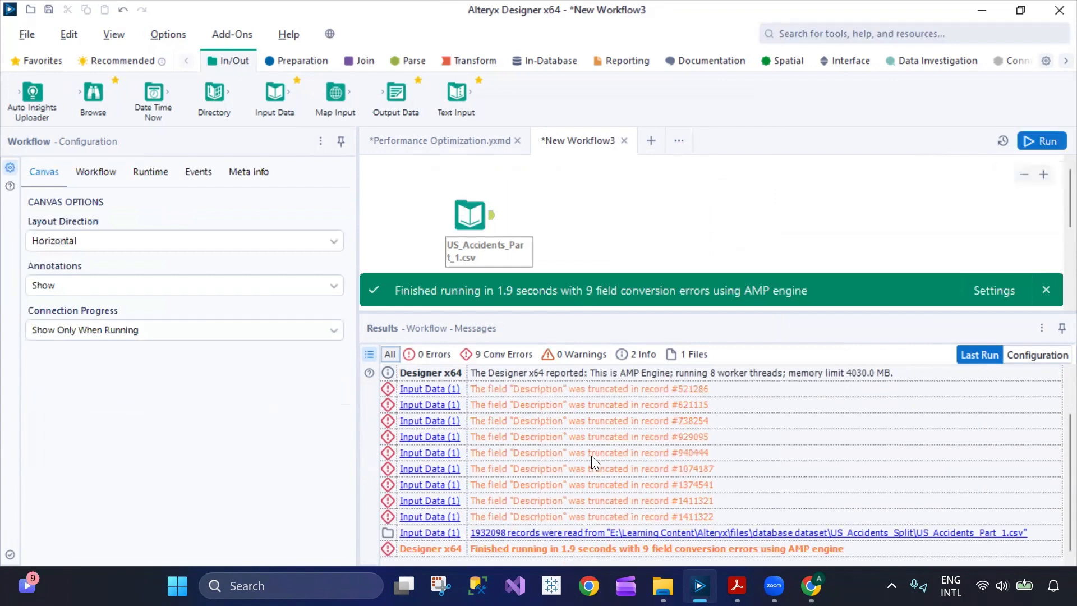
scroll(590, 457, "up", 1)
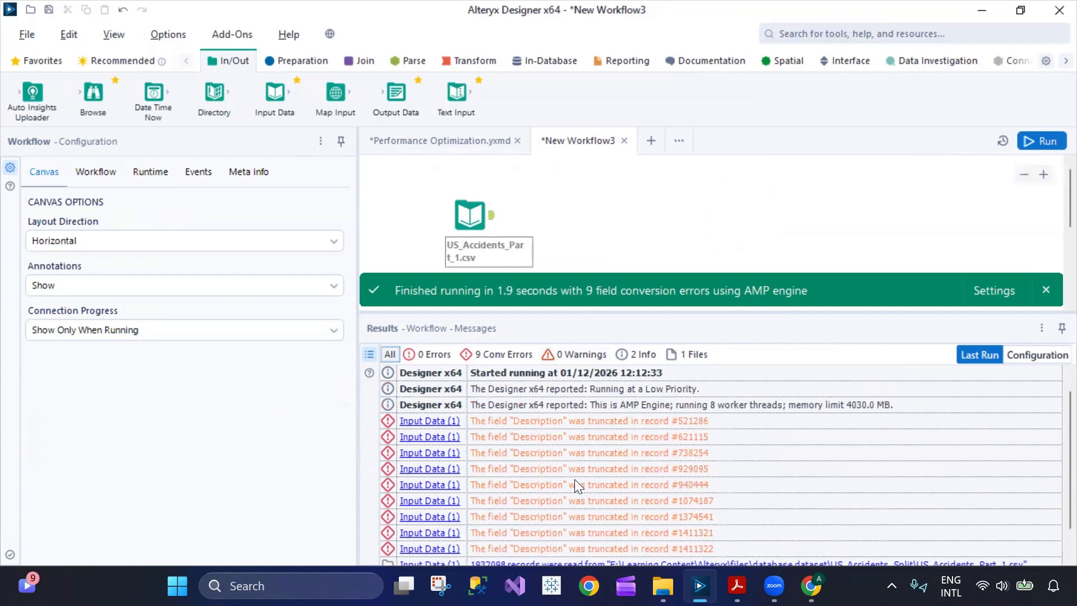
left_click(493, 219)
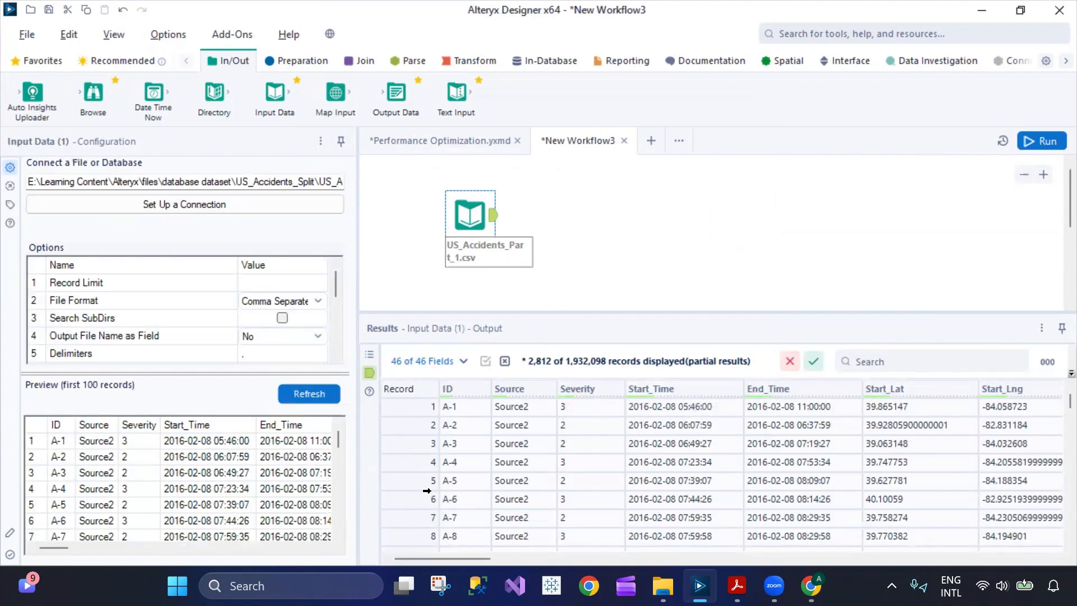
left_click(575, 217)
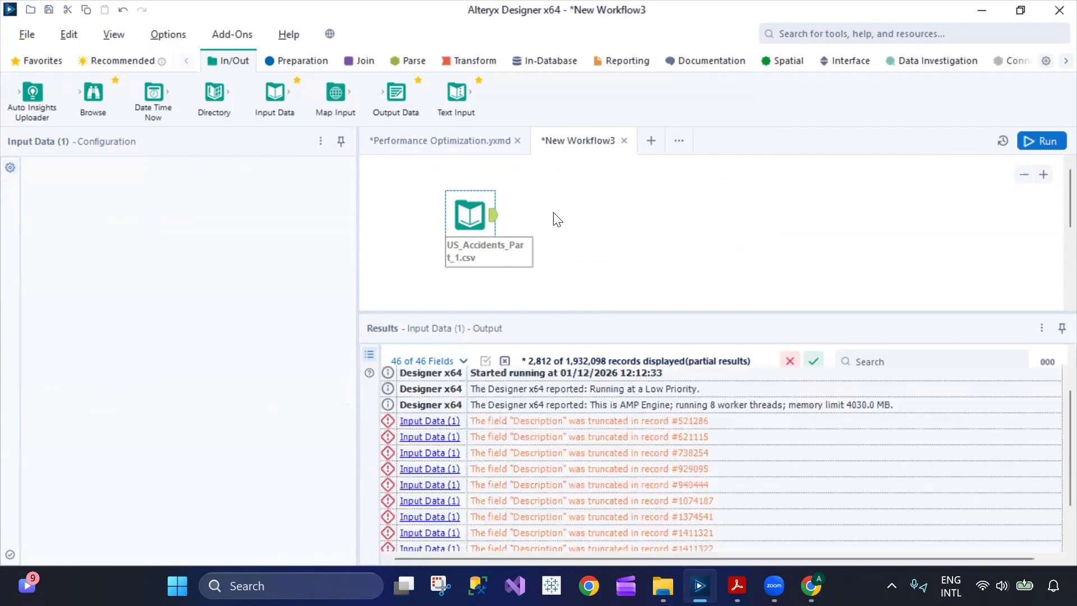
Apply Cache and Run Workflow to the US_Accidents input and preview its 1,932,098-record output.
right_click(568, 195)
left_click(468, 215)
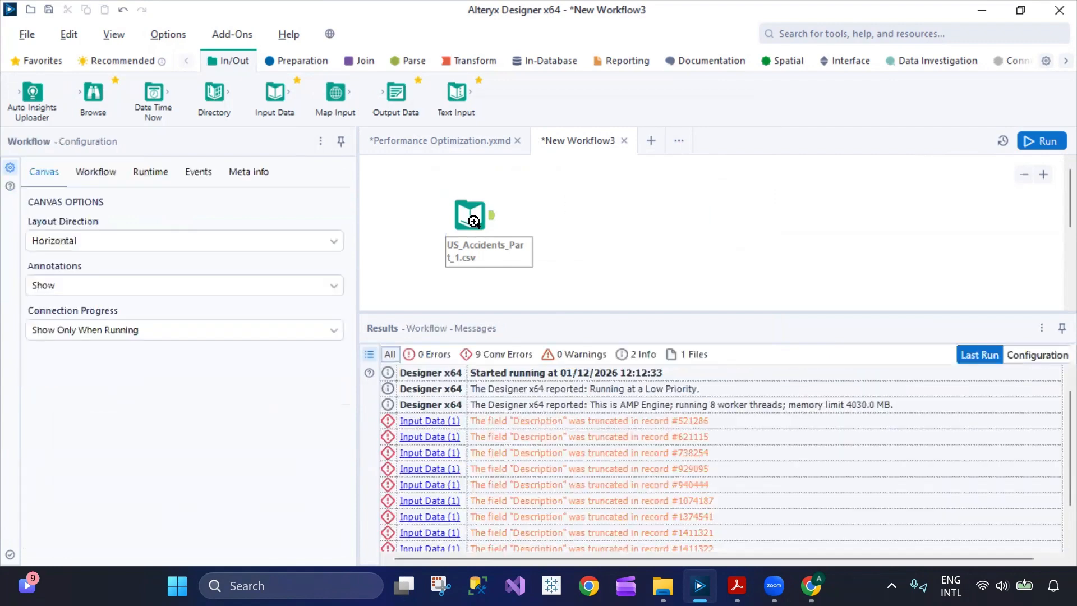
right_click(467, 216)
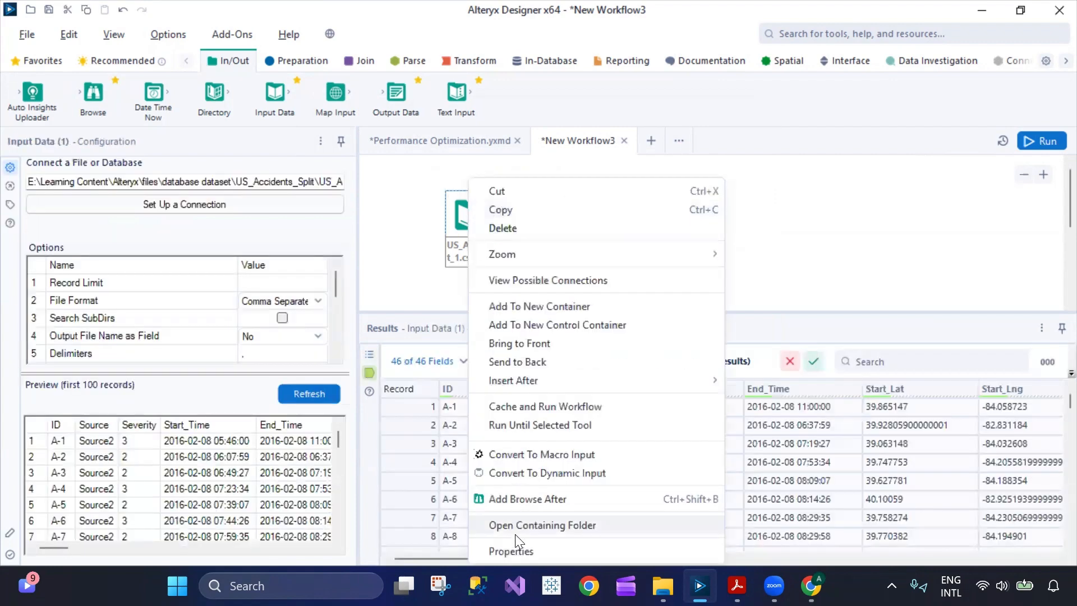
left_click(551, 409)
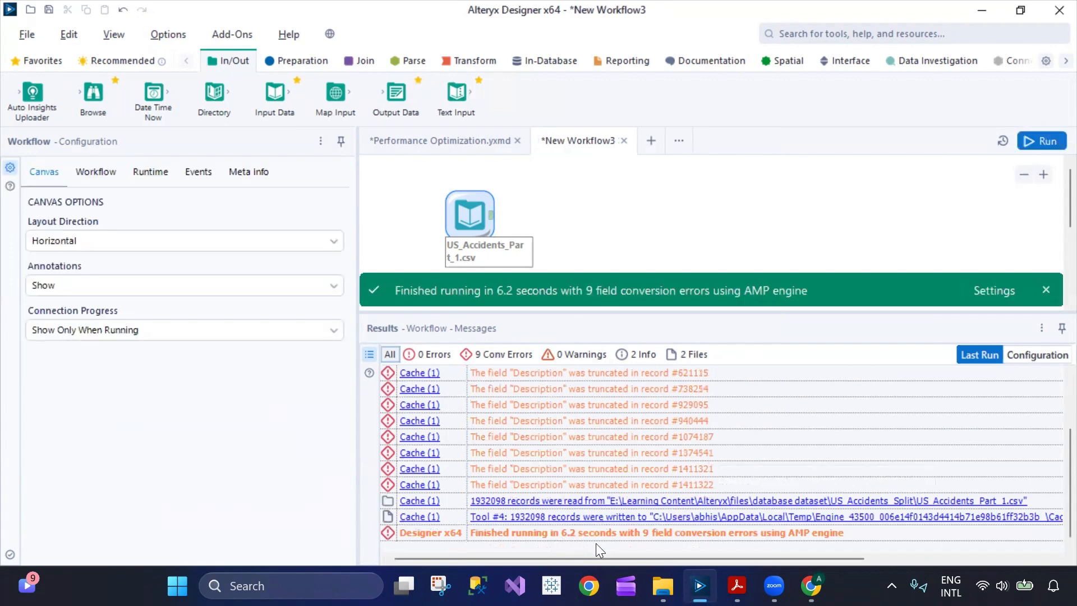
scroll(588, 484, "up", 2)
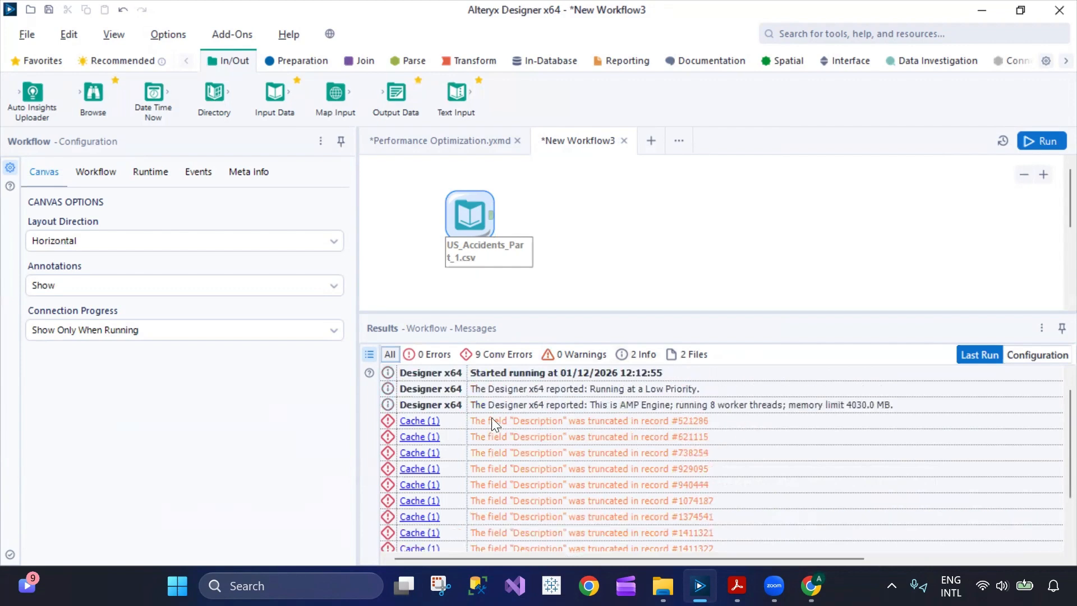
left_click(489, 216)
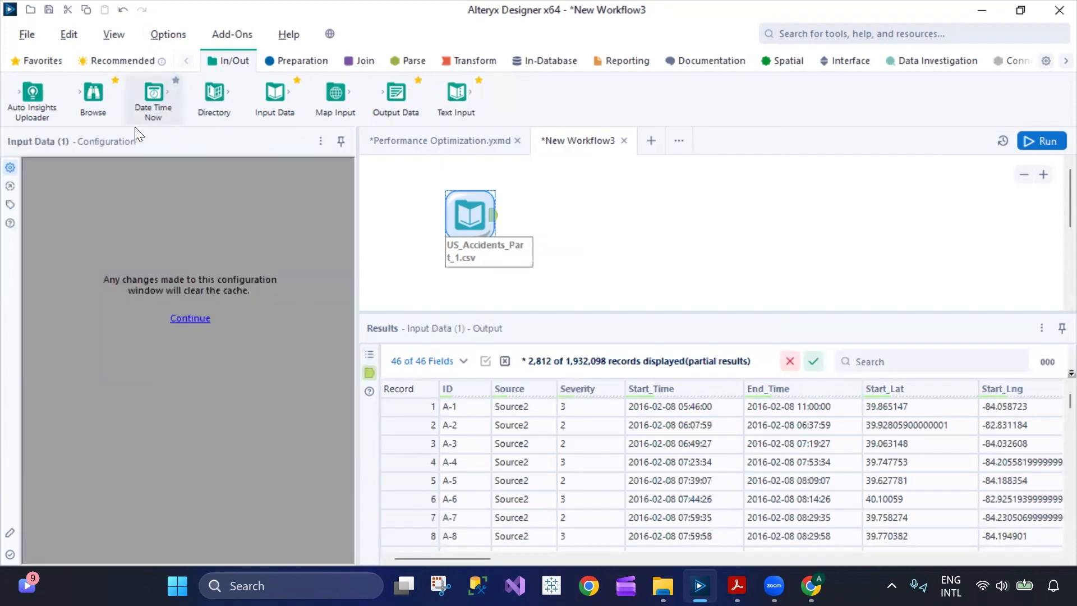
Connect a Browse tool after the input and rerun from cache in 1.4 seconds.
left_click_drag(93, 92, 560, 216)
left_click(1042, 141)
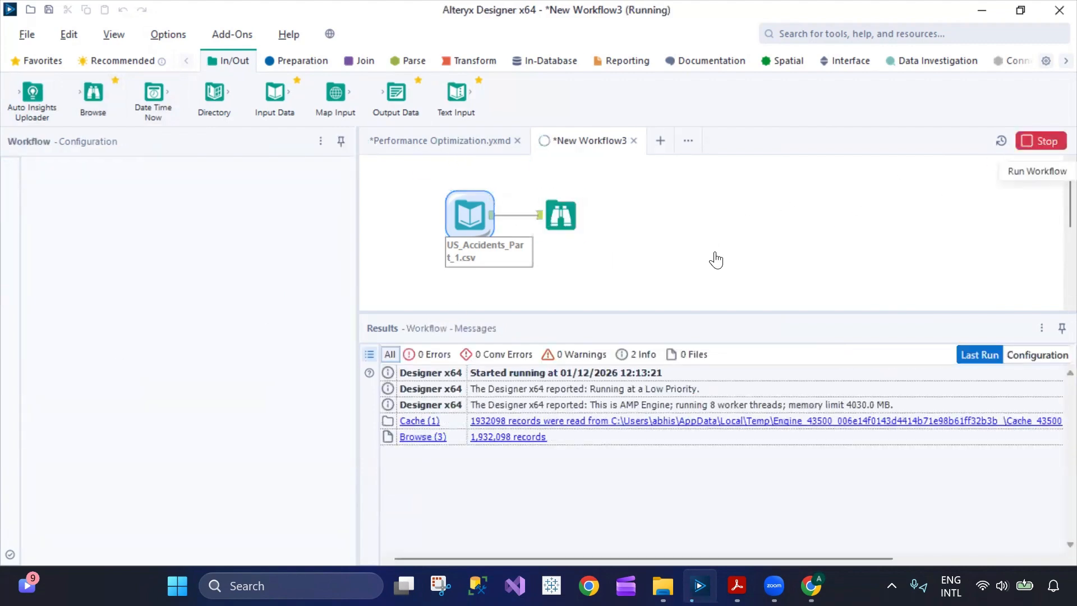
left_click(546, 225)
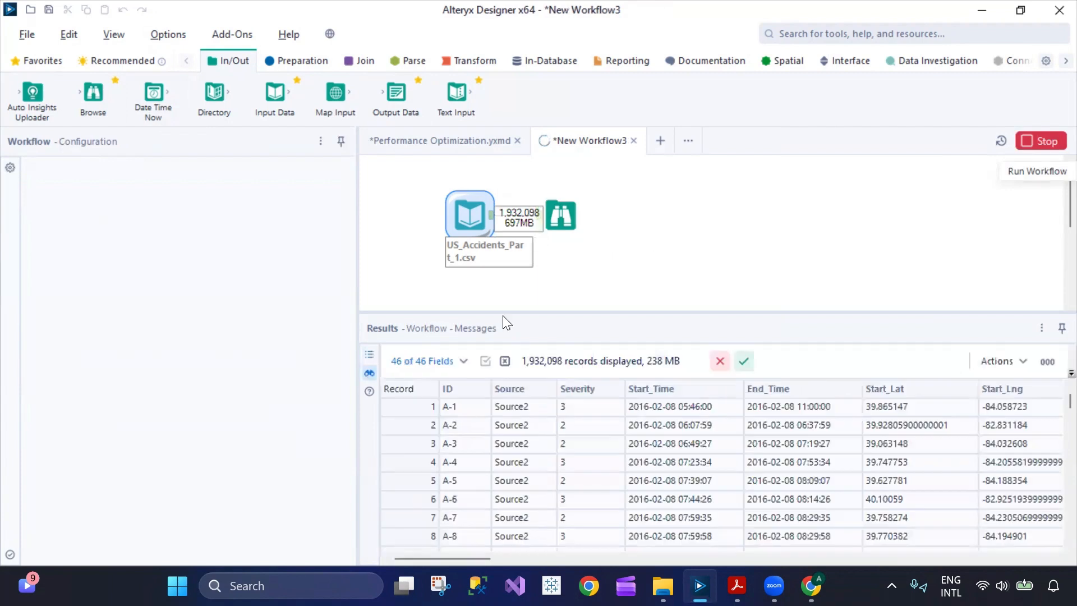
left_click(373, 357)
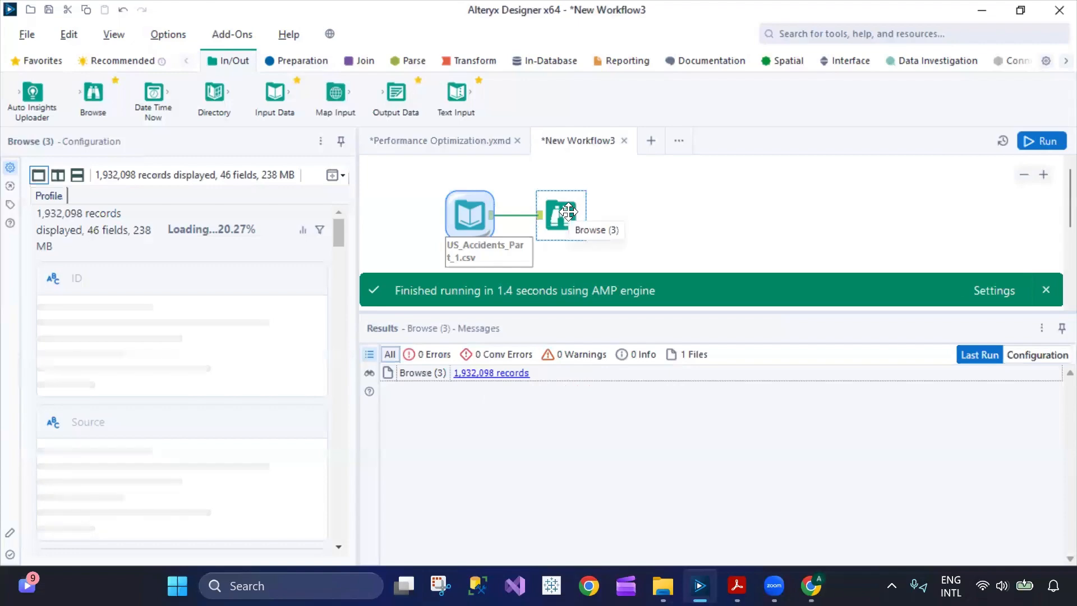
left_click(462, 217)
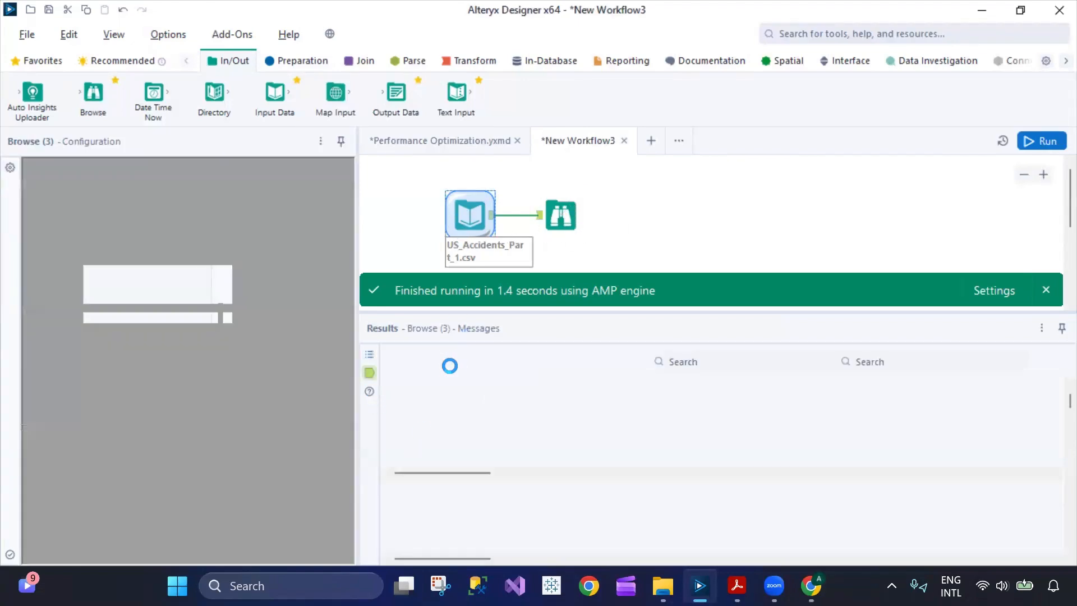
Glance at the AMP profiling and Results Window help pages in the browser.
key("alt+Tab")
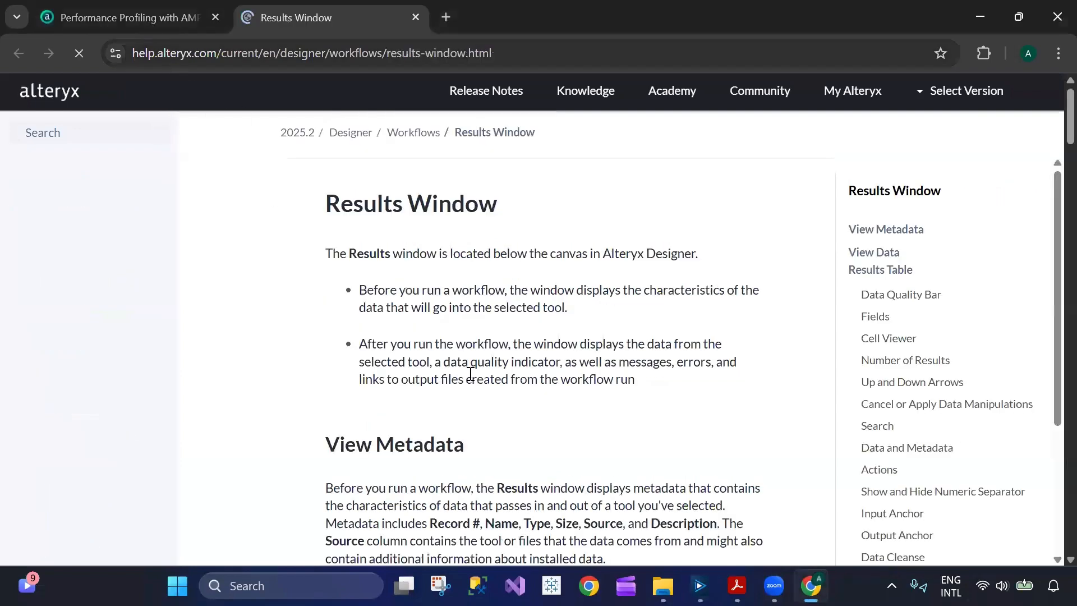
left_click(144, 17)
left_click(389, 27)
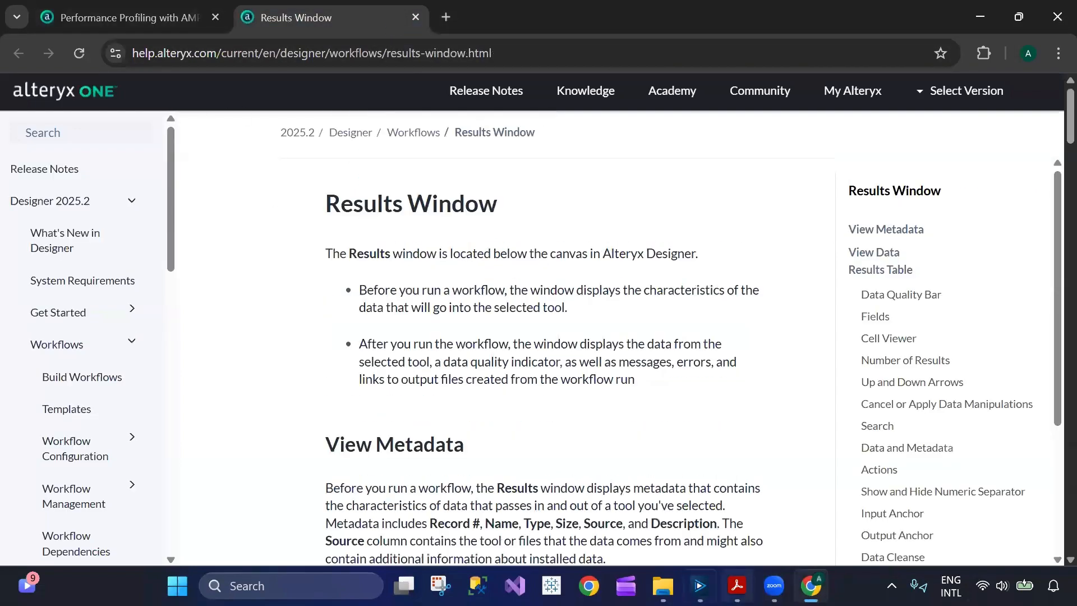
left_click(700, 586)
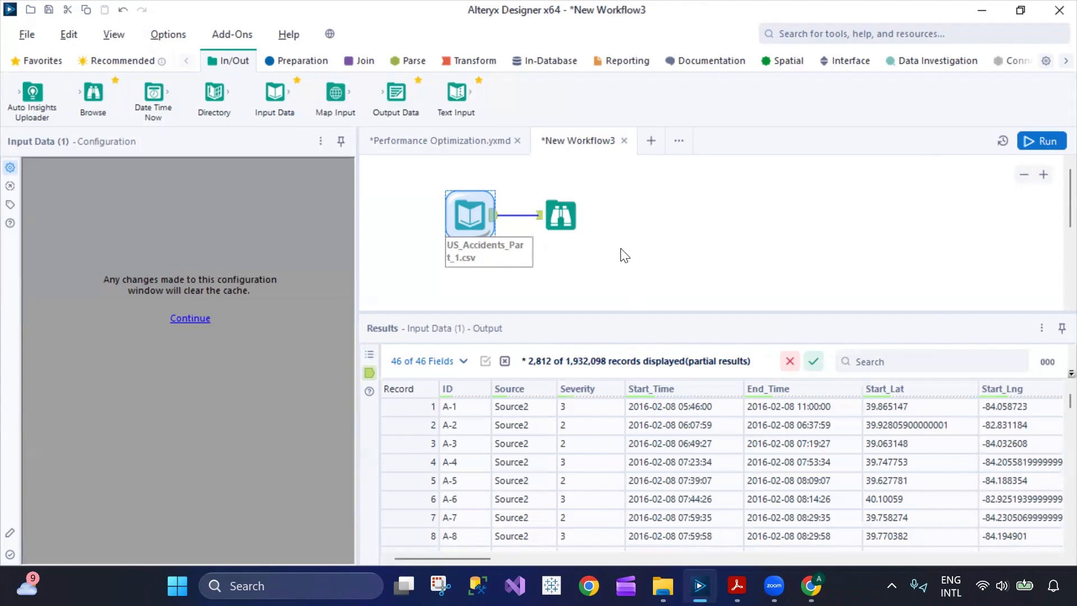
Check New Workflow3's Runtime tab for memory limit, temporary files and conversion error settings.
left_click(621, 247)
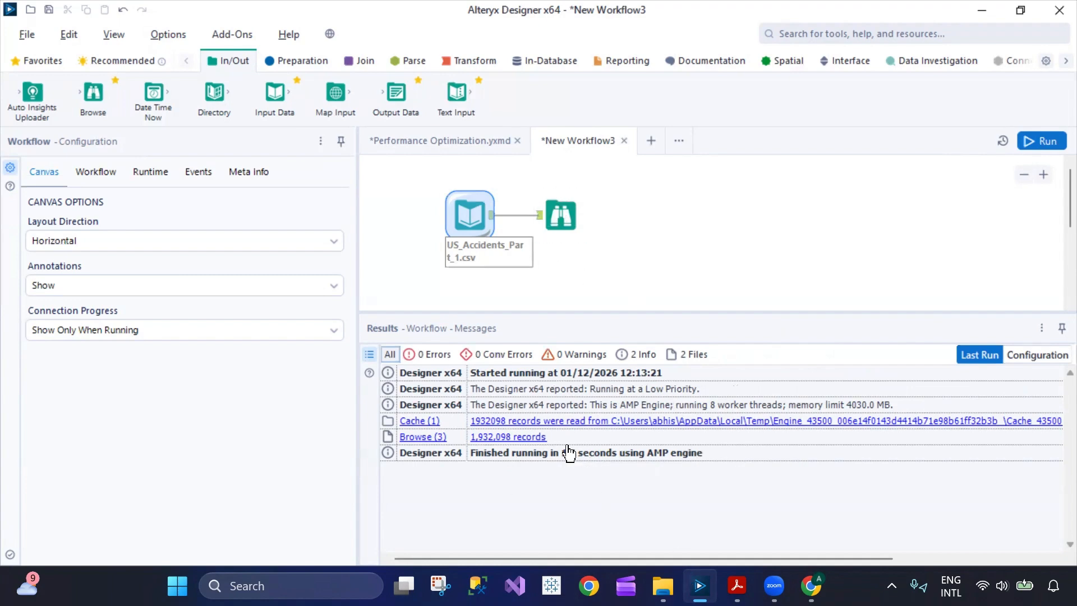
left_click(450, 141)
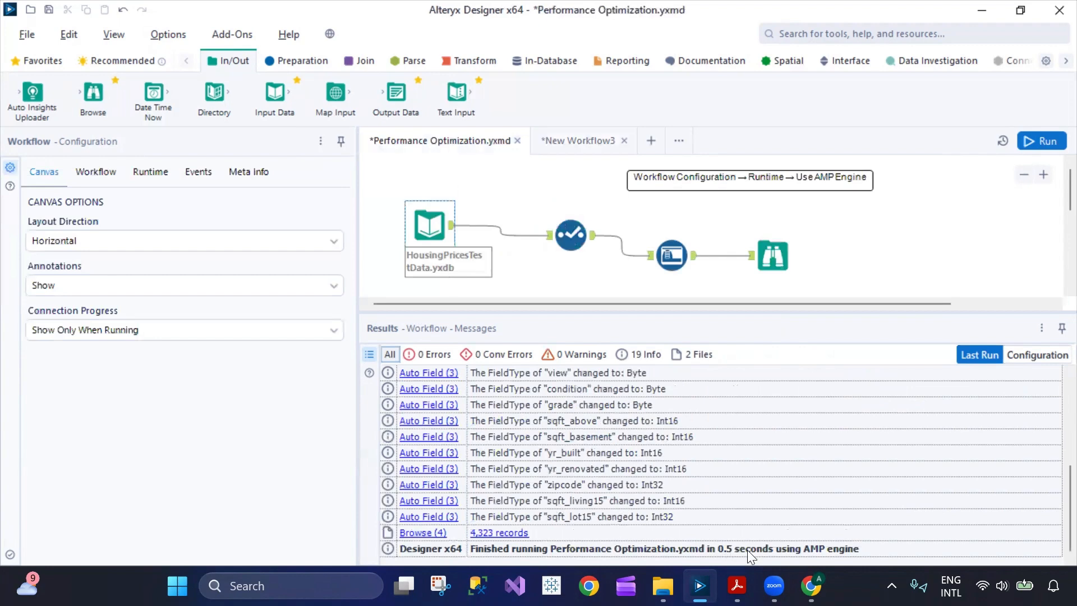
left_click(573, 139)
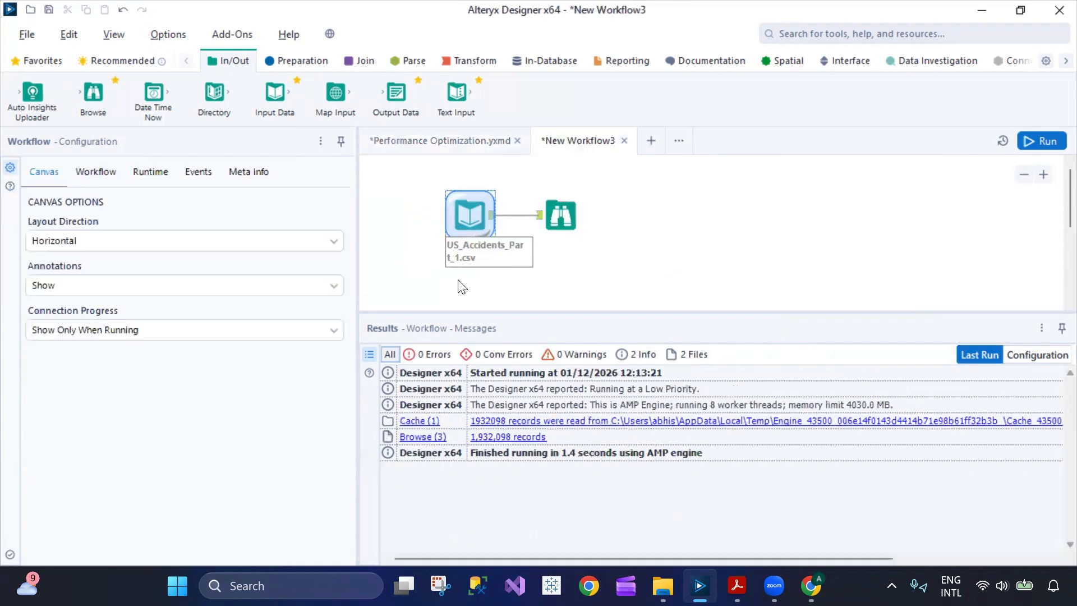
left_click(96, 172)
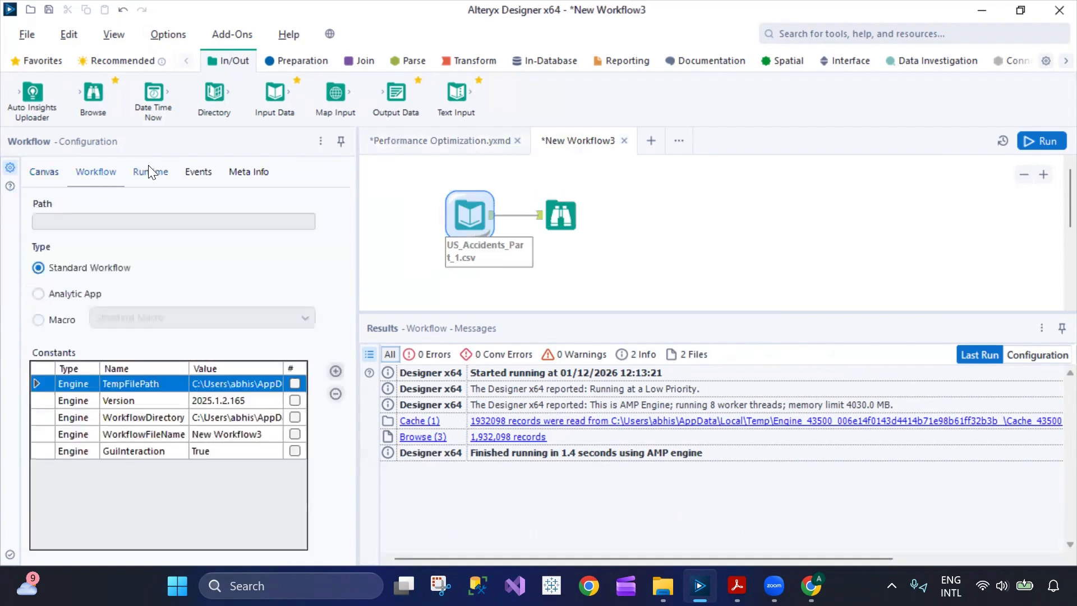
left_click(149, 169)
right_click(665, 223)
Move the US_Accidents input up and left, then show the 1.4-second cached run messages.
left_click(645, 231)
left_click(556, 213)
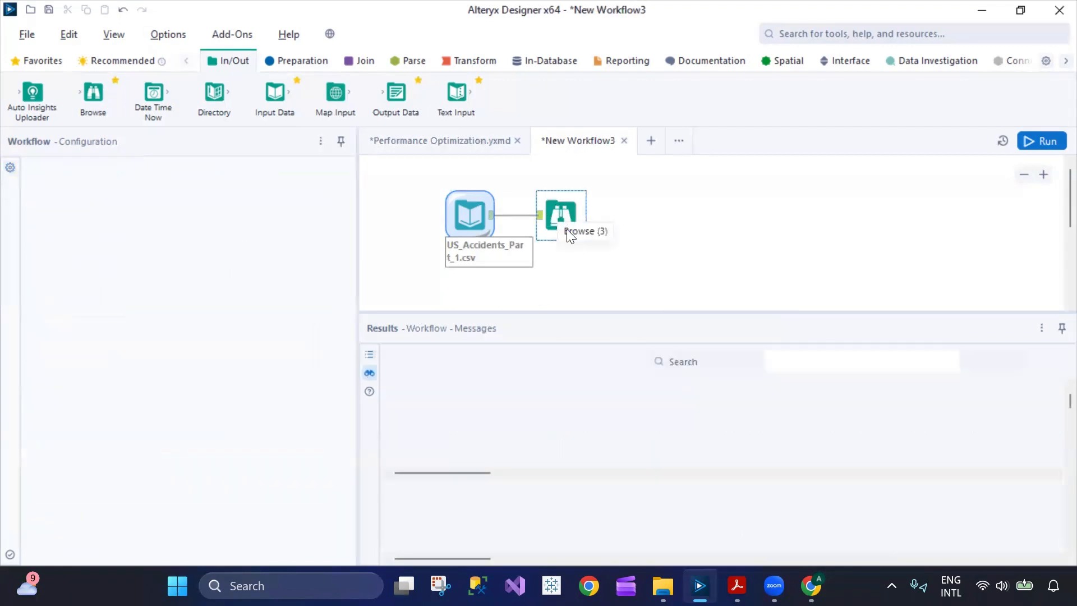
right_click(558, 215)
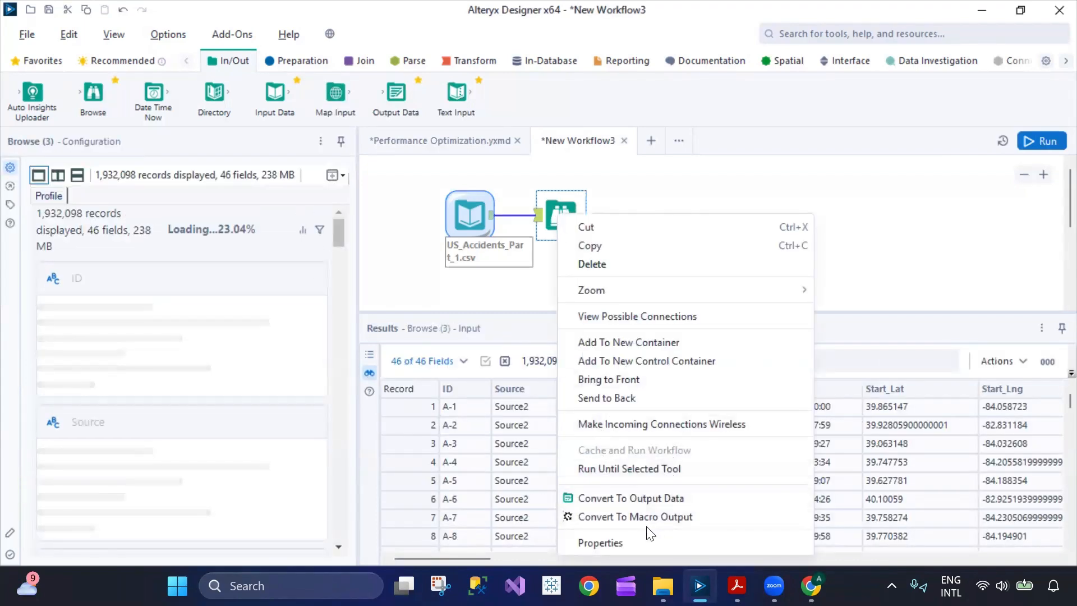
left_click(650, 542)
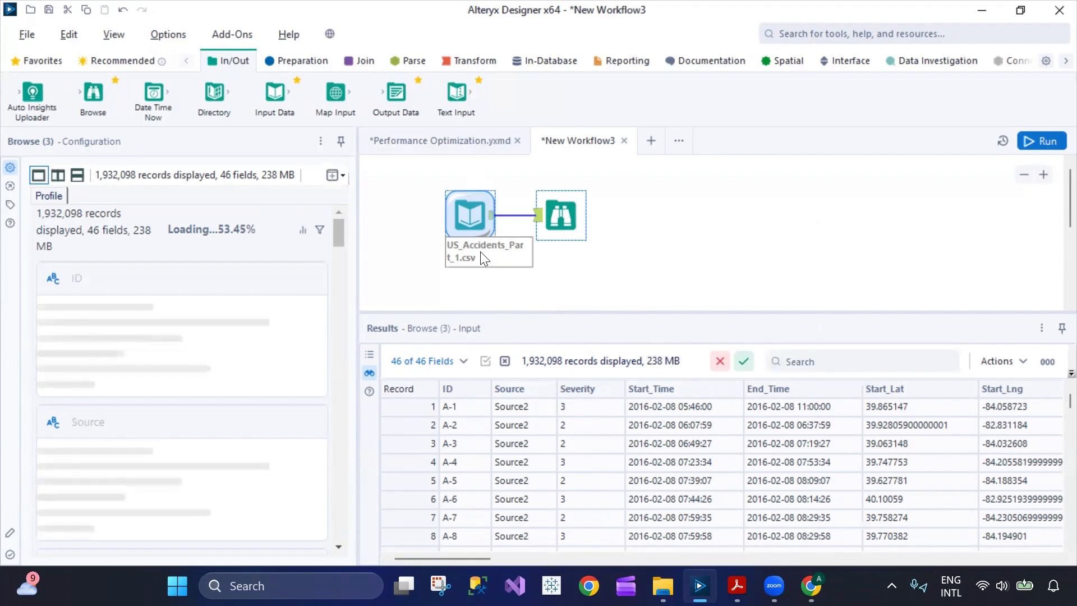
left_click(472, 230)
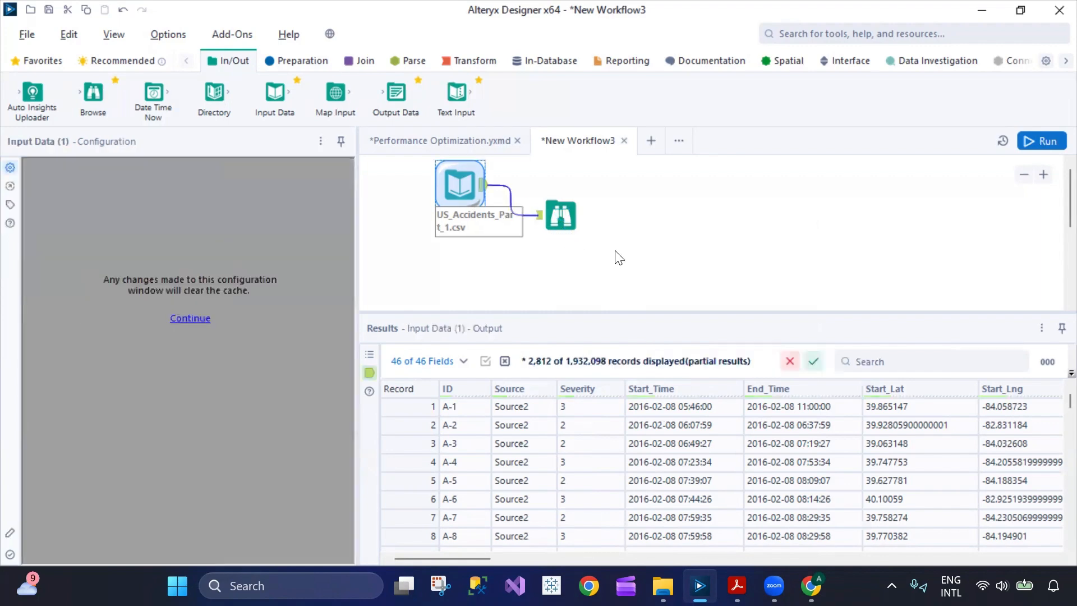
left_click(639, 259)
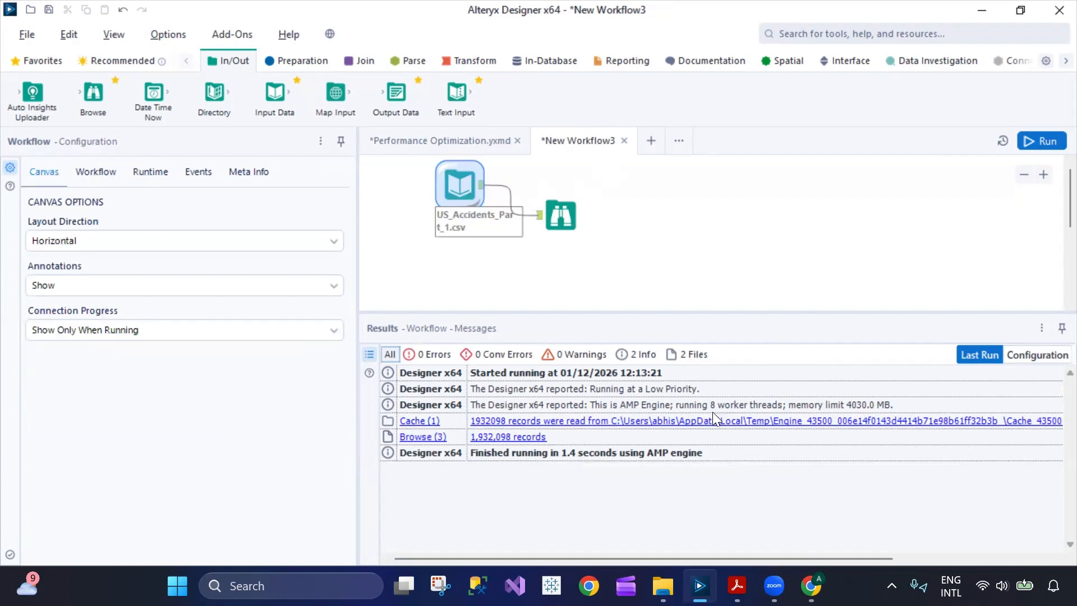
View the Browse tool's data, then bring up the Performance Optimization workflow's 4,323-record, 0.5-second run messages.
left_click(582, 222)
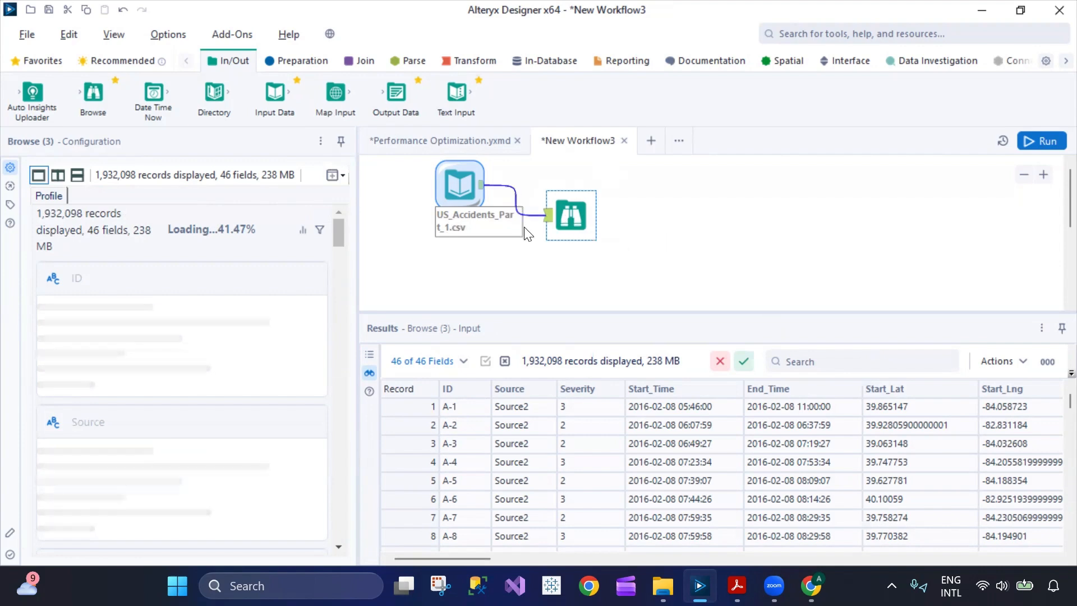
left_click(421, 147)
Go to New Workflow3 and clear the Browse selection to show its workflow messages.
scroll(575, 241, "down", 2)
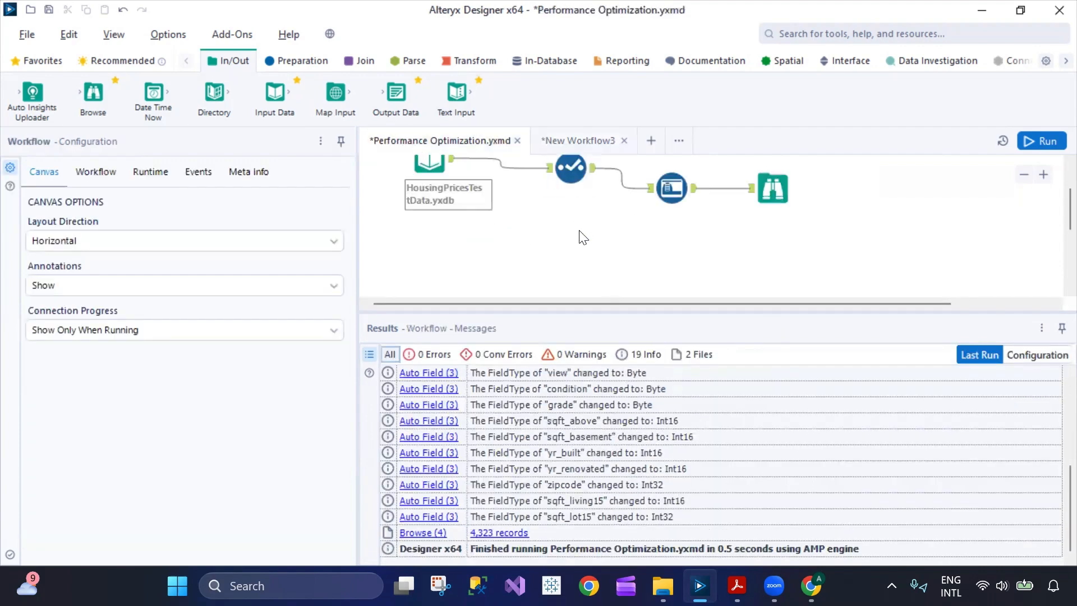
scroll(579, 245, "up", 1)
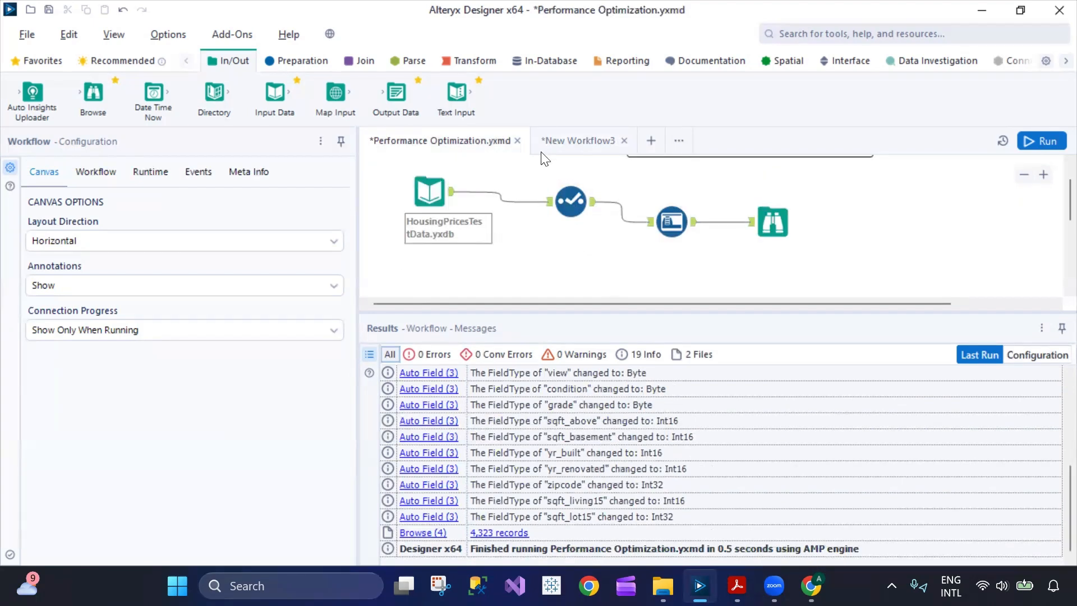
left_click(552, 139)
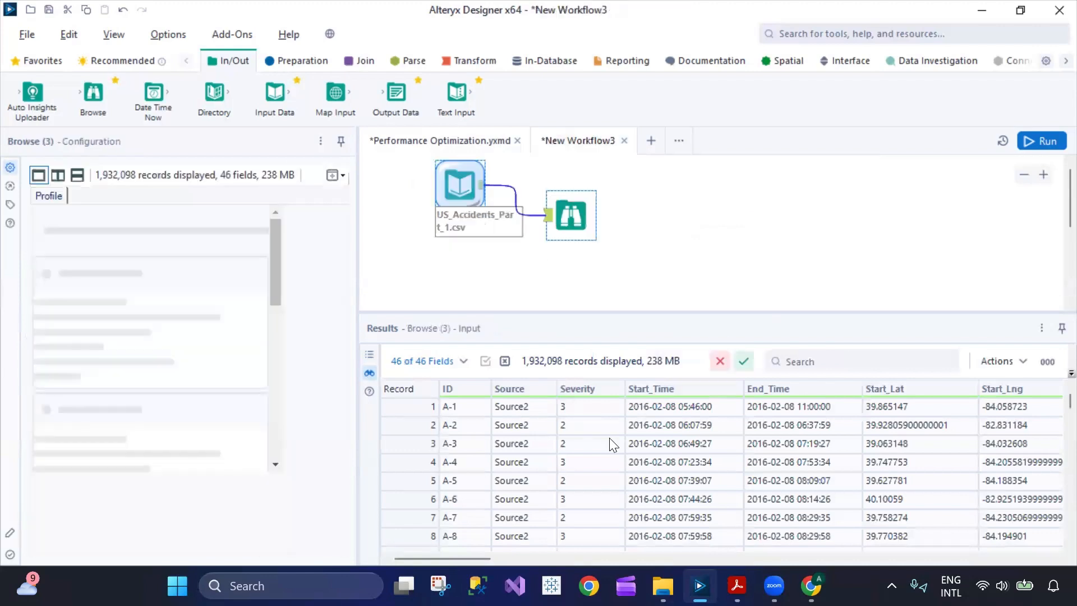
right_click(669, 224)
left_click(628, 206)
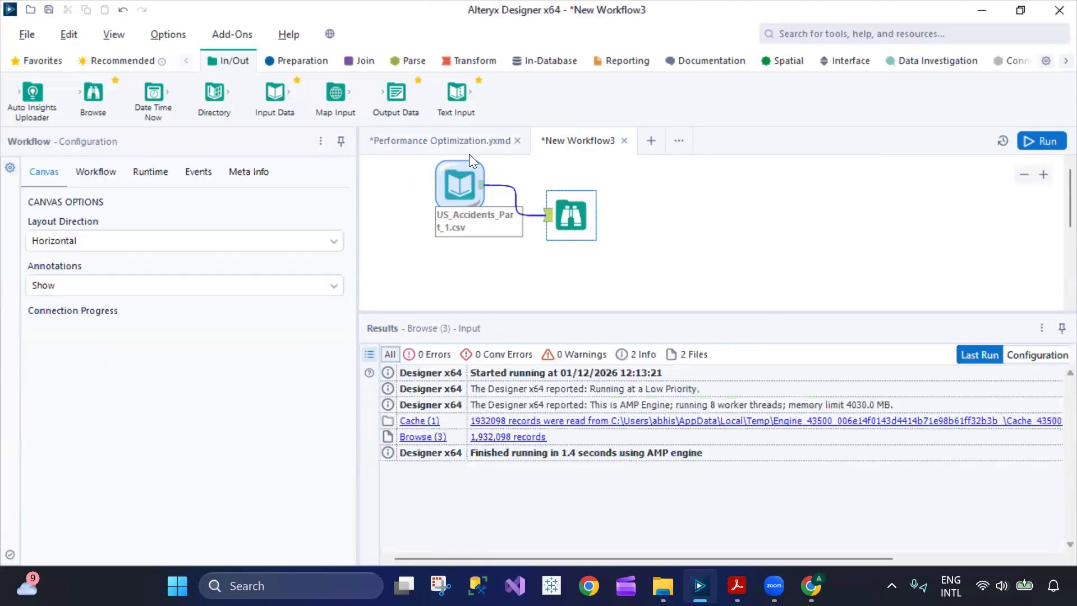
Check the Performance Optimization runtime settings (AMP Engine on, no record limit), then return to New Workflow3.
left_click(449, 147)
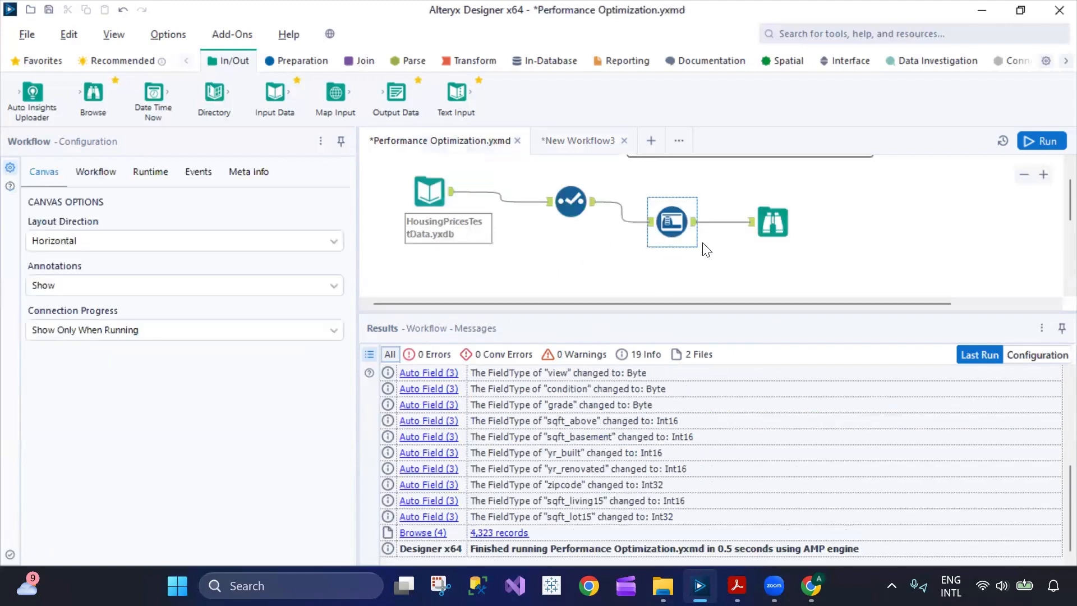
right_click(574, 282)
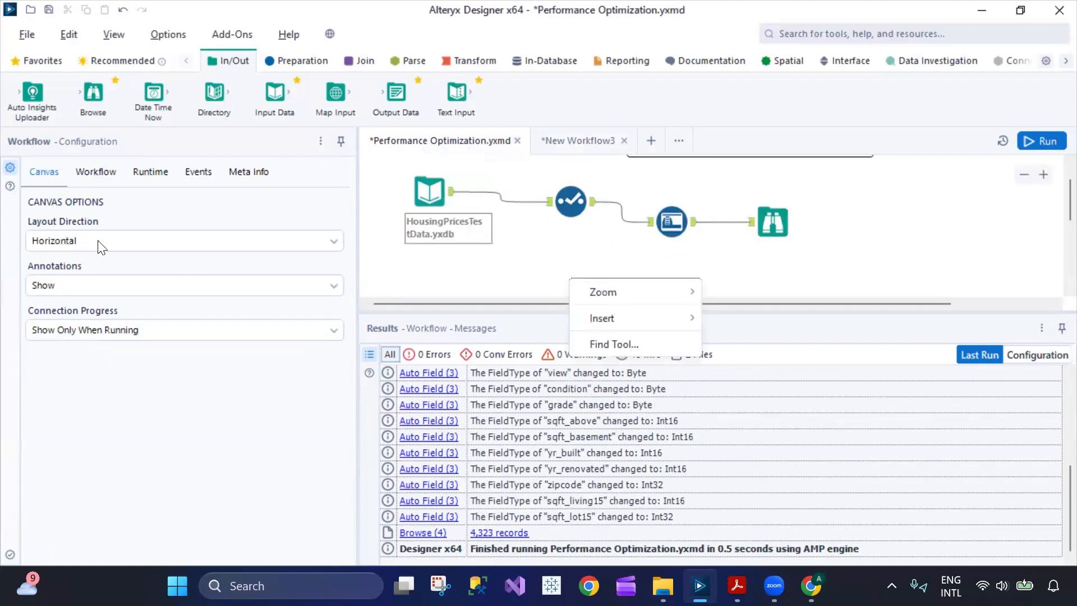
left_click(104, 171)
left_click(156, 172)
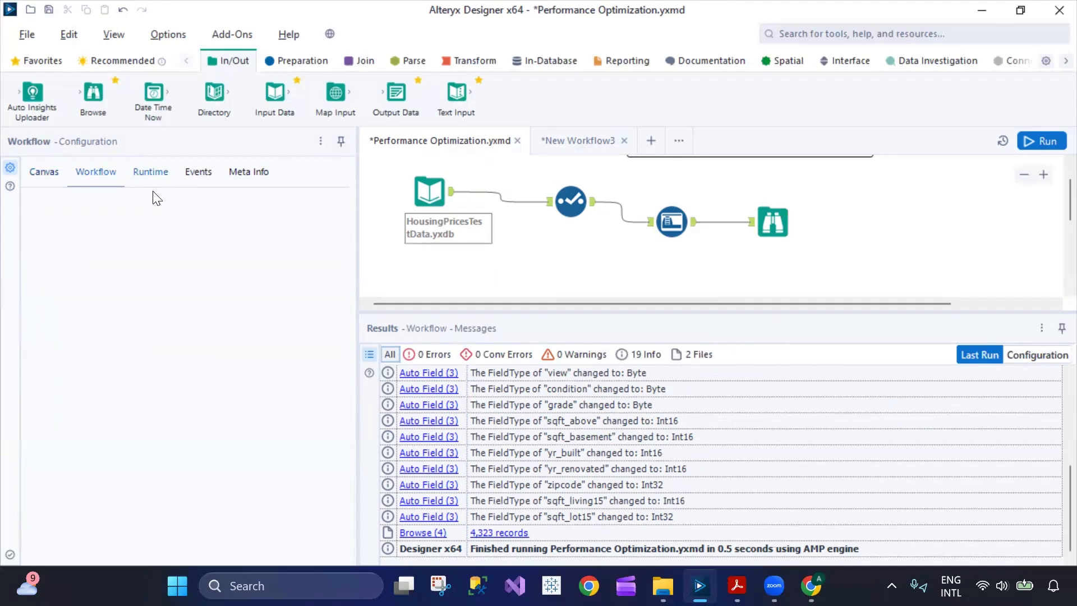
scroll(267, 443, "down", 10)
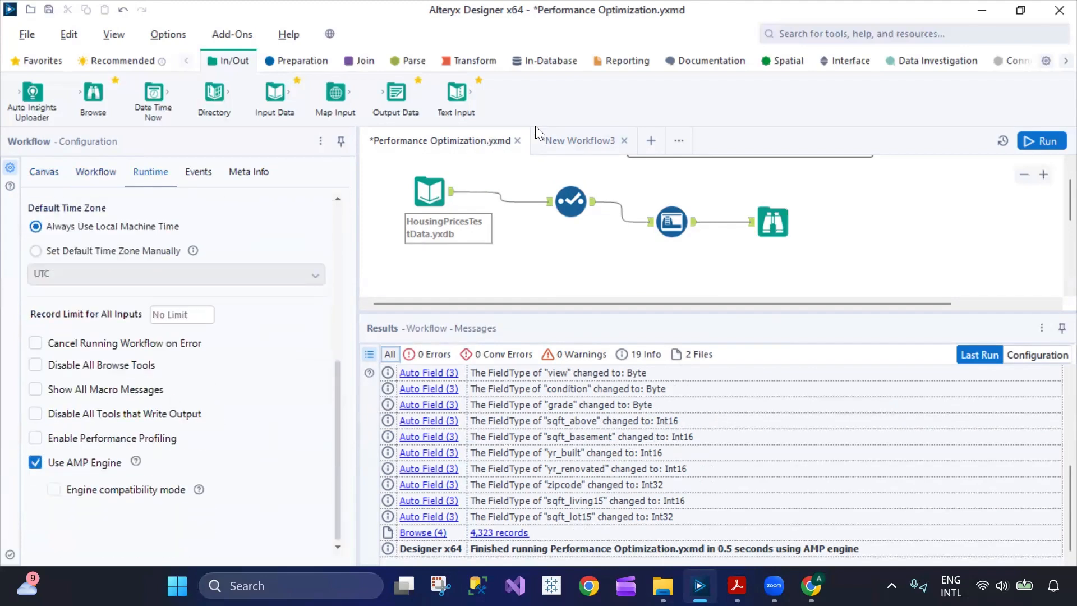
left_click(583, 140)
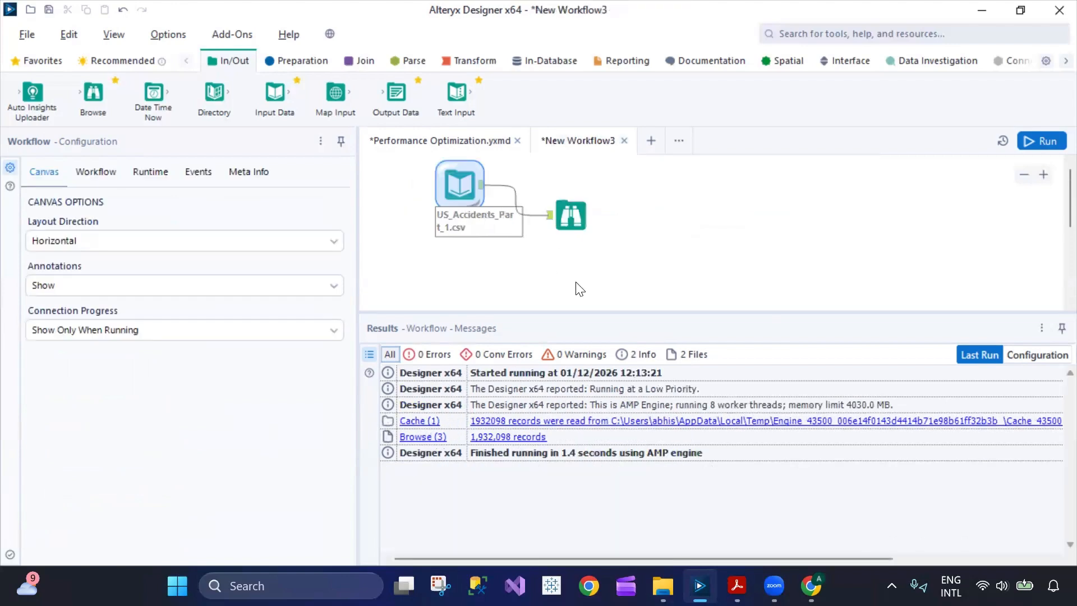
Enable Performance Profiling for New Workflow3 and rerun it, showing Browse at 58.79% and Cache at 41.17%.
left_click(152, 178)
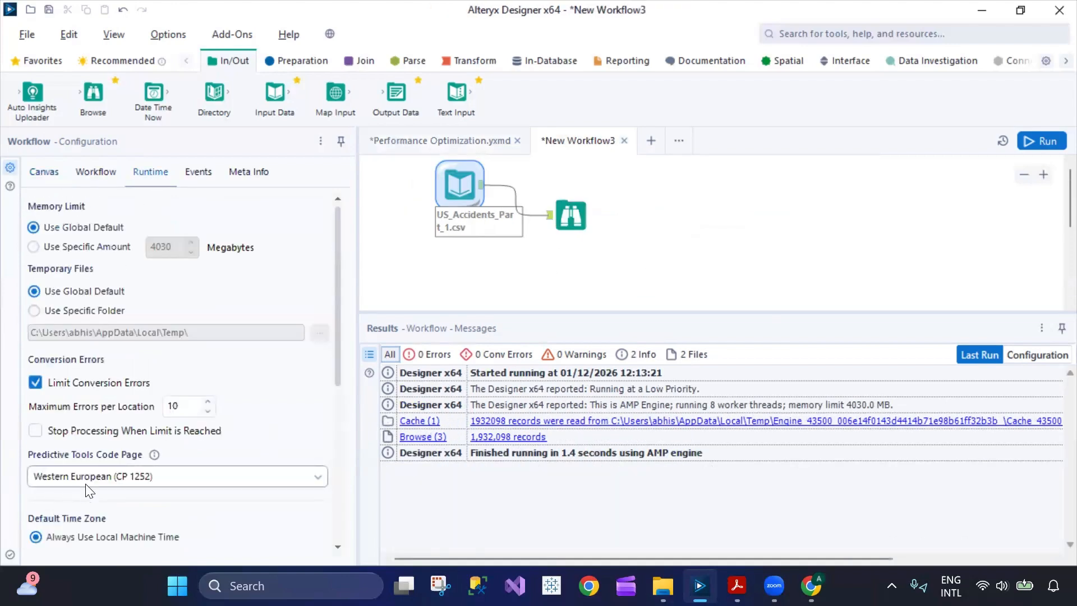
scroll(89, 535, "down", 5)
left_click(37, 438)
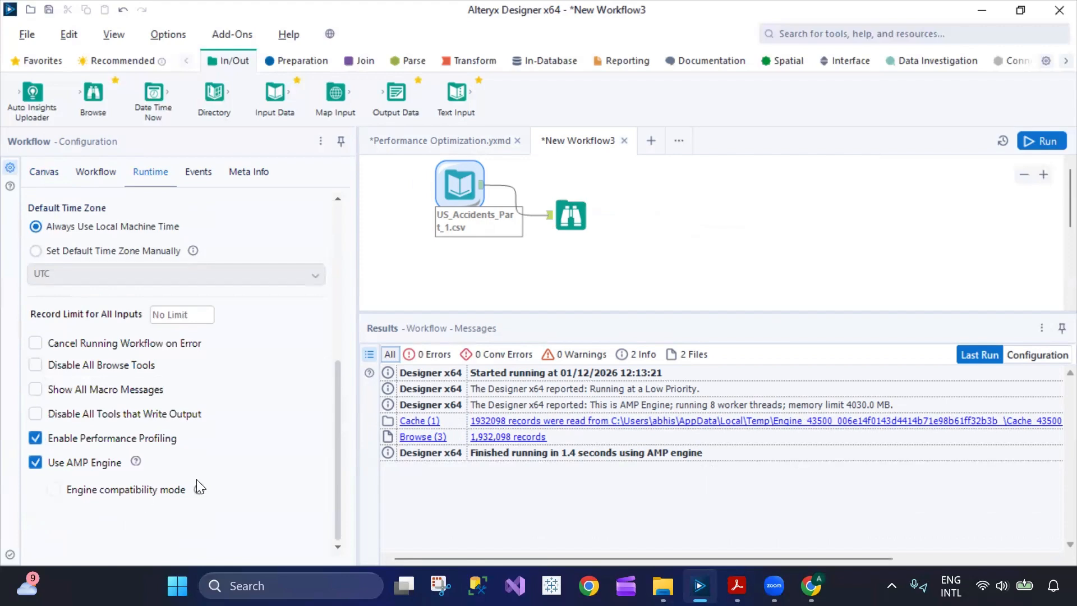
left_click(1035, 141)
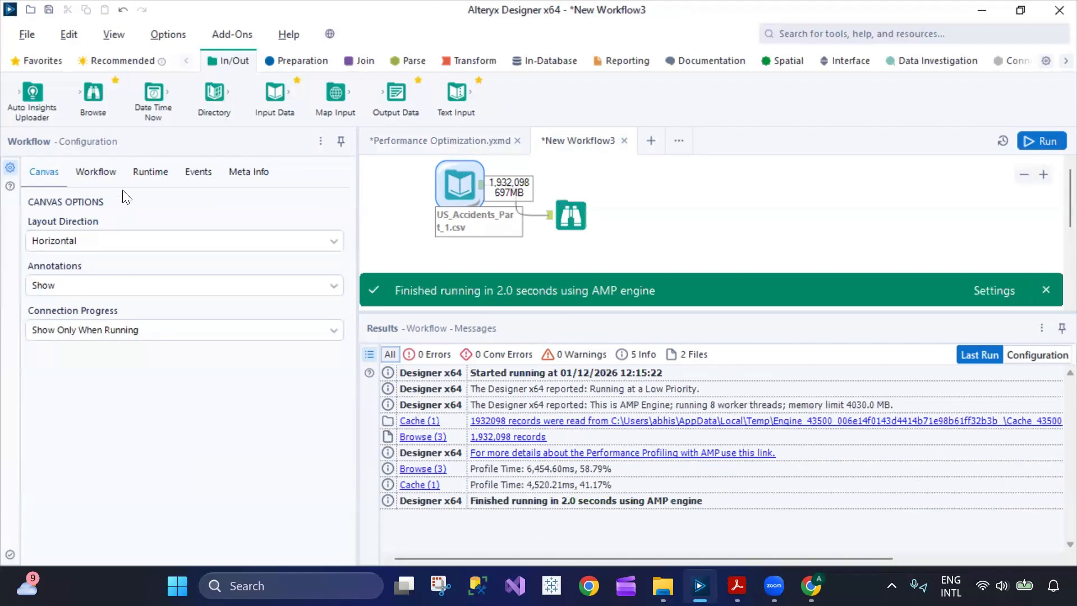
left_click(147, 174)
scroll(141, 469, "down", 6)
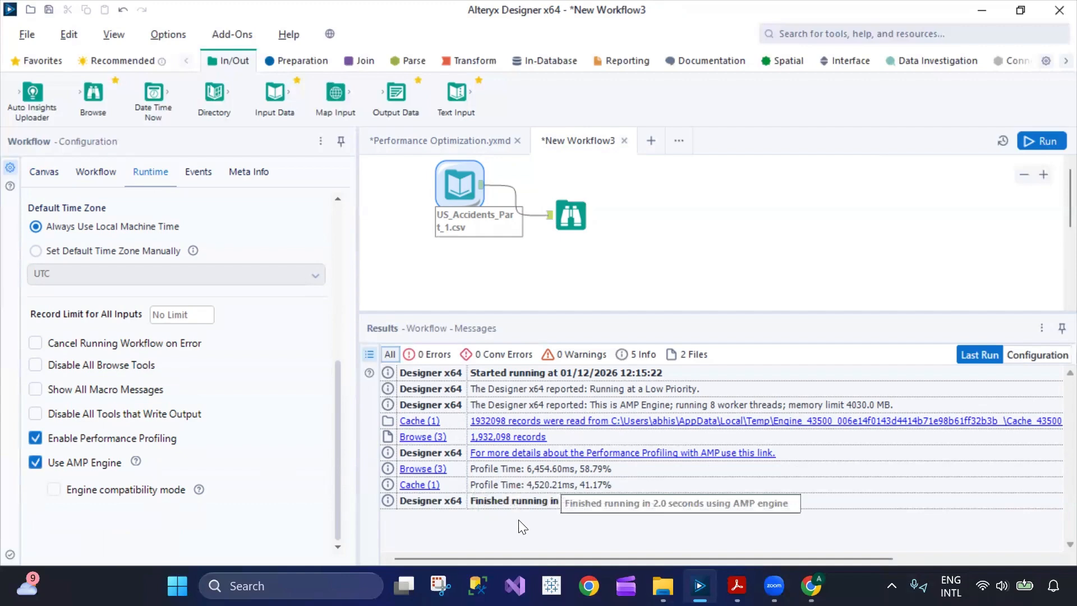
left_click(645, 452)
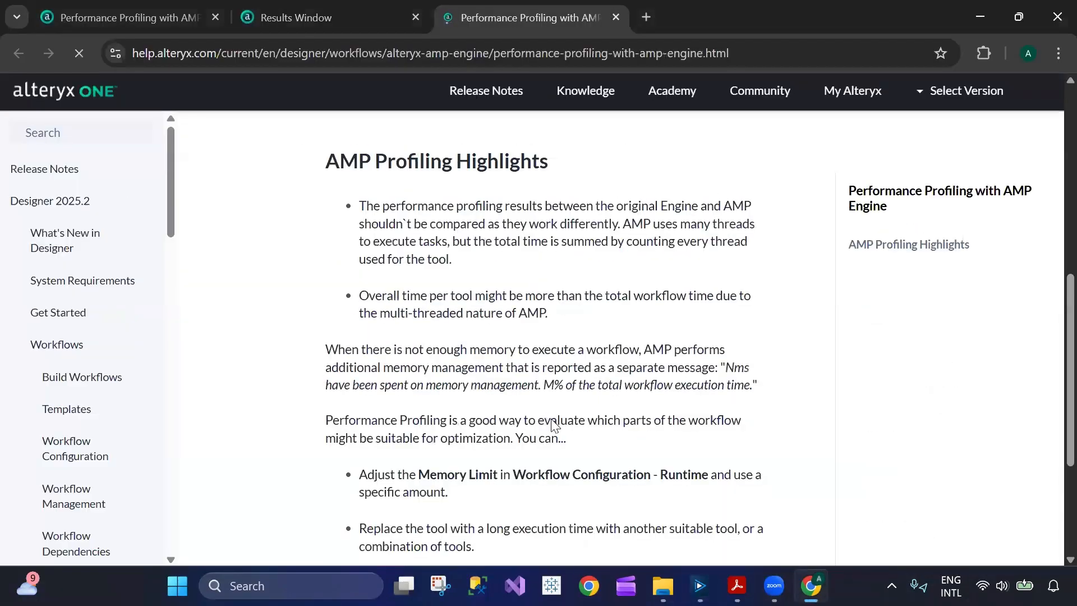
left_click(905, 250)
scroll(650, 373, "down", 4)
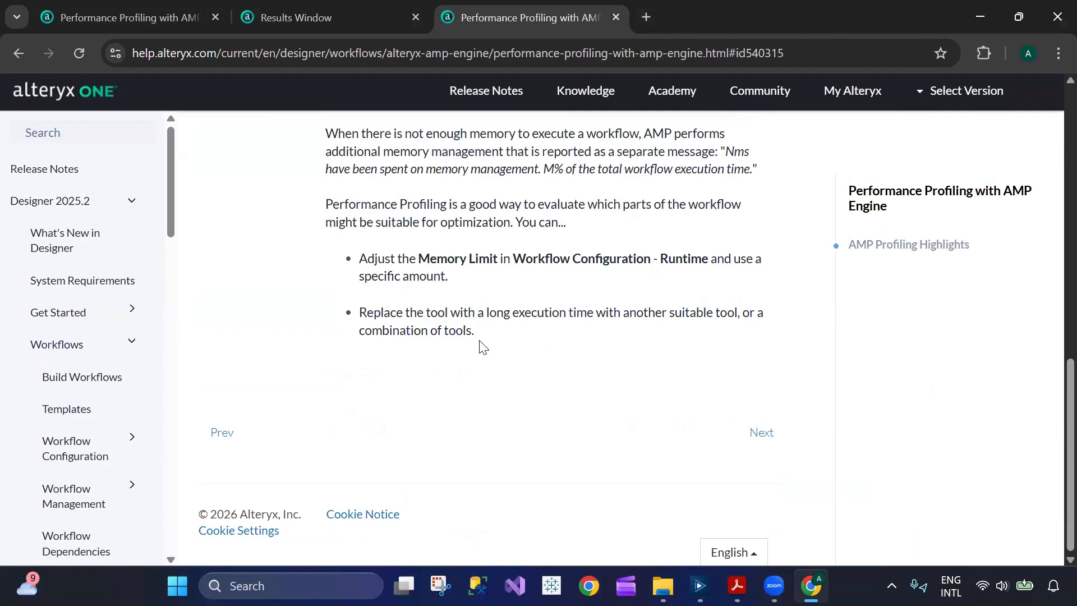
left_click(699, 586)
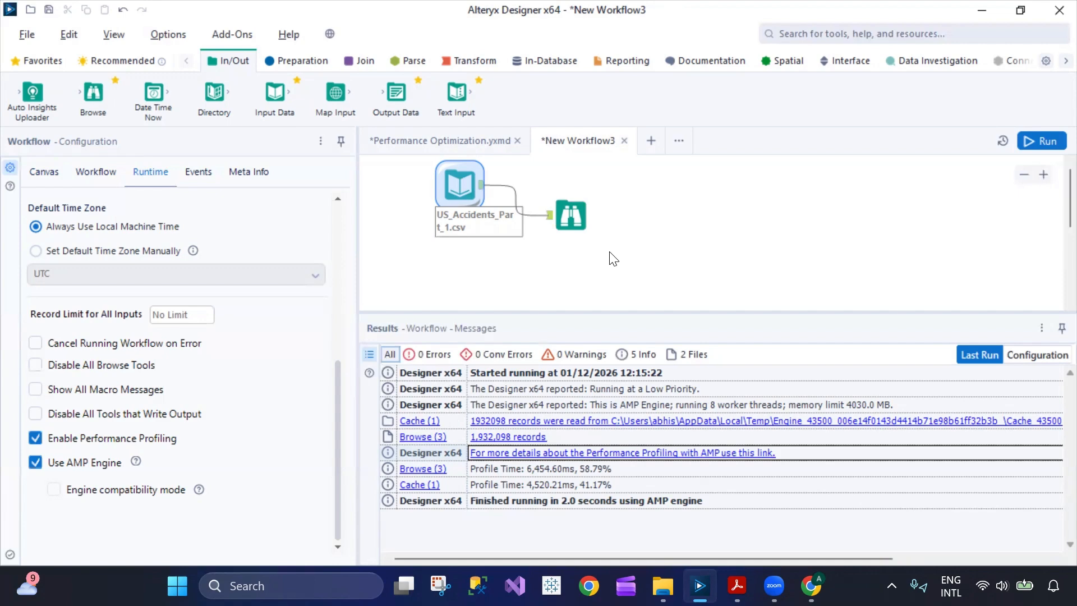
left_click(619, 426)
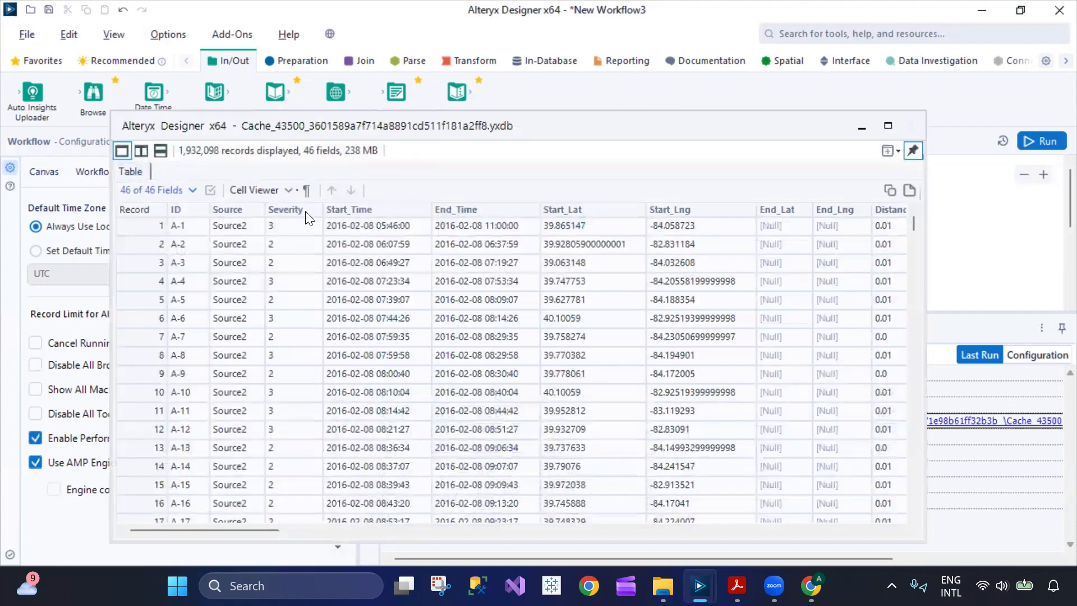
scroll(487, 273, "down", 14)
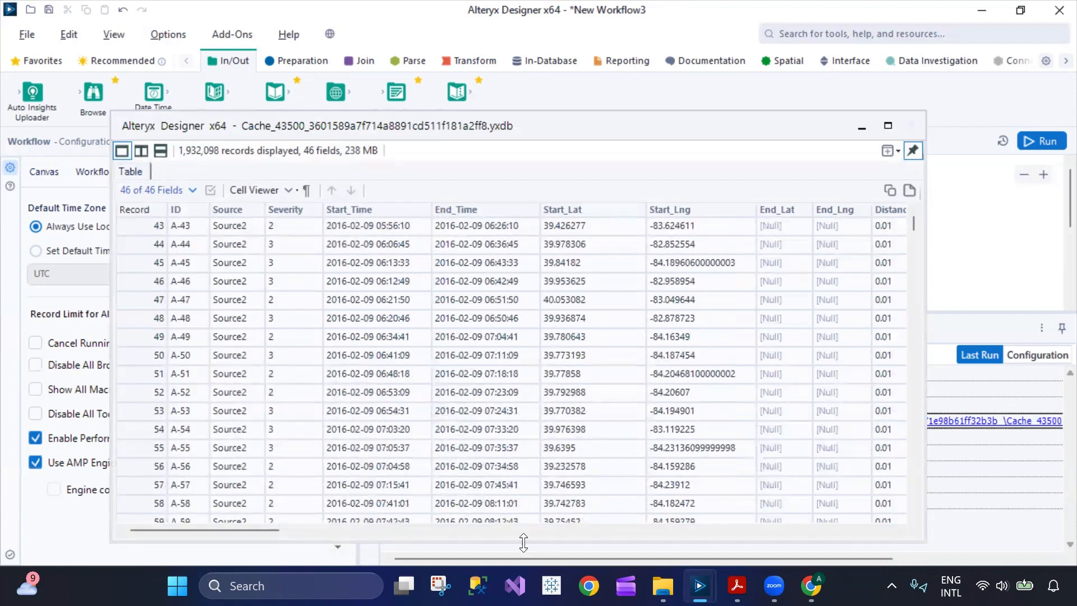
left_click(268, 520)
left_click_drag(263, 529, 389, 535)
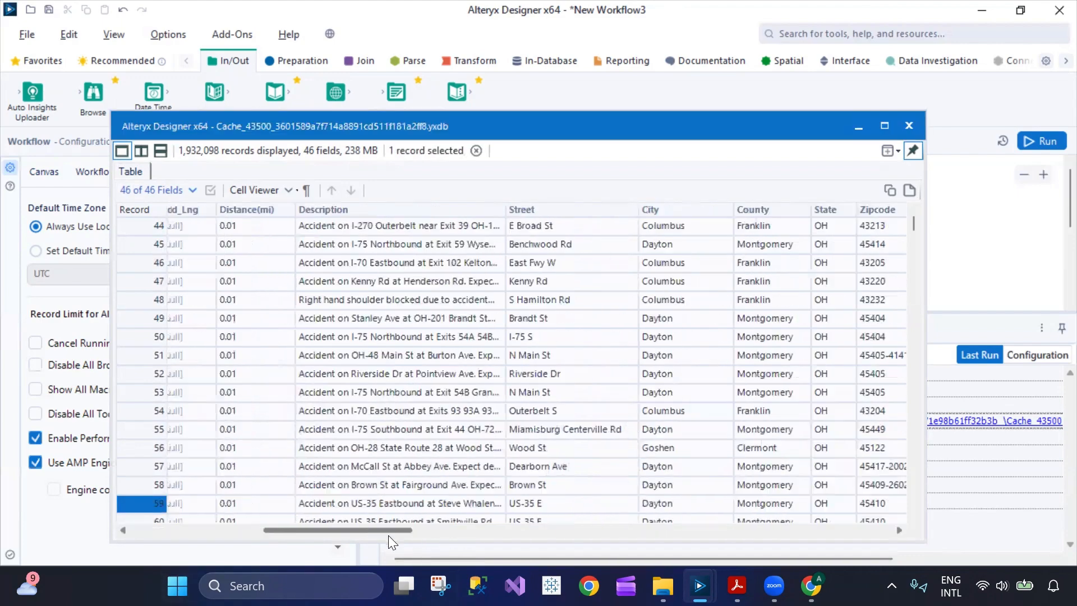
left_click_drag(323, 540, 325, 538)
scroll(514, 274, "down", 16)
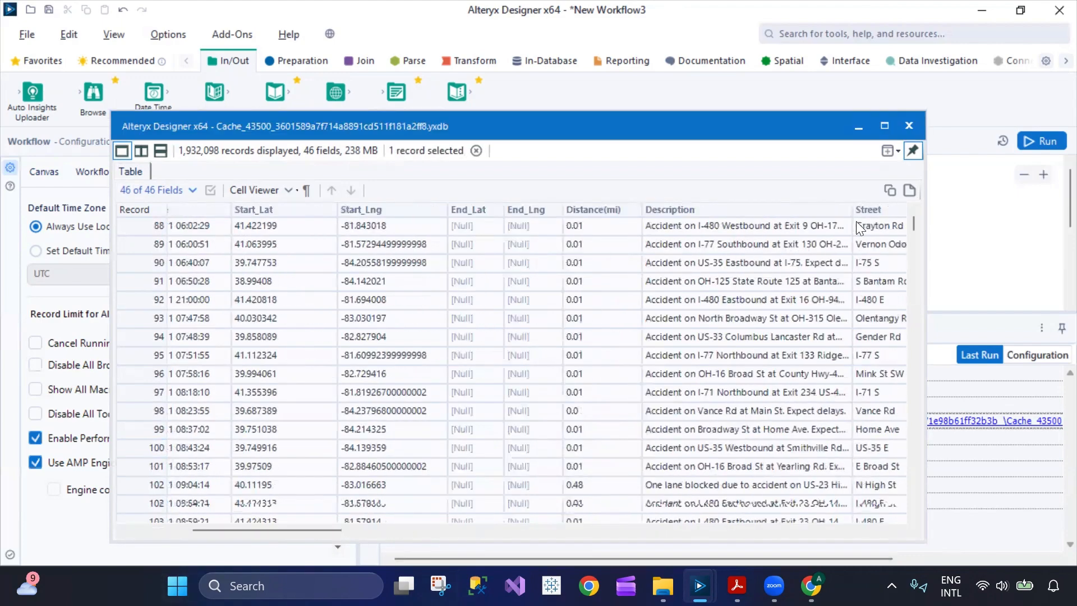
left_click_drag(909, 222, 928, 419)
left_click_drag(934, 469, 938, 490)
left_click_drag(939, 251, 911, 128)
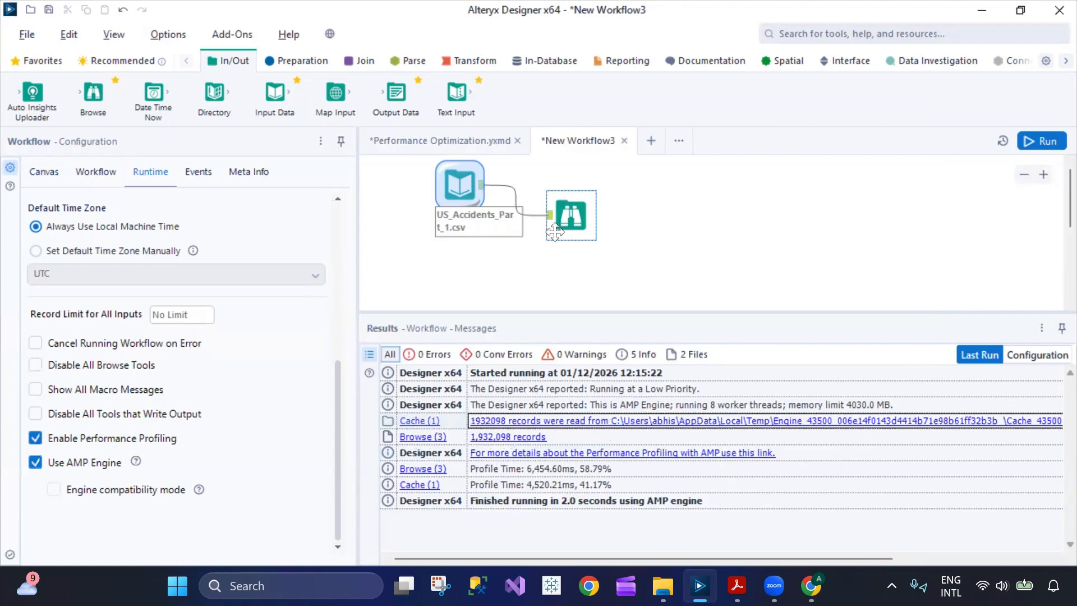
left_click(537, 425)
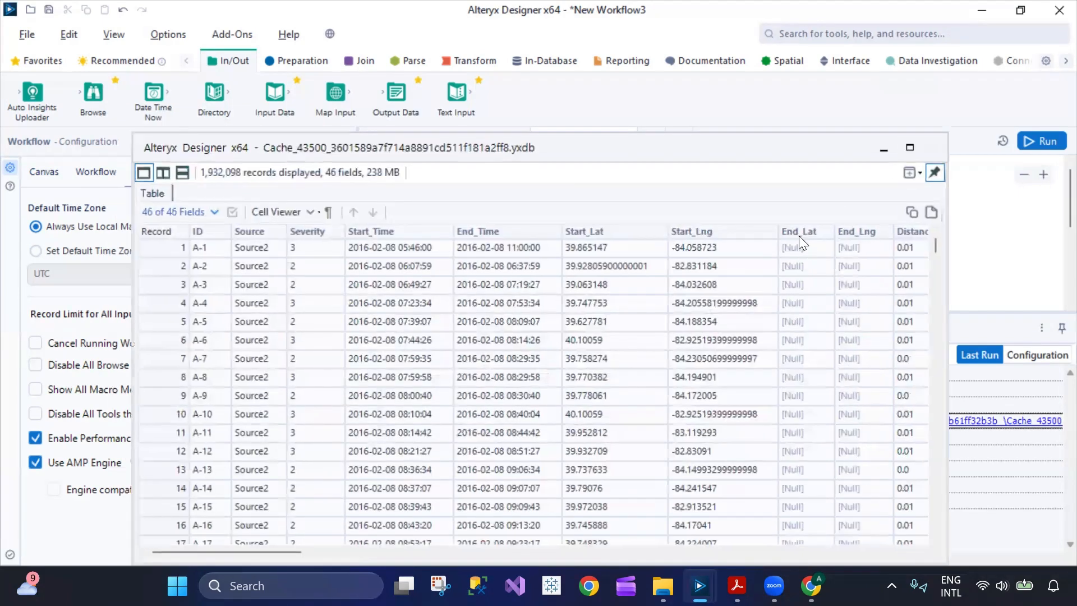
left_click(931, 147)
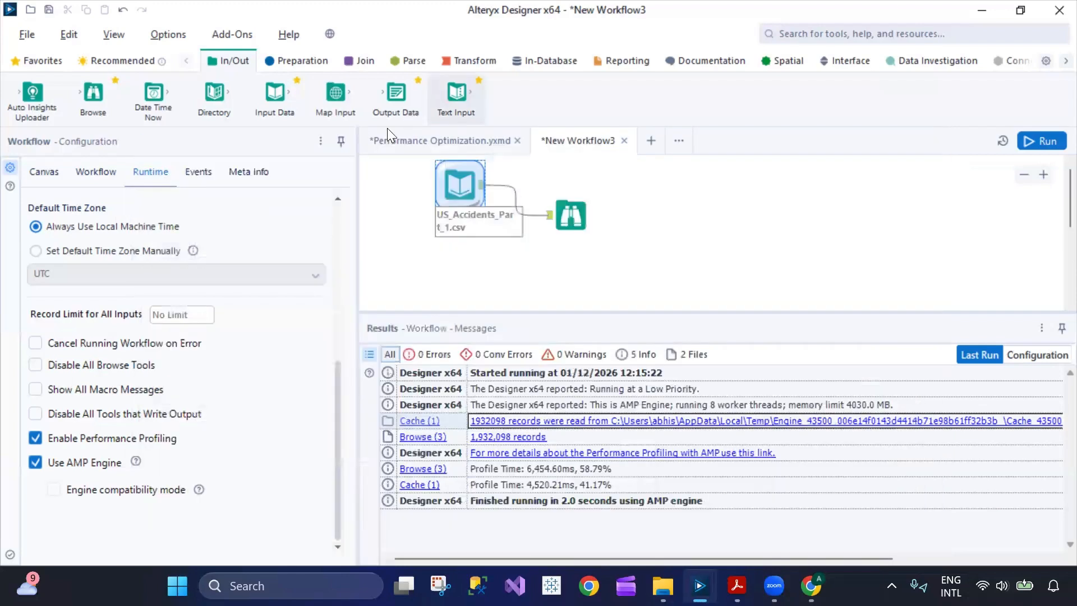
left_click(838, 34)
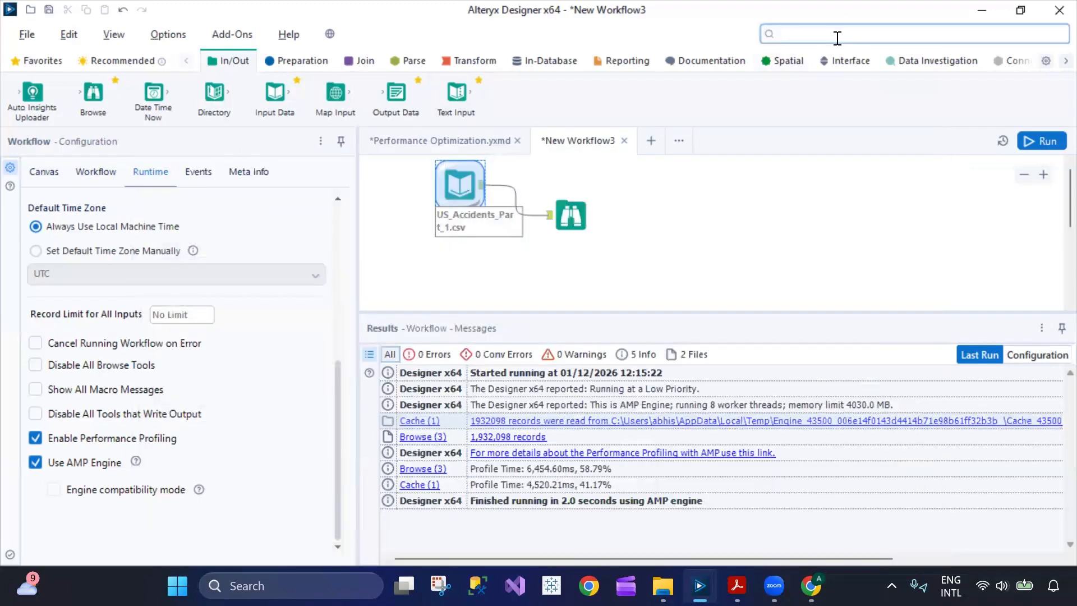
Insert a Select tool between the US_Accidents input and Browse, excluding End_Lat and End_Lng.
type("sele")
left_click_drag(808, 147, 530, 216)
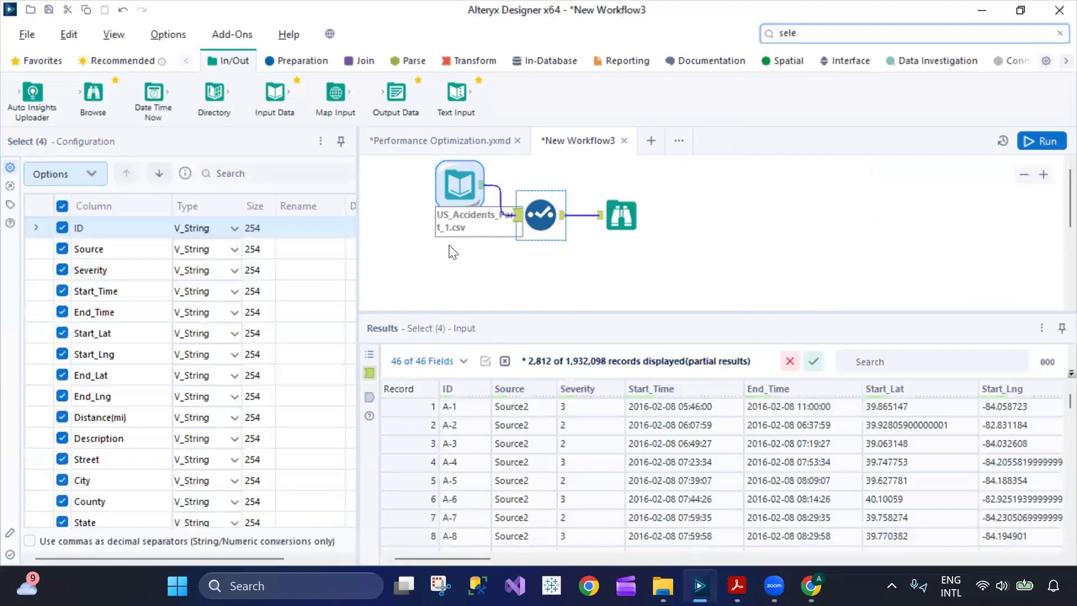
left_click(62, 377)
left_click(59, 395)
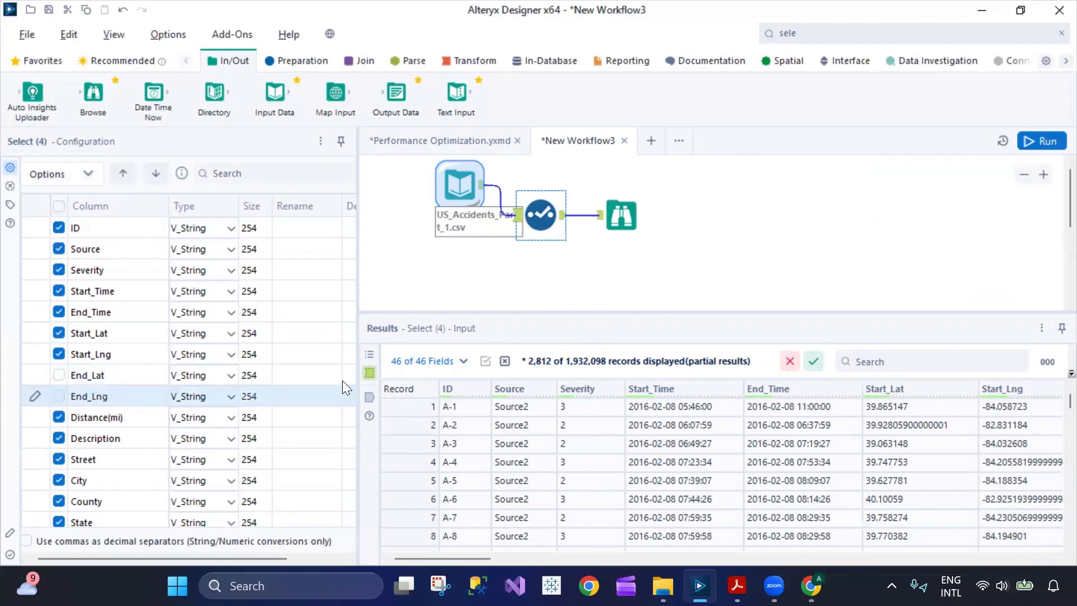
Review the Select tool's messages and output data, and open the Results panel help.
left_click(368, 354)
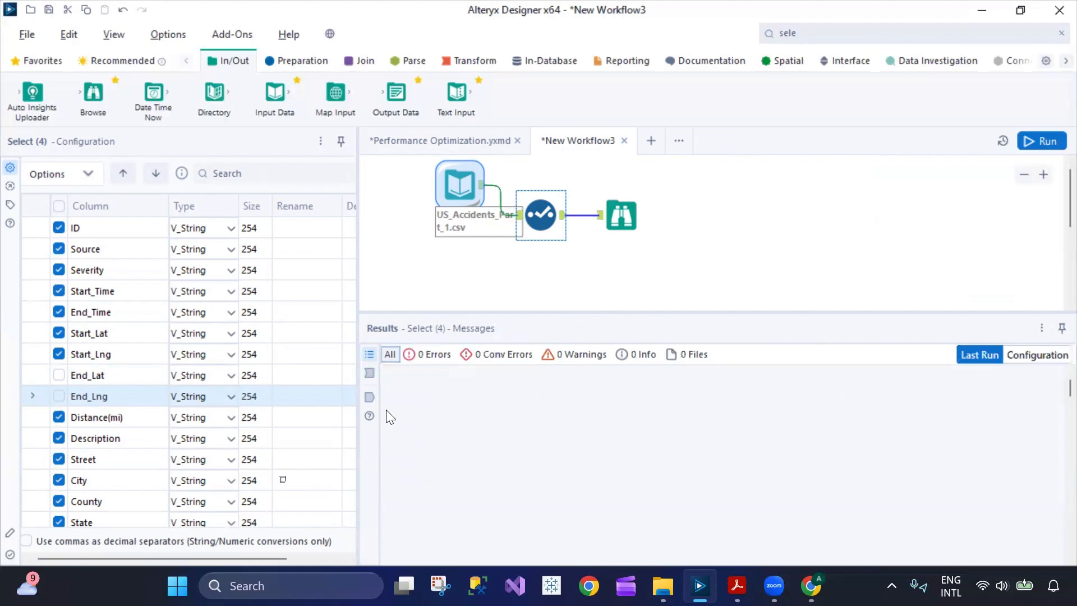
left_click(368, 399)
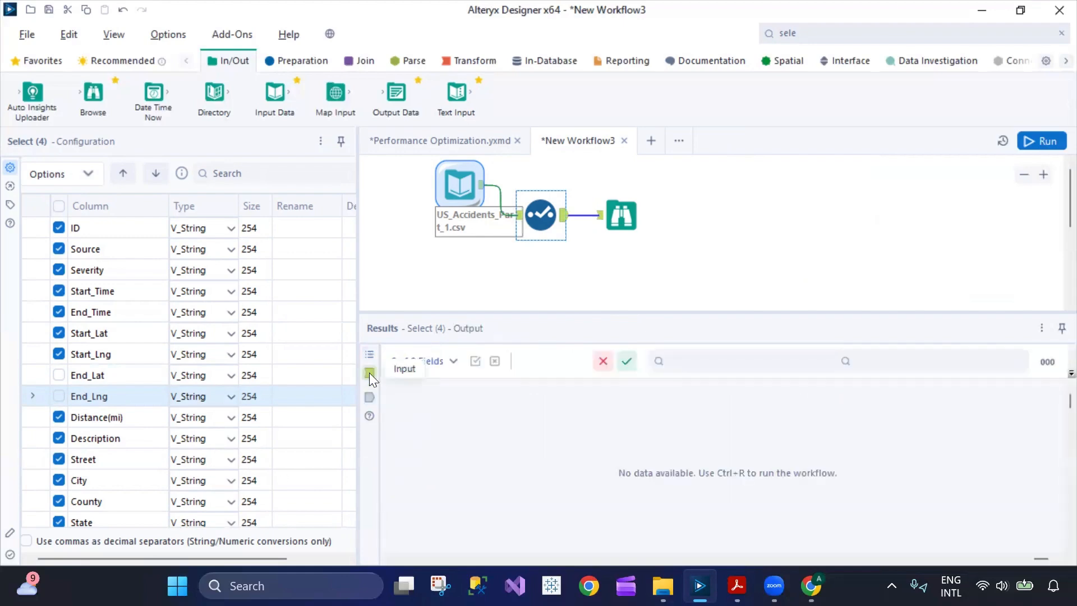
left_click(370, 353)
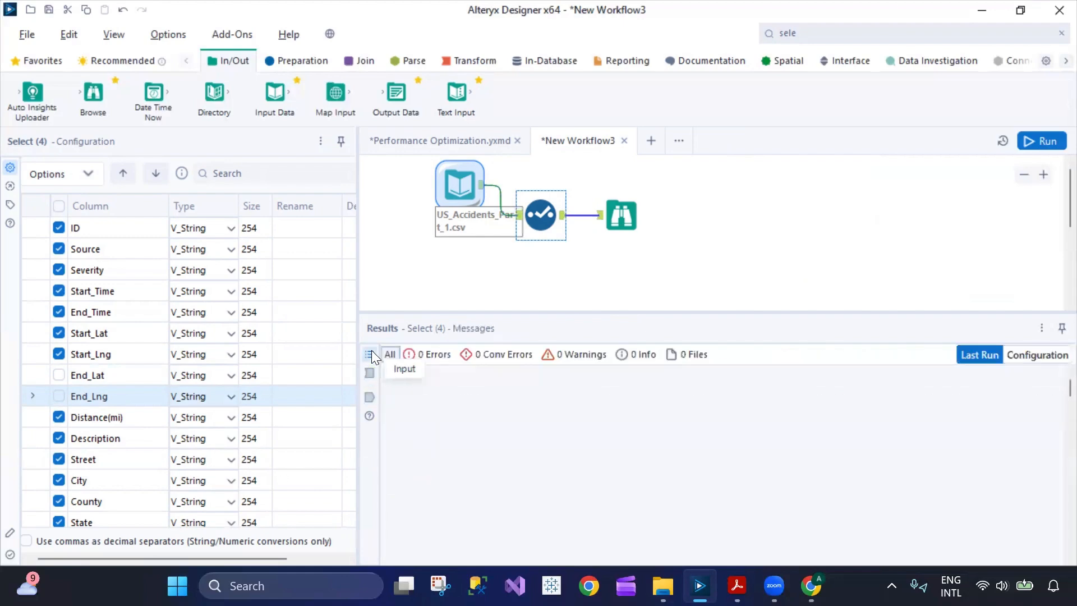
left_click(369, 415)
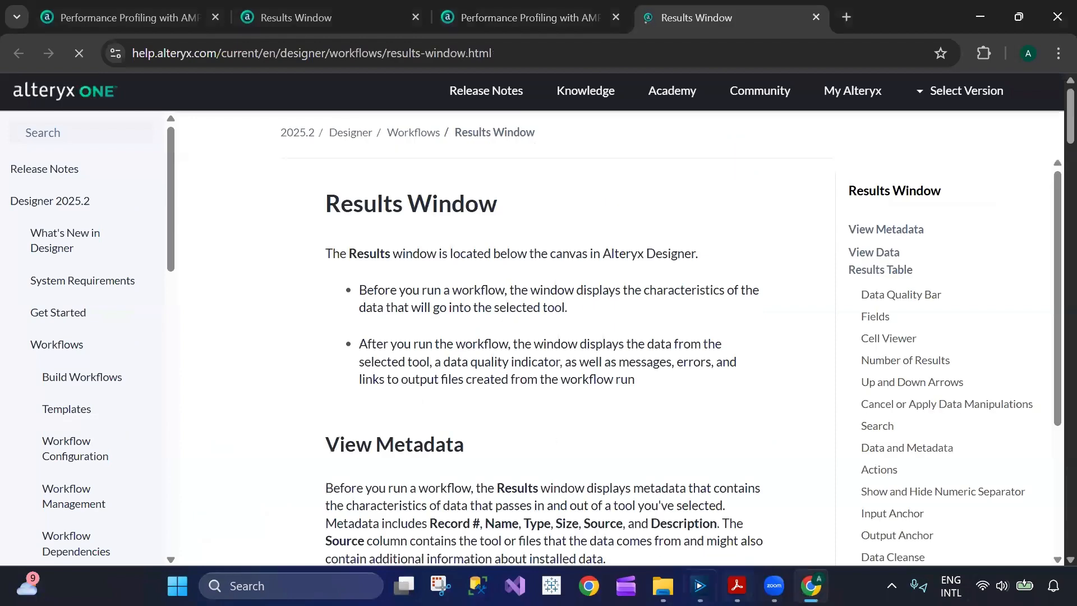
left_click(699, 586)
Check the Browse tool's messages and data grid, then open the Results Window help page.
left_click(620, 223)
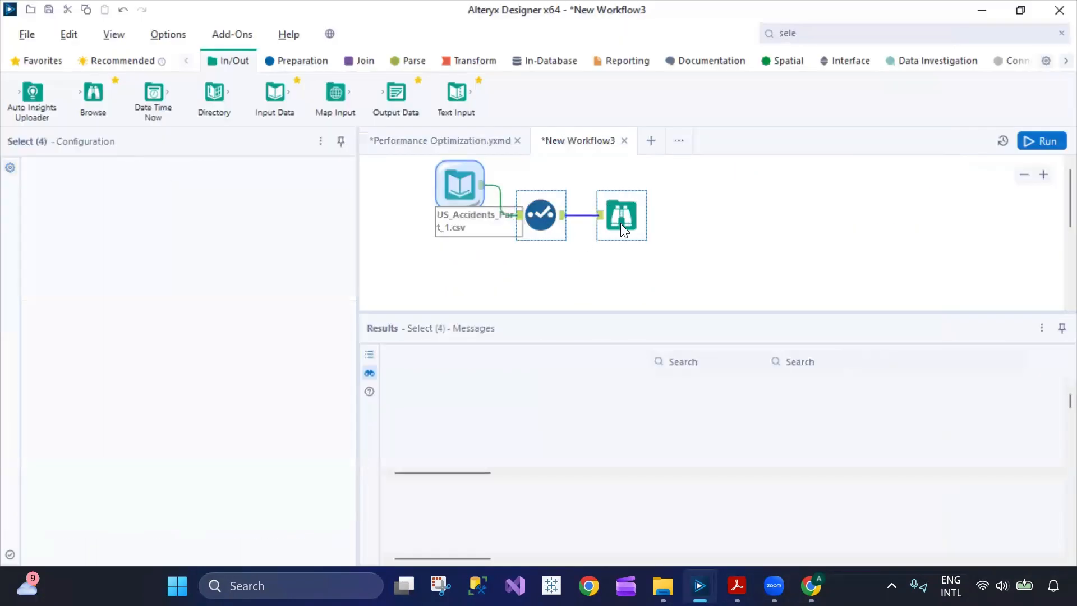
left_click(369, 355)
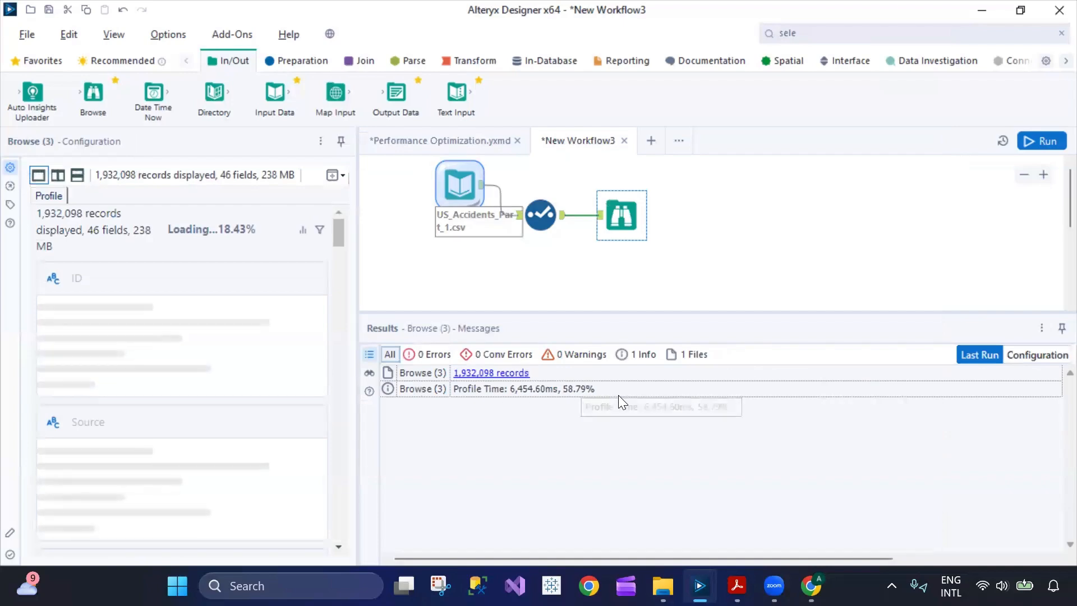
left_click(369, 373)
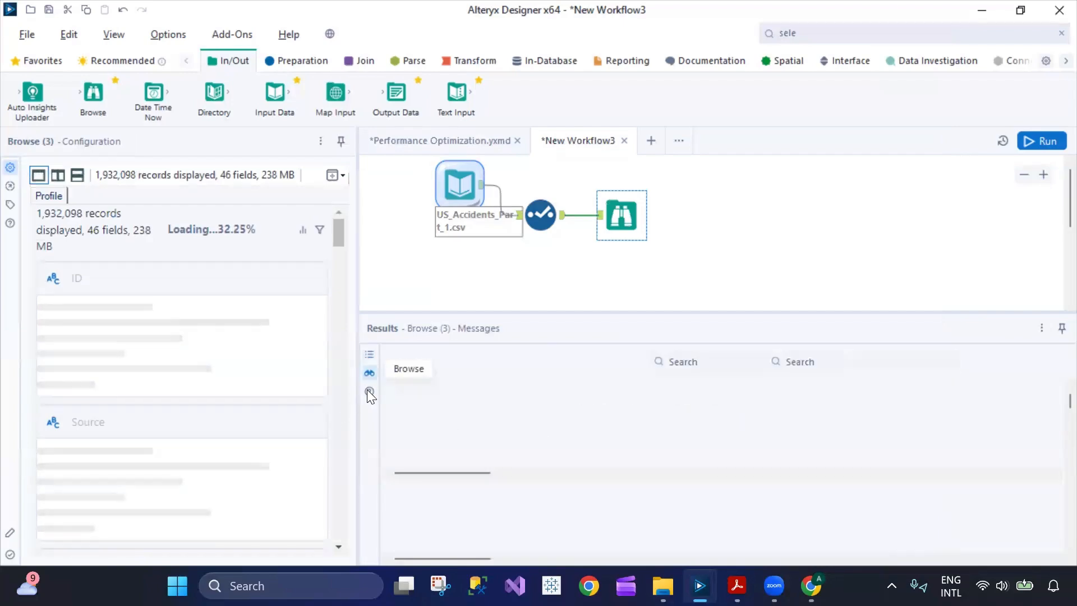
left_click(368, 391)
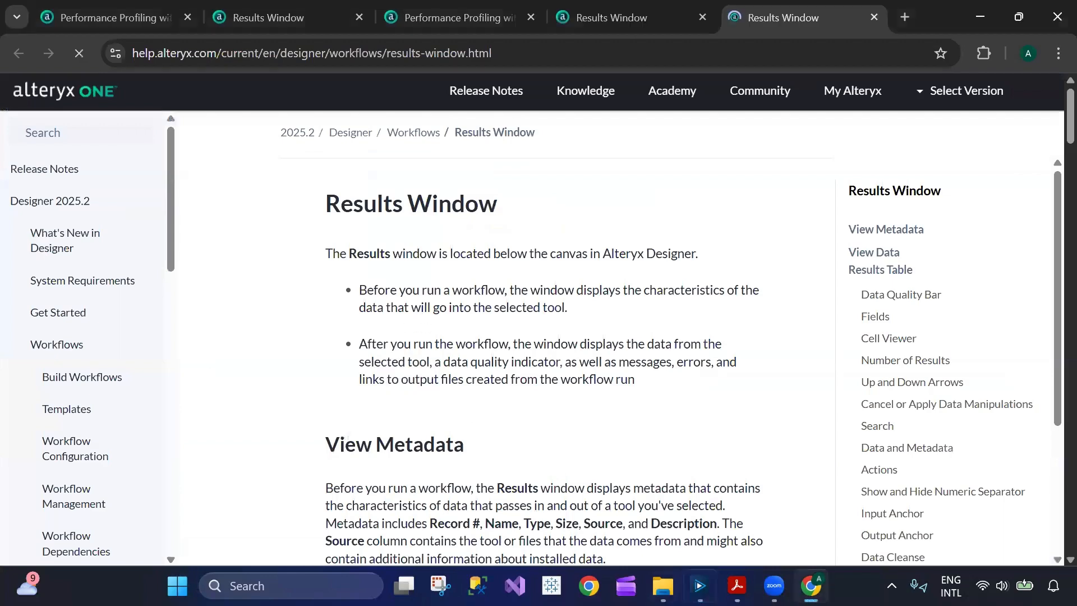
Return to Alteryx Designer and rerun the workflow, giving Browse 1,932,098 records with 44 fields.
mouse_move(699, 586)
left_click(700, 502)
left_click(1042, 140)
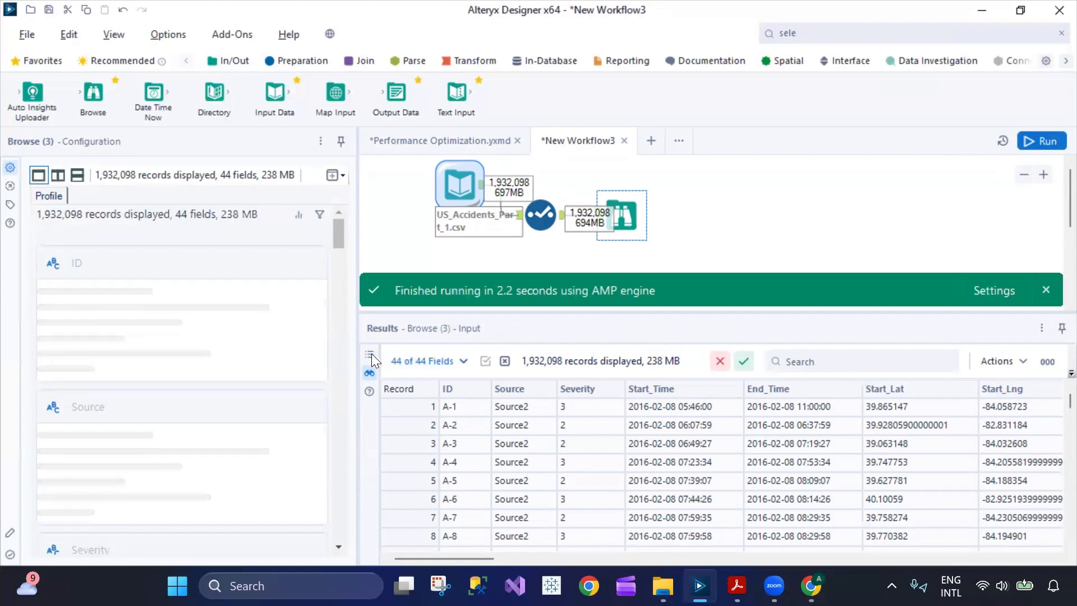
Toggle between Browse data and full run messages showing Select (4) at 2,662.23ms, then pick Select.
left_click(375, 355)
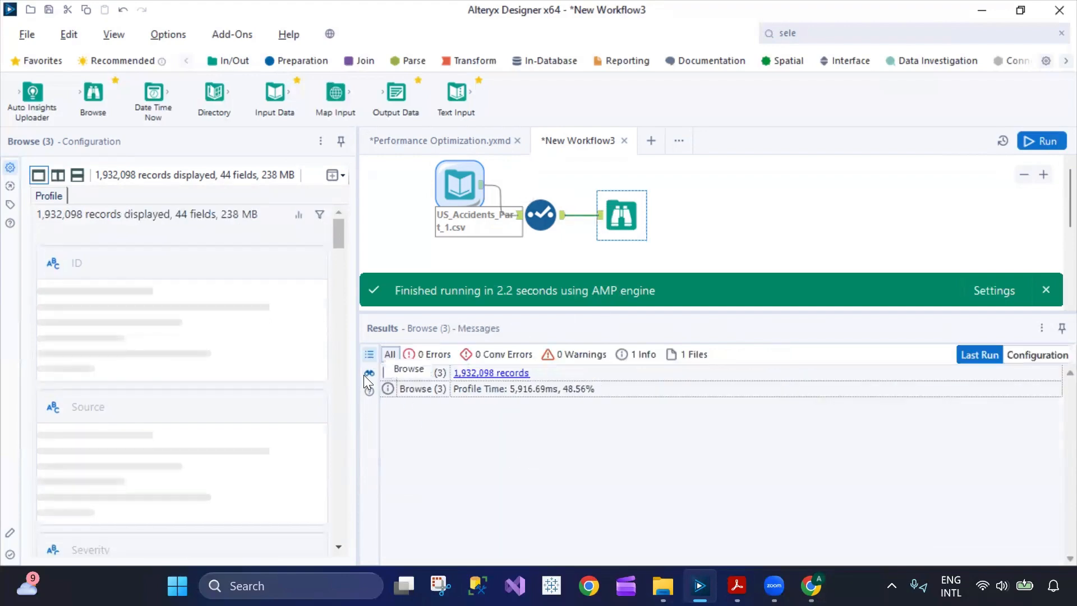
left_click(368, 373)
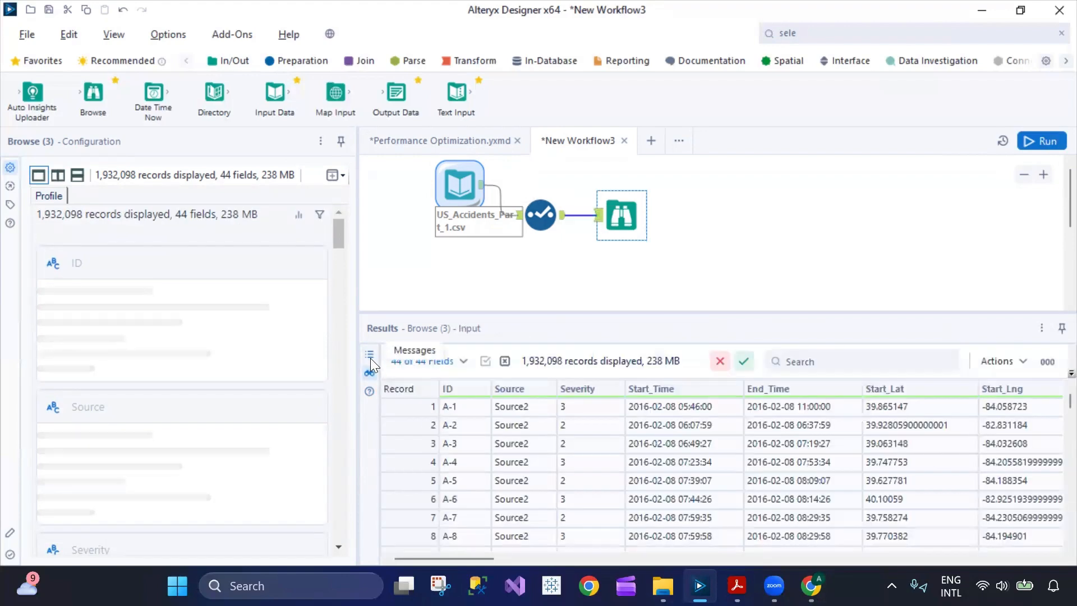
left_click(371, 357)
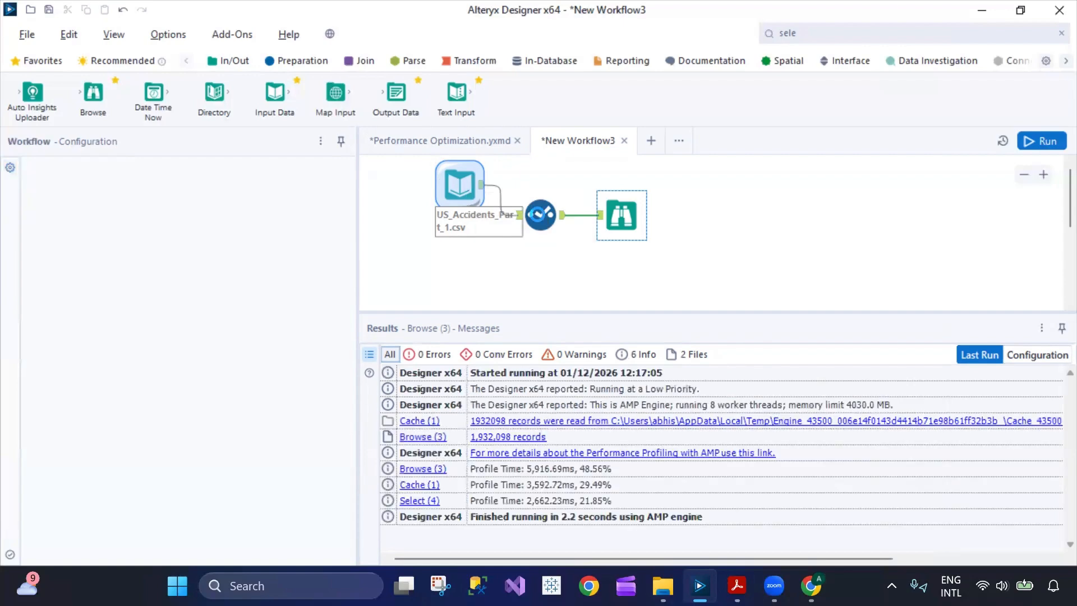
left_click(537, 215)
Cache and run the workflow up to Select, caching 1,932,098 records in 4.1 seconds, and view Select's input.
right_click(537, 215)
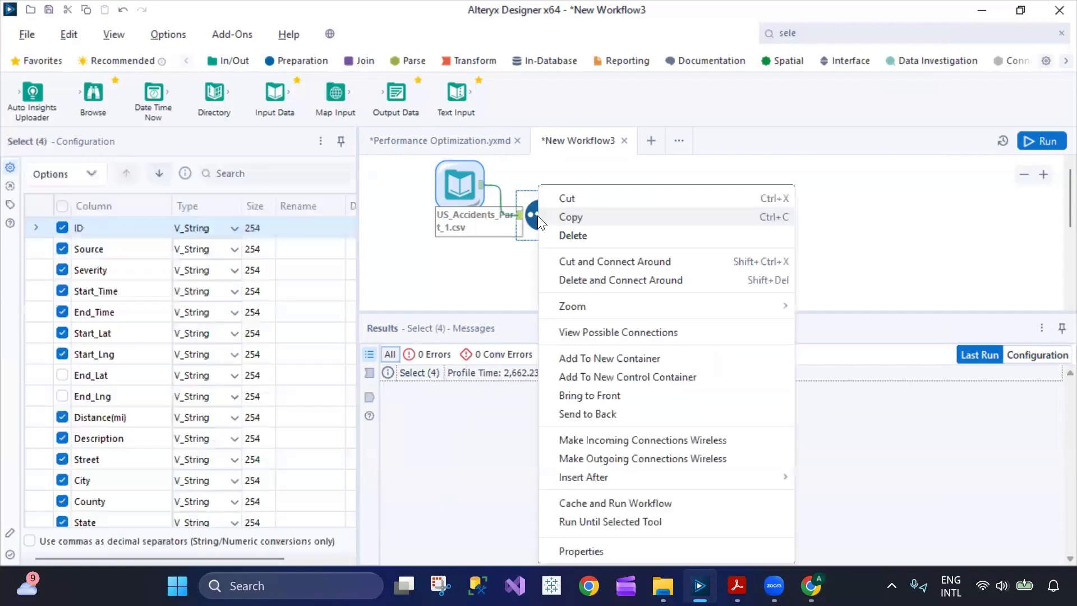
left_click(594, 504)
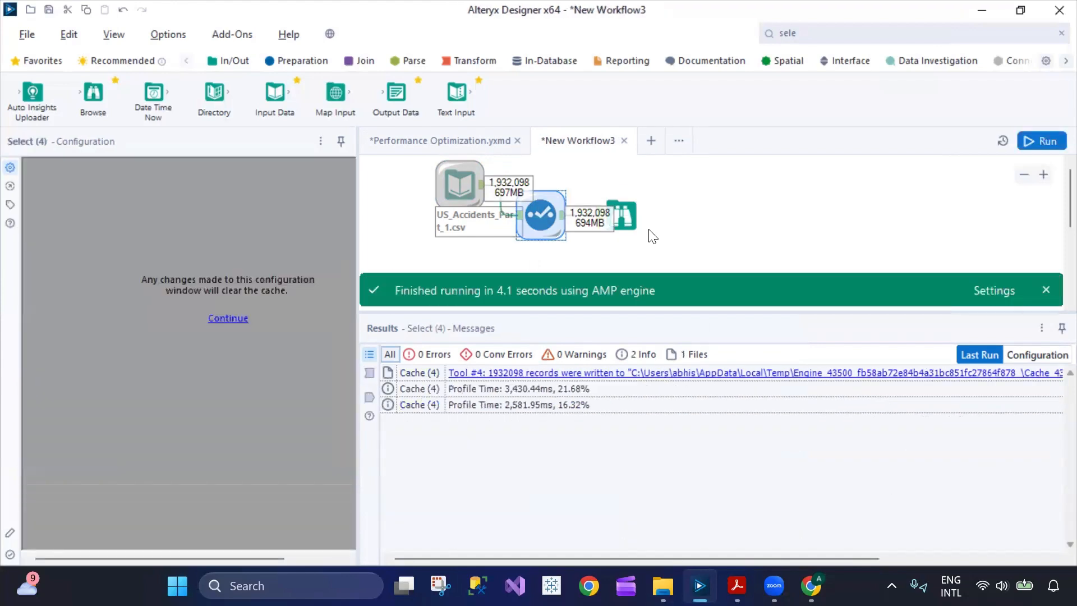
left_click(368, 374)
Review the Select step's output and input records, its run messages, and the Results Window help page.
left_click(369, 354)
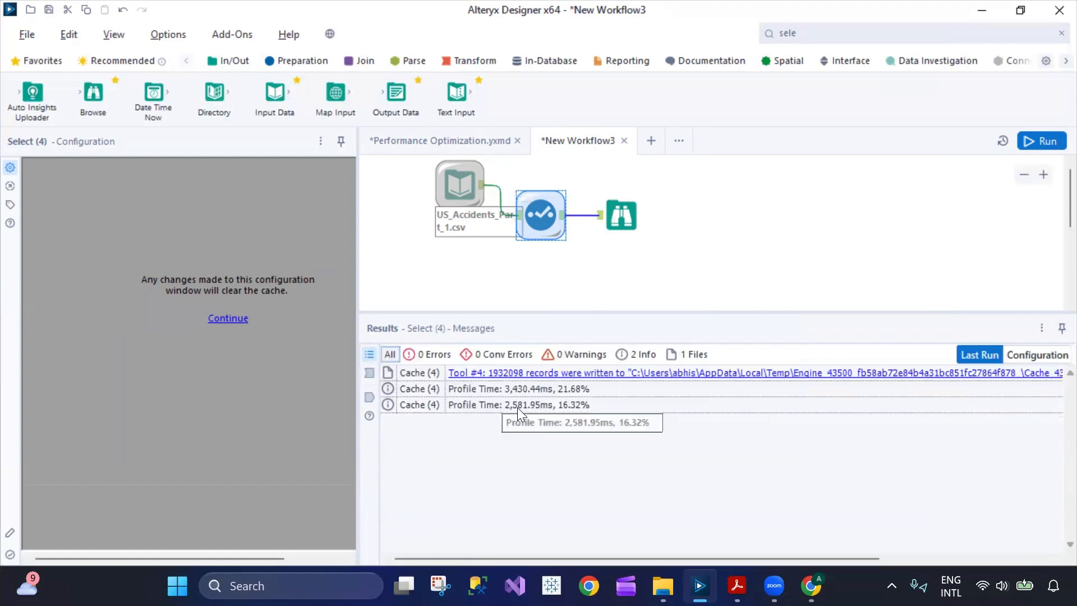
left_click(370, 397)
left_click(368, 416)
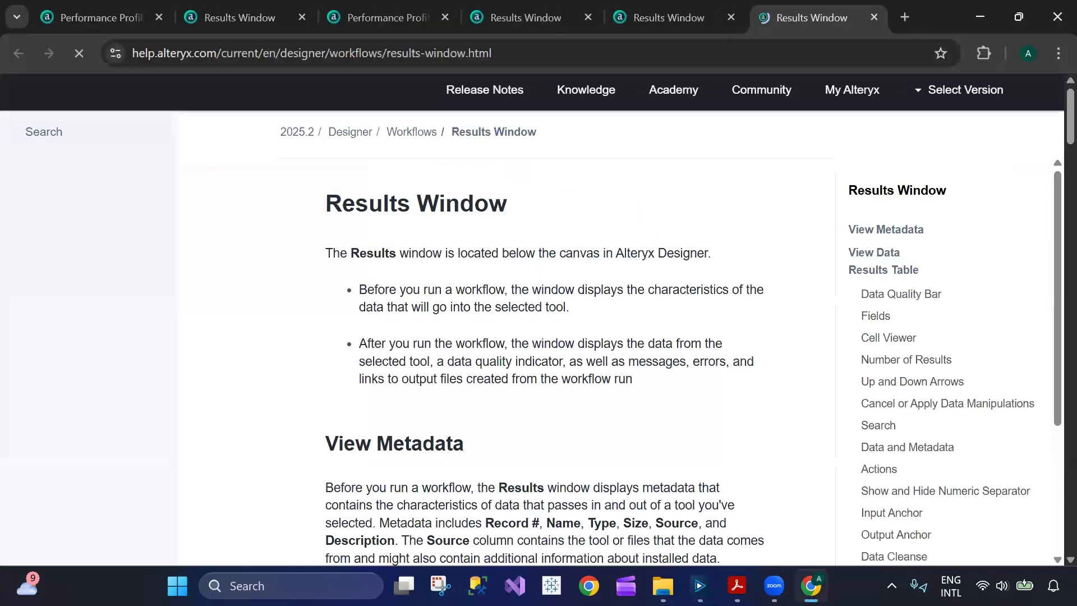
key("alt+Tab")
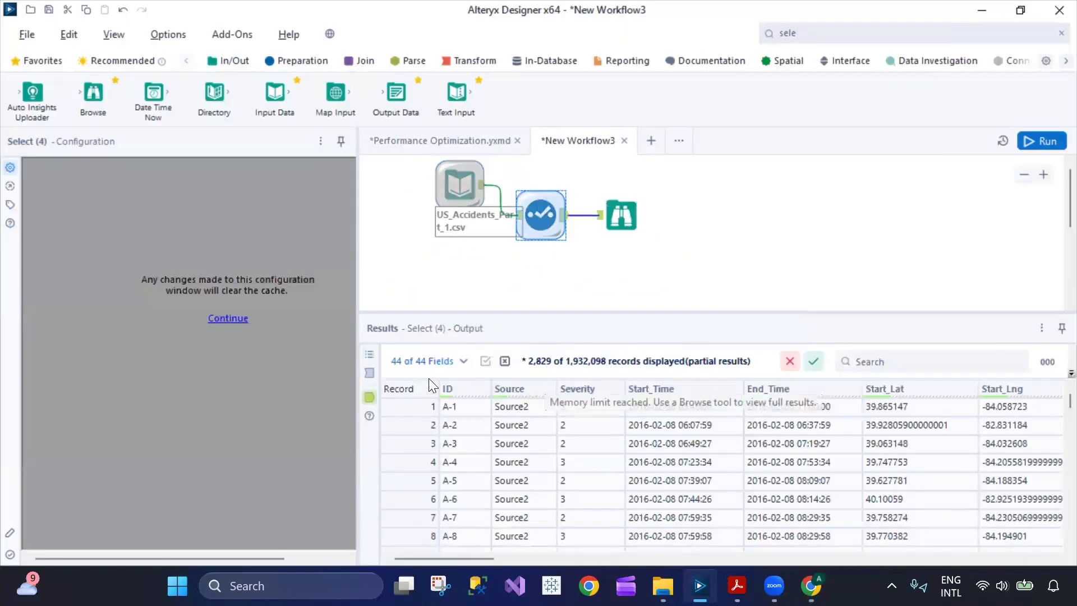
left_click(369, 374)
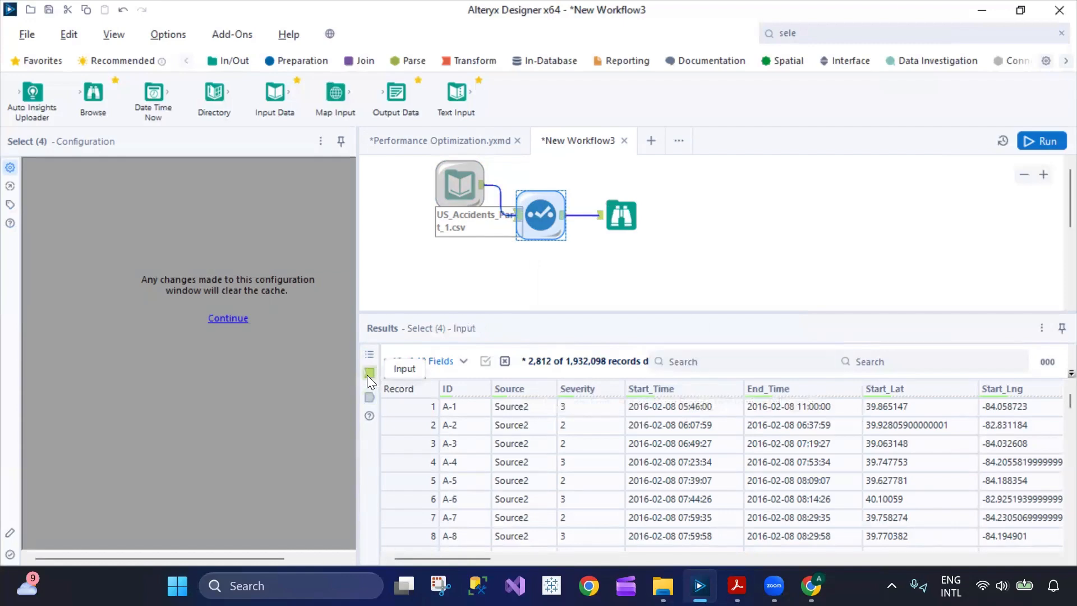
left_click(369, 355)
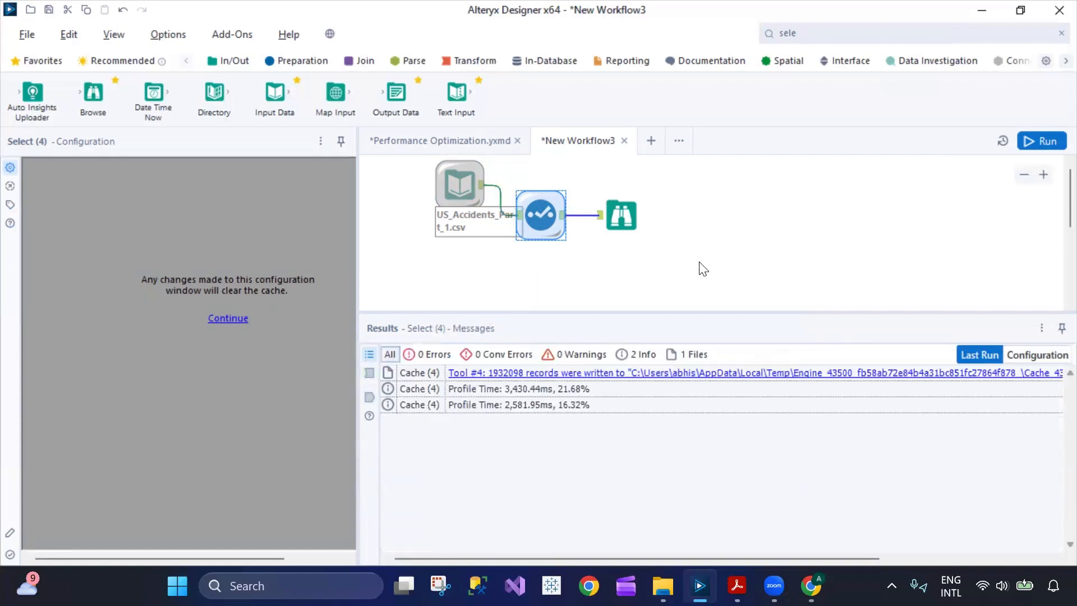
Inspect whole-workflow messages including Cache (4) profile time, toggling Last Run and Configuration, then accept clearing the cache.
left_click(750, 262)
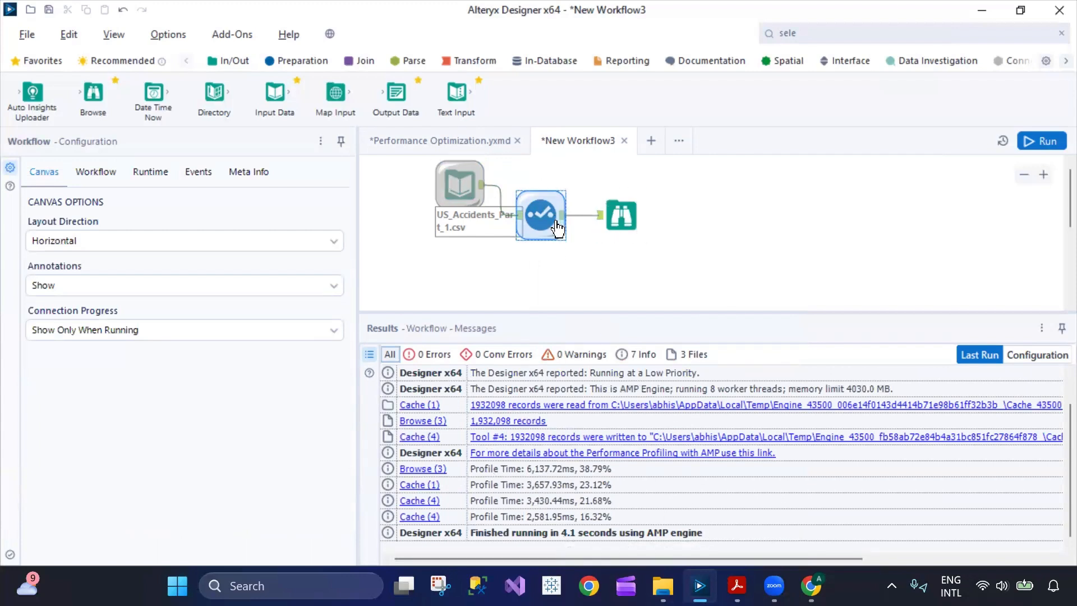
left_click(424, 504)
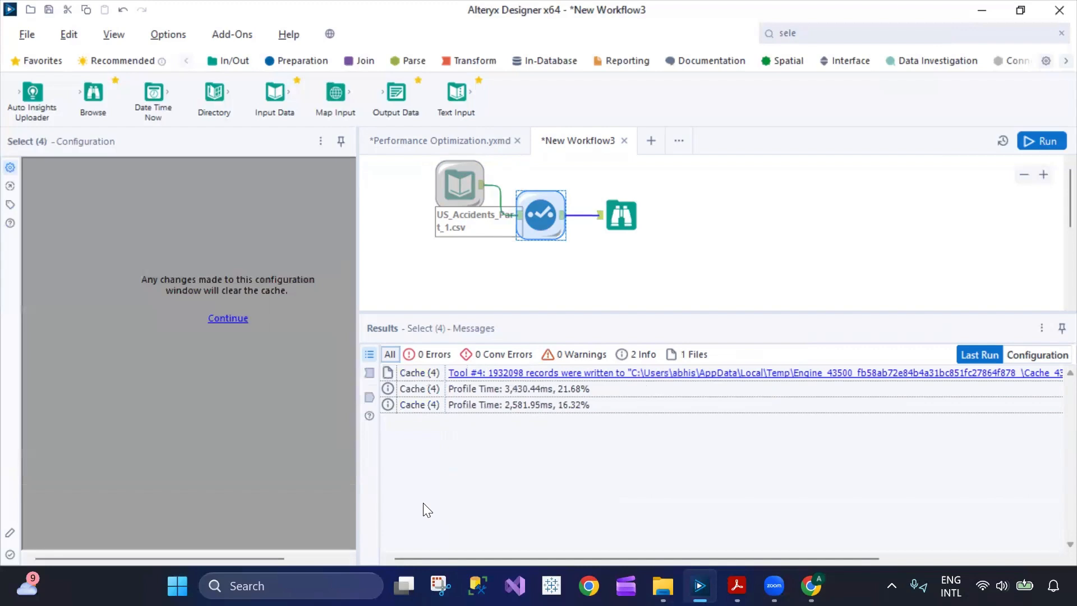
left_click(1046, 356)
left_click(991, 356)
left_click(1033, 356)
left_click(980, 356)
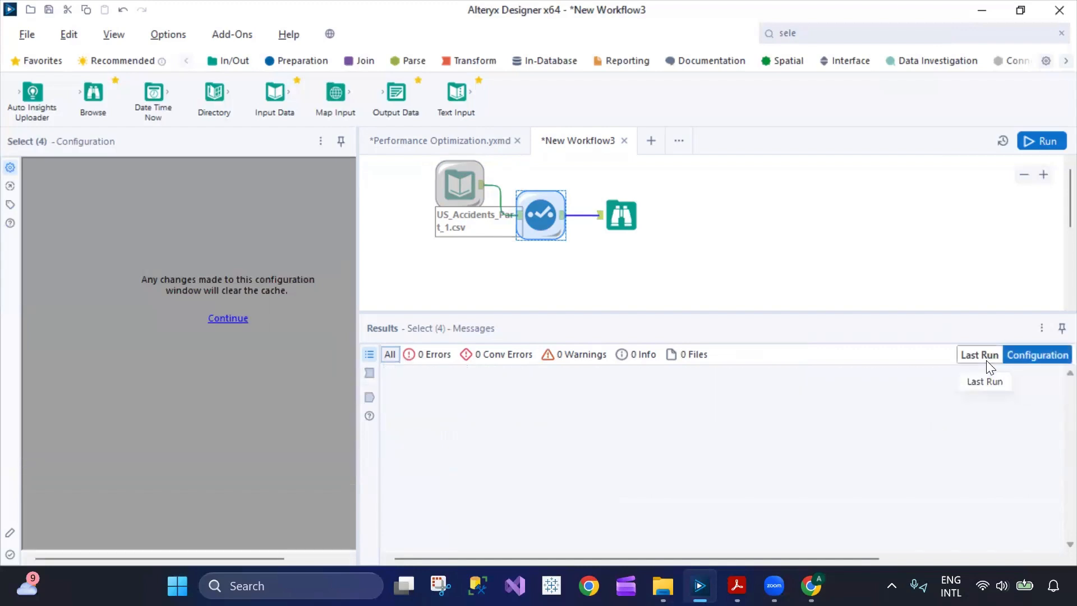
left_click(369, 373)
left_click(241, 325)
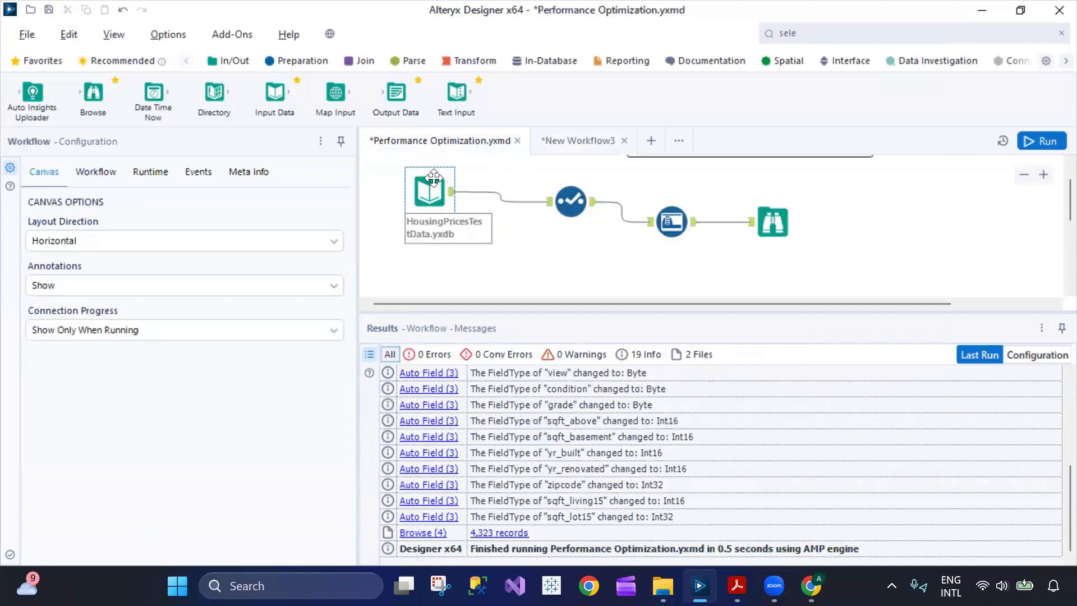
Close New Workflow3 and discard its unsaved changes.
left_click(624, 140)
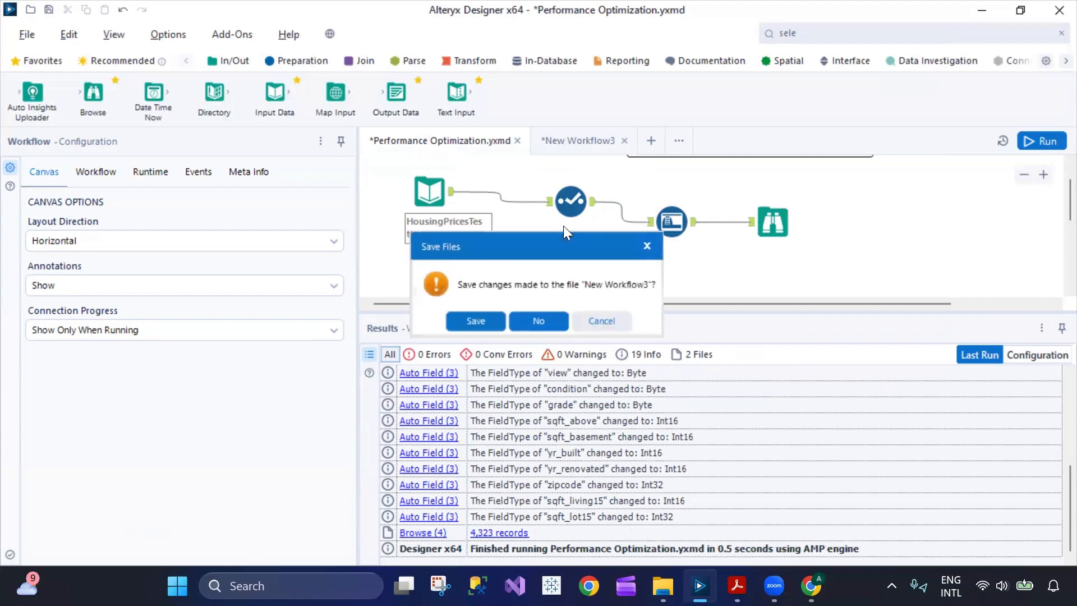
left_click(538, 321)
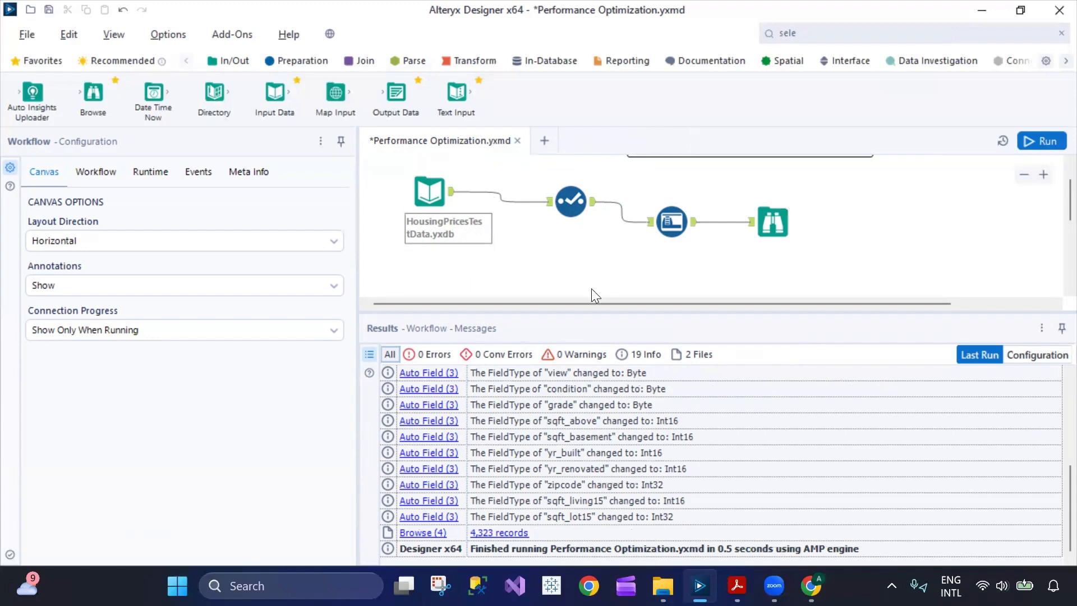
Look at the housing workflow's Select step settings, then the Input Data step's settings and messages.
left_click(567, 203)
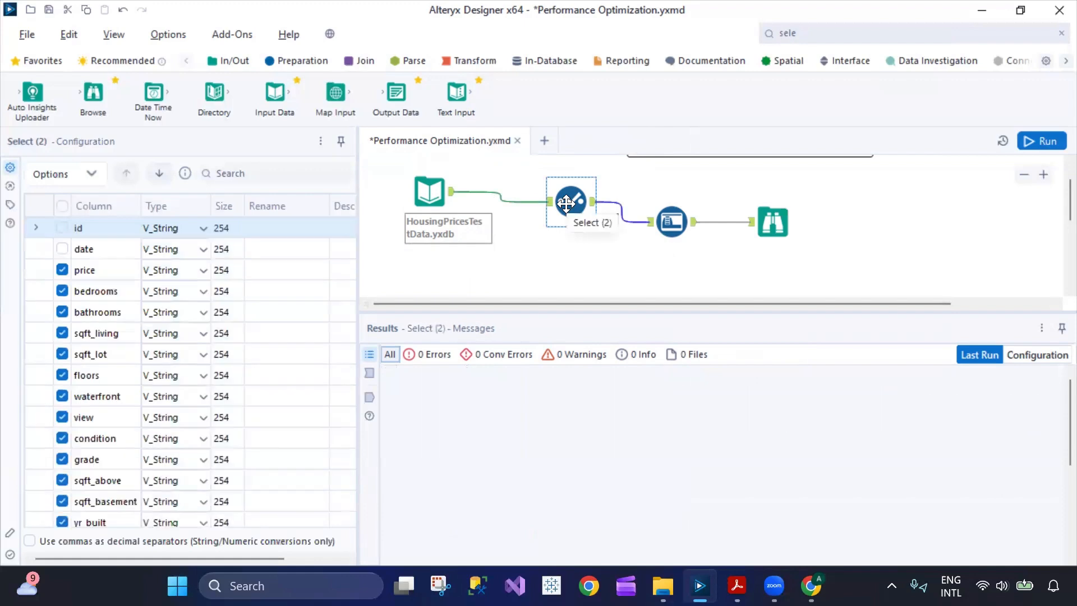
scroll(208, 376, "down", 3)
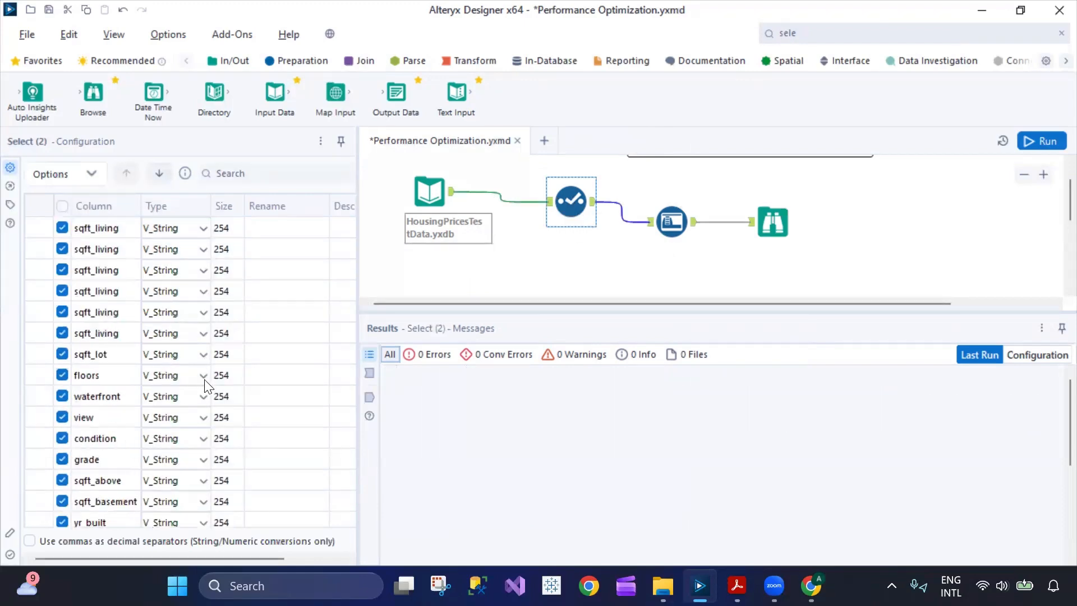
scroll(205, 386, "up", 3)
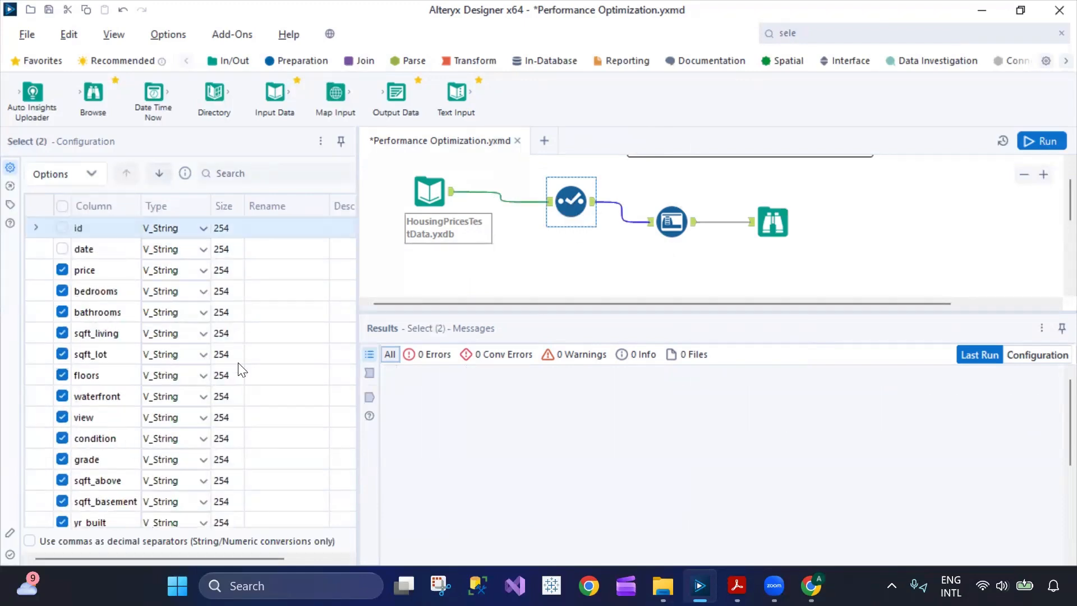
left_click(429, 192)
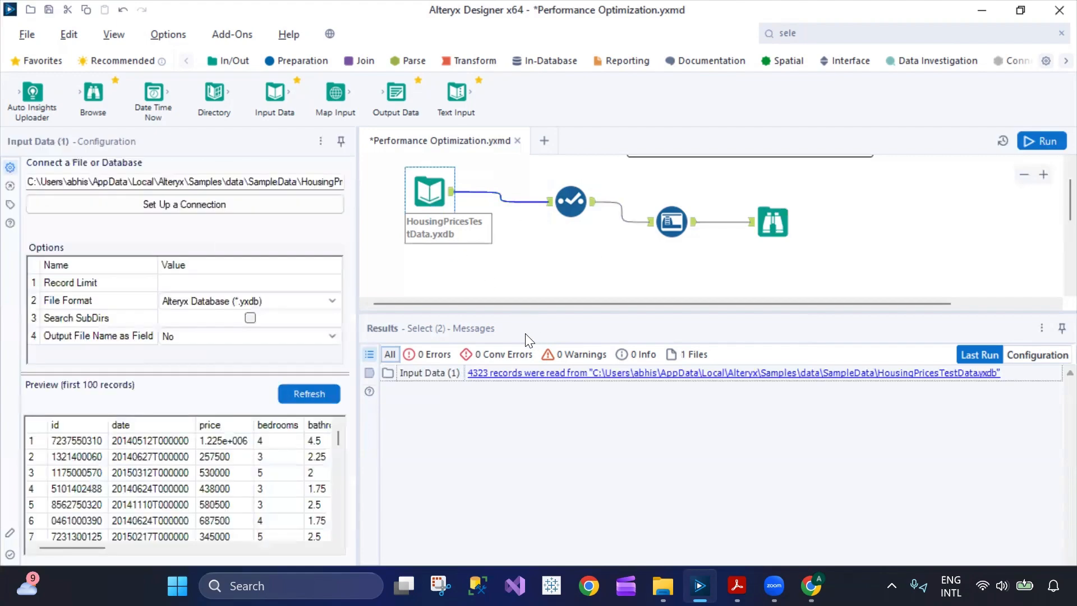
Browse the 4,323 HousingPricesTestData records, close the data window, and select the Auto Field step.
left_click(515, 372)
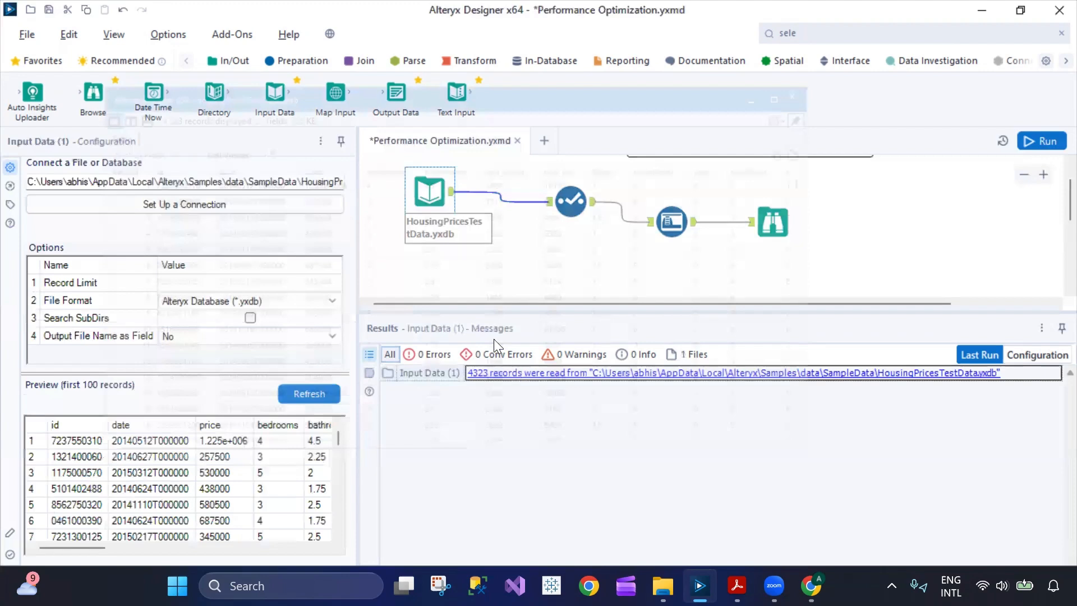
scroll(495, 346, "down", 20)
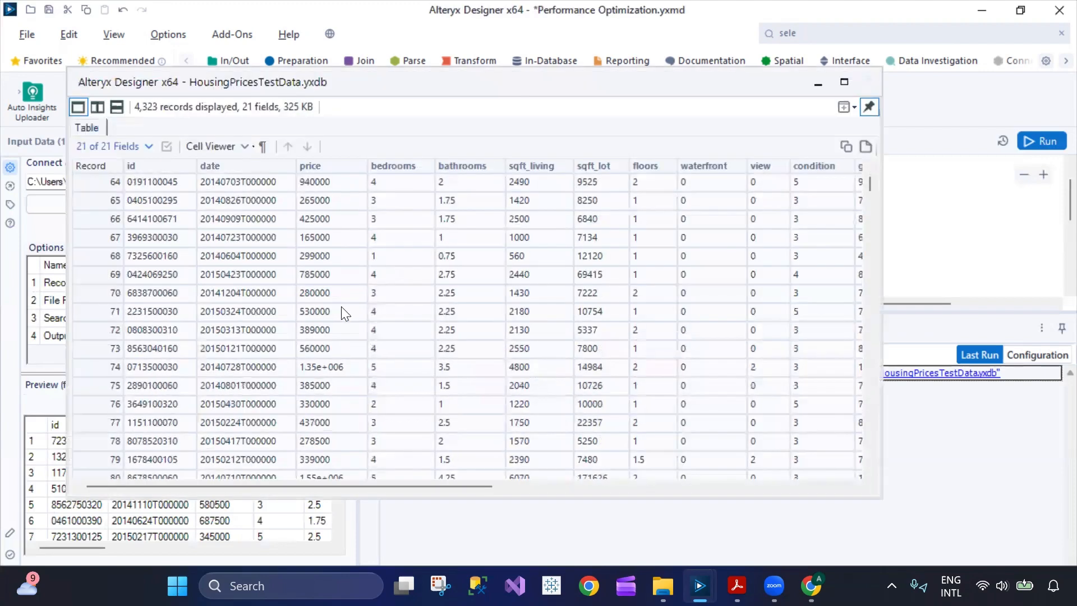
scroll(522, 252, "down", 8)
left_click_drag(401, 485, 761, 469)
scroll(627, 361, "down", 15)
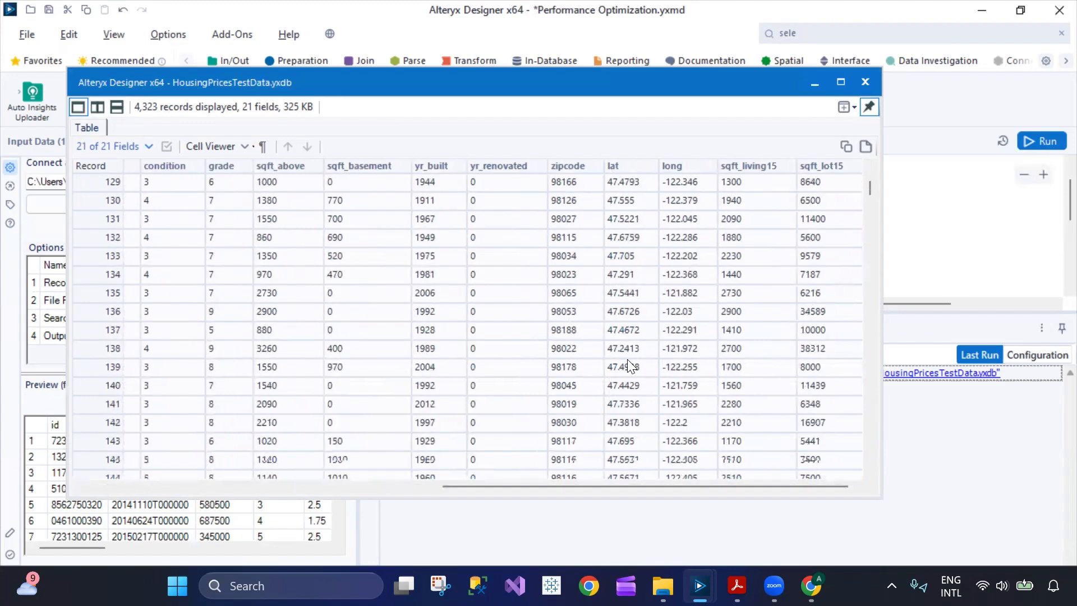
scroll(627, 363, "down", 17)
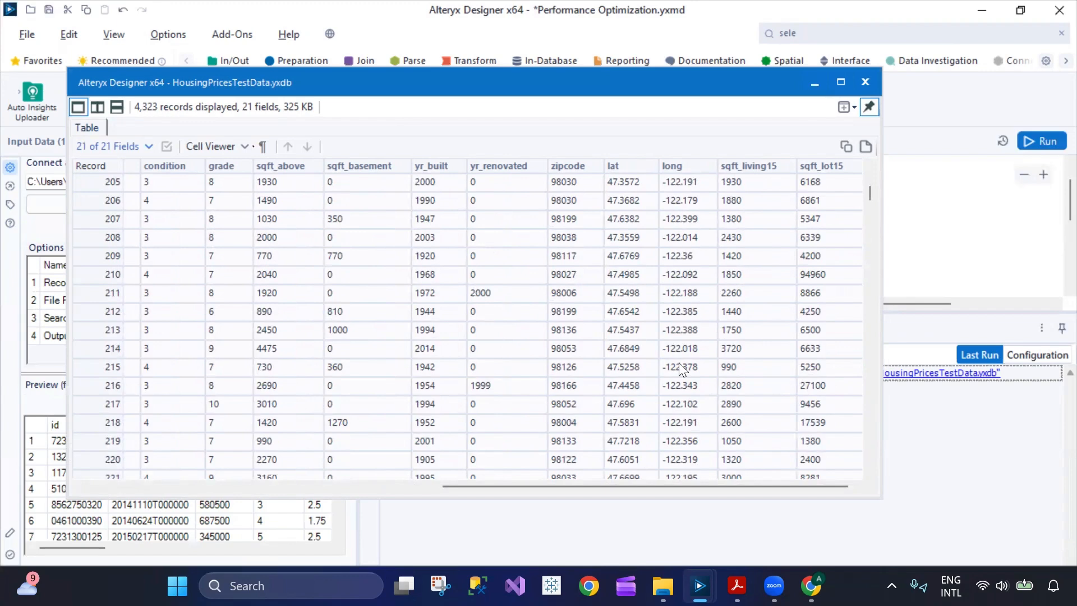
scroll(679, 363, "down", 20)
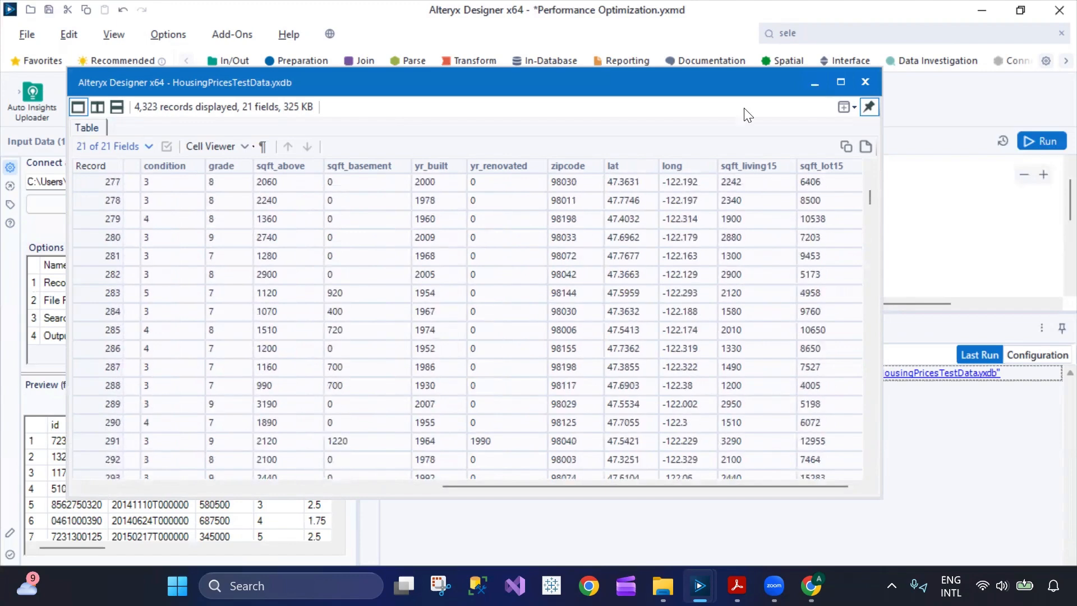
left_click_drag(733, 79, 696, 211)
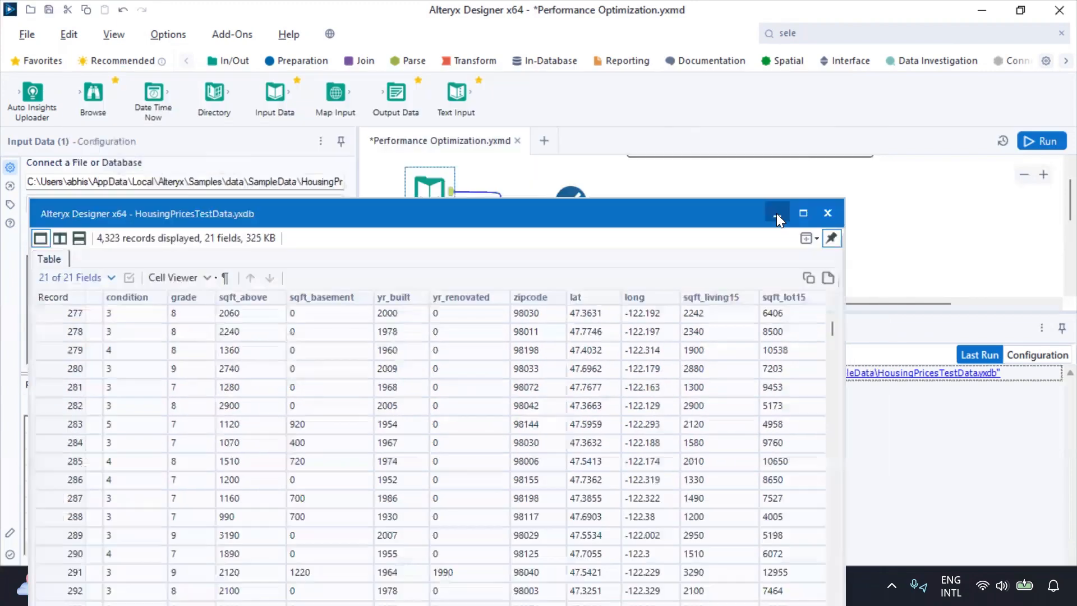
left_click(825, 214)
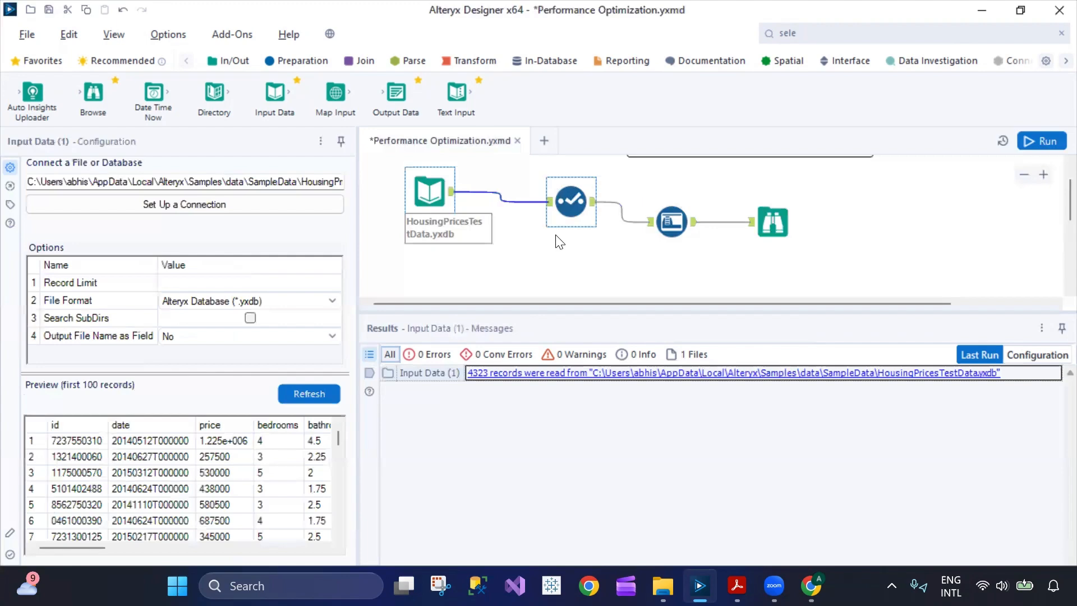
left_click(676, 231)
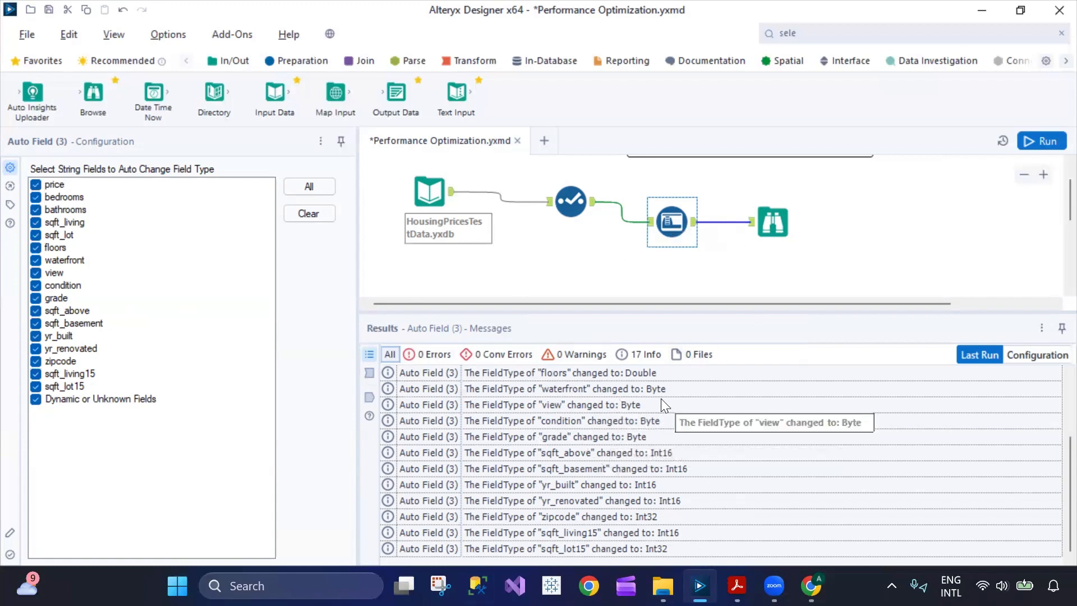
Check Auto Field's Info, Files, Warnings and Errors messages, then view the 4,323-record, 17-field Browse output.
left_click(639, 358)
left_click(688, 356)
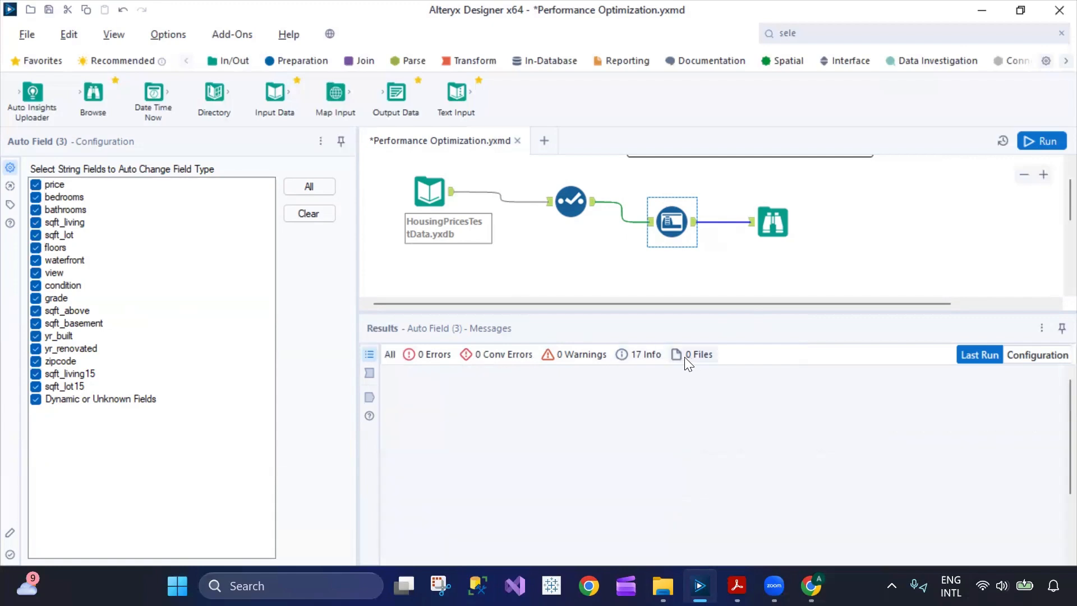
left_click(645, 356)
left_click(572, 356)
left_click(521, 355)
left_click(412, 355)
left_click(773, 222)
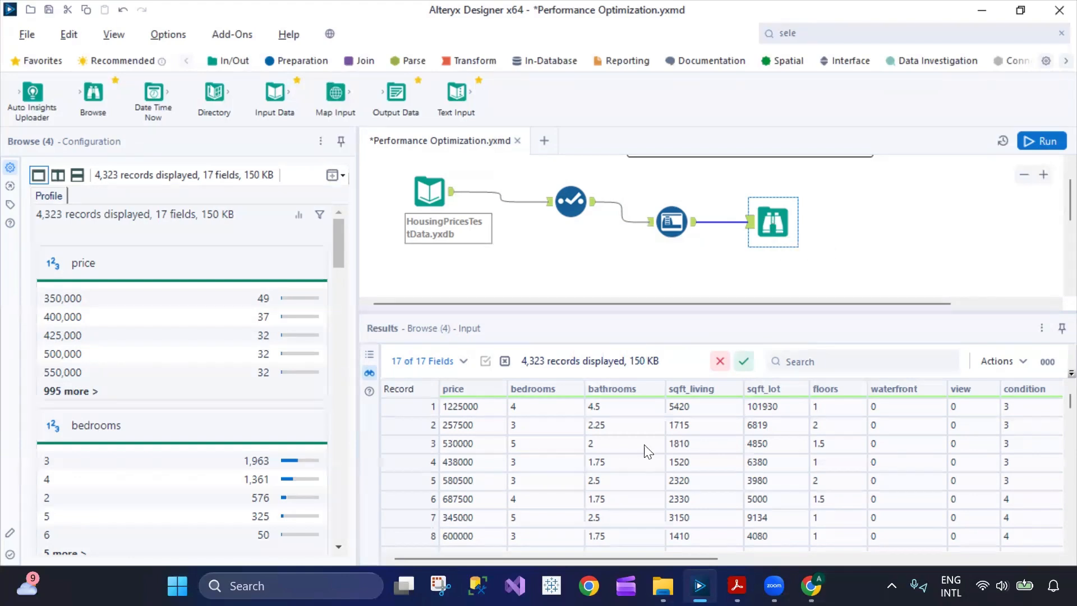
mouse_move(552, 558)
left_mouse_down()
mouse_move(887, 559)
mouse_move(552, 560)
left_mouse_up()
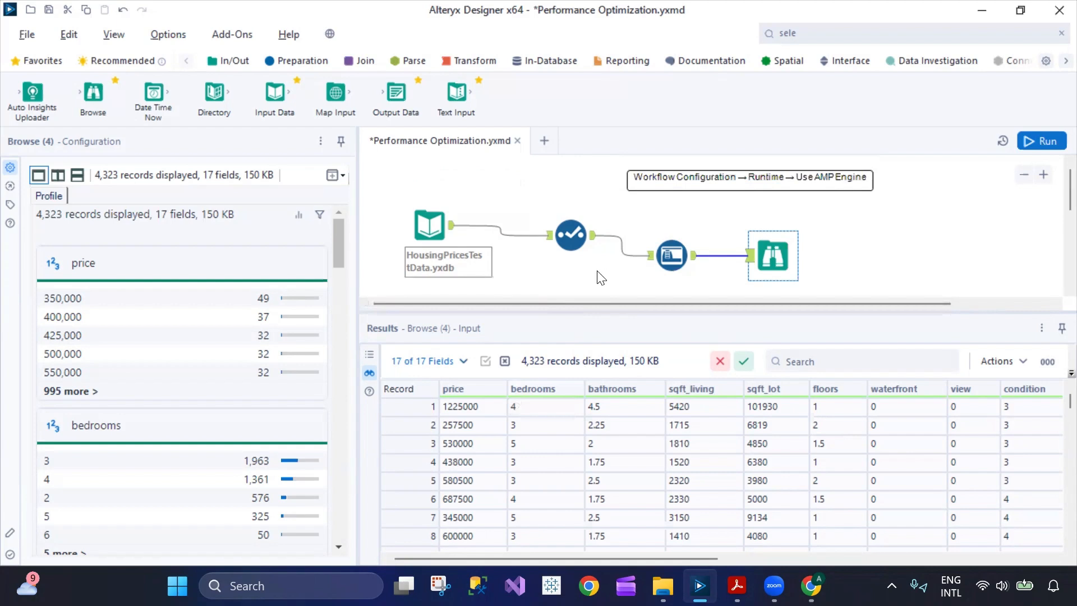
scroll(567, 278, "down", 3)
scroll(571, 284, "up", 1)
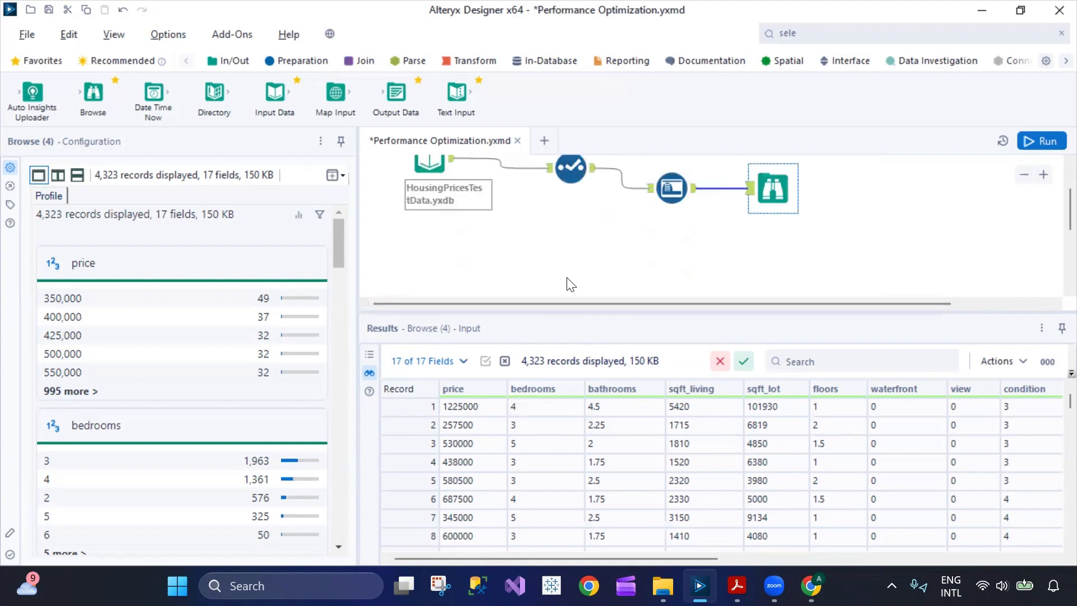
scroll(587, 259, "up", 2)
left_click(585, 258)
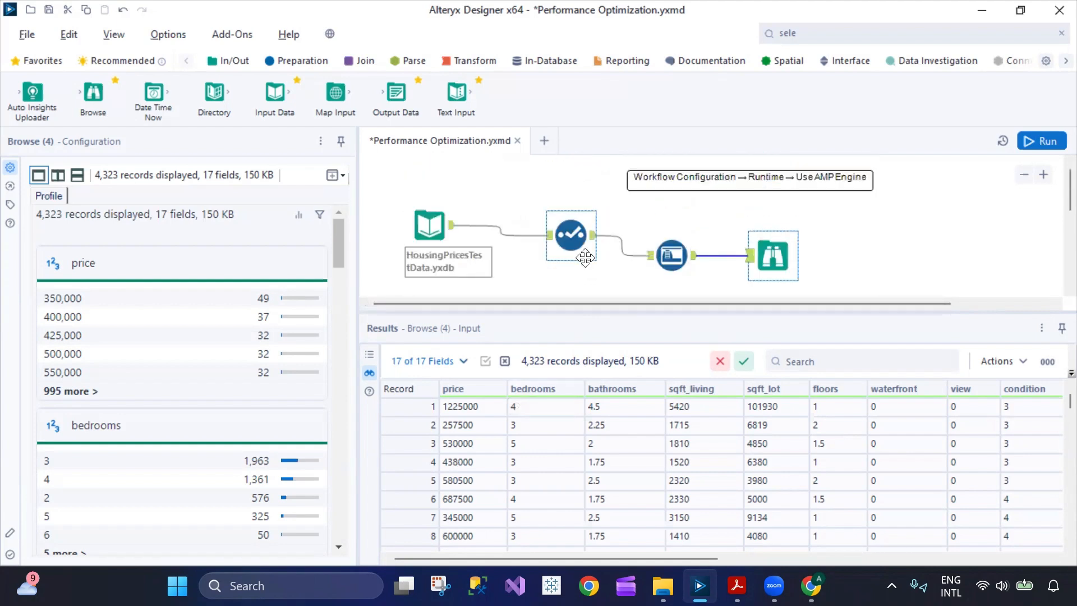